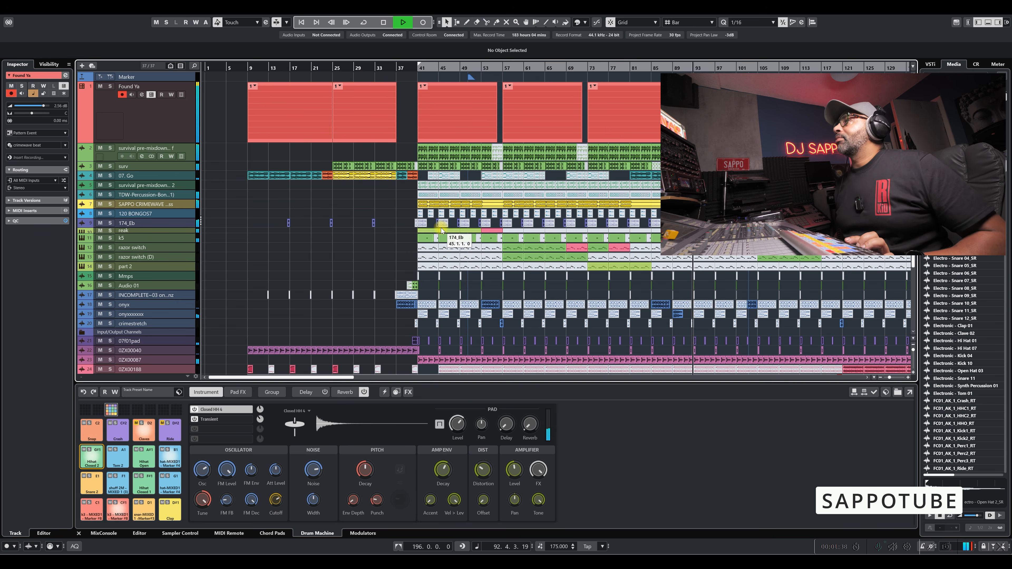
Stop playback and look at the track types that can be added to the project.
key("space")
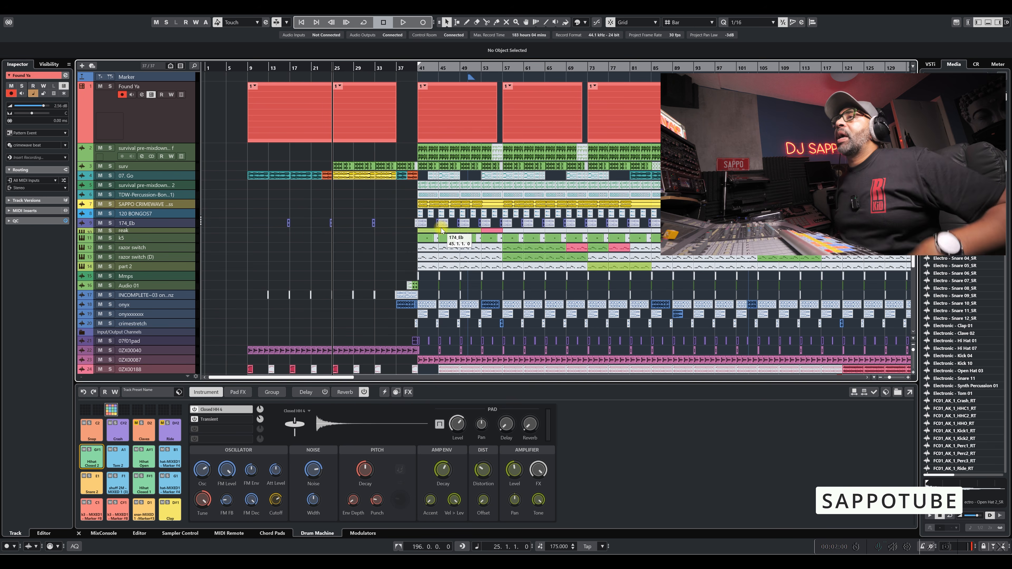
mouse_move(224, 476)
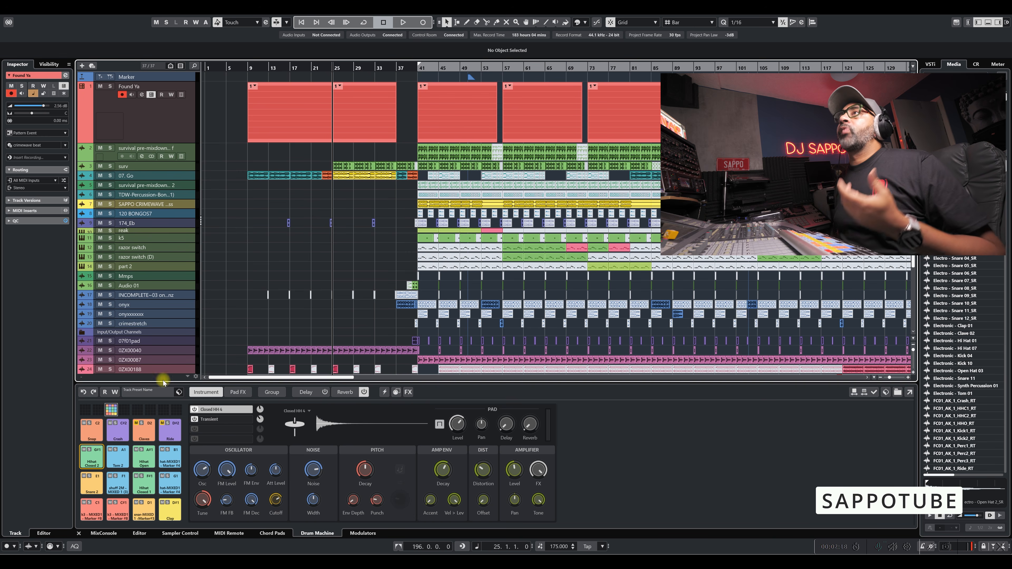
right_click(152, 118)
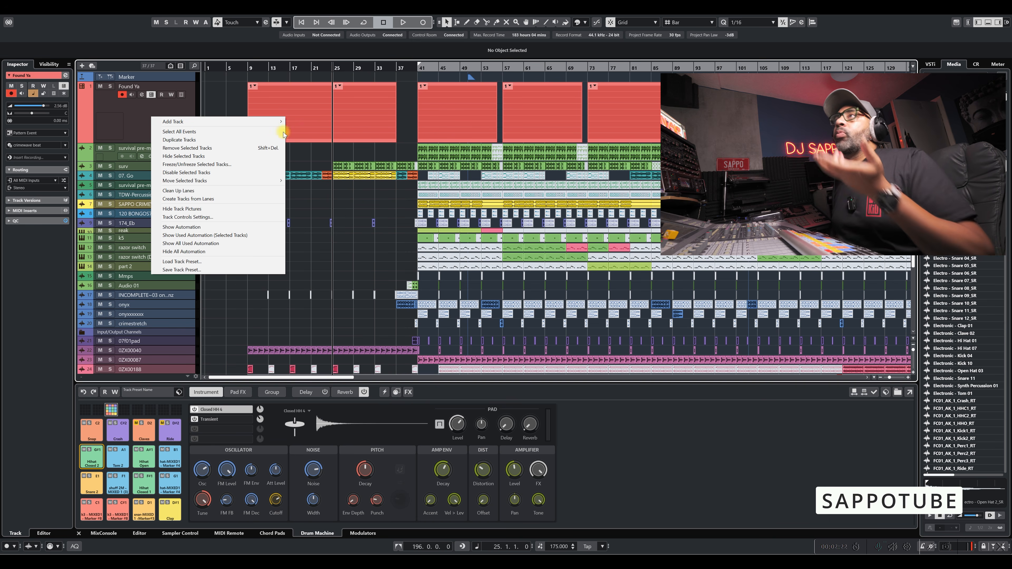
mouse_move(277, 120)
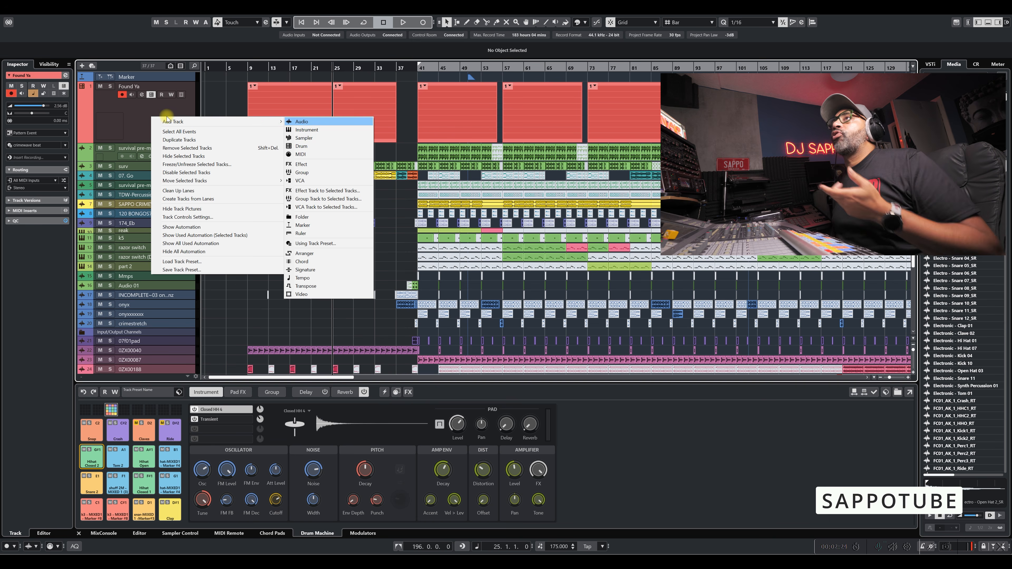
left_click(137, 114)
Browse the track presets and apply crimewave beat to the Found Ya drum machine.
left_click(151, 95)
left_click(151, 95)
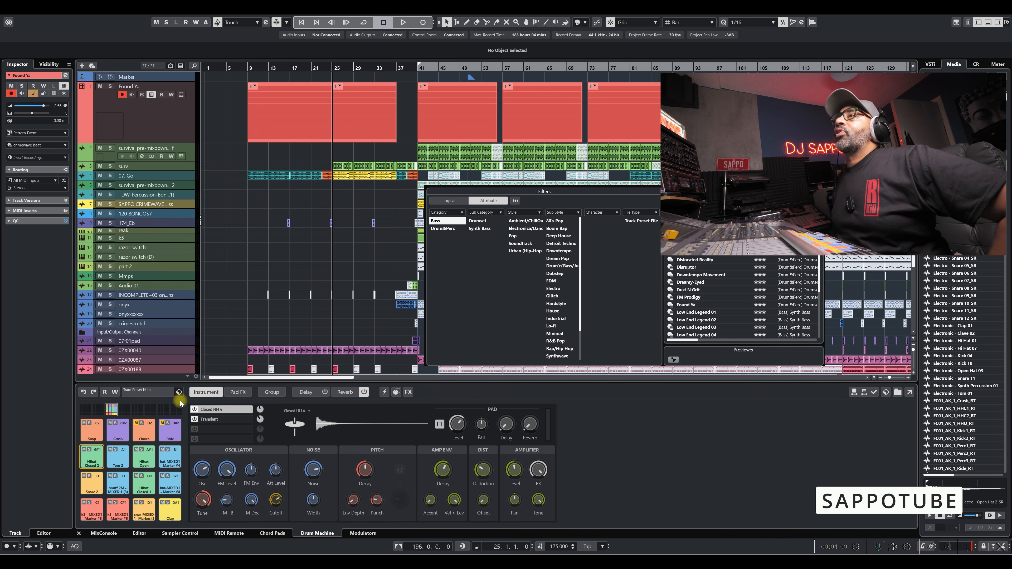
left_click(450, 386)
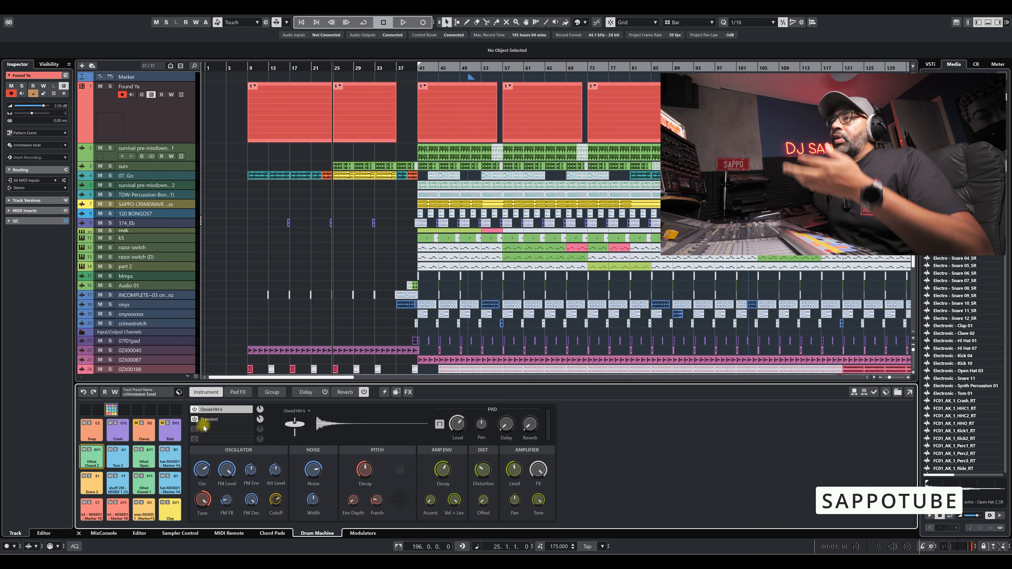
Look through the drum machine's Pad FX, Group, Delay and Reverb pages and return to the Instrument page.
left_click(237, 392)
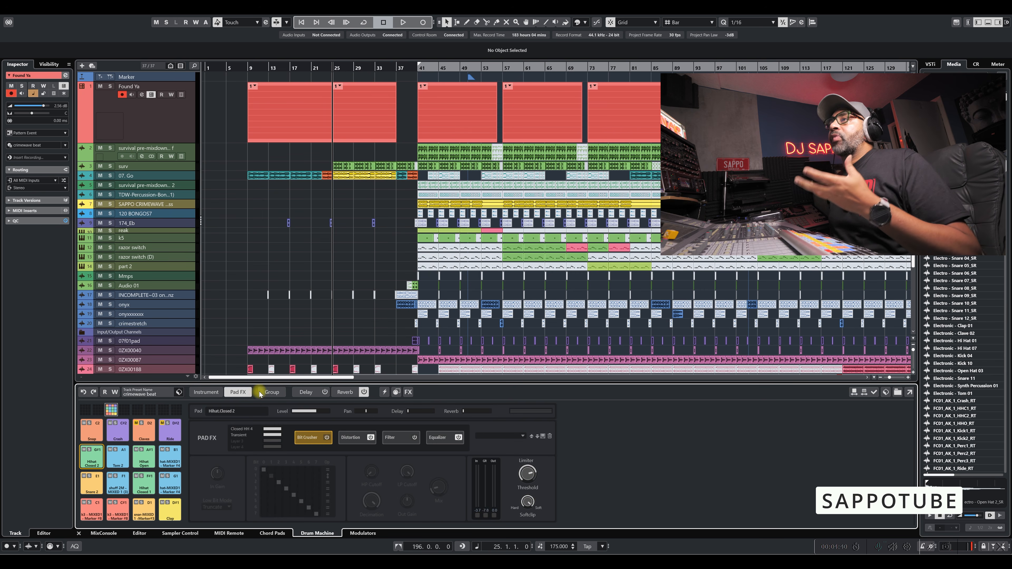
left_click(272, 392)
left_click(305, 392)
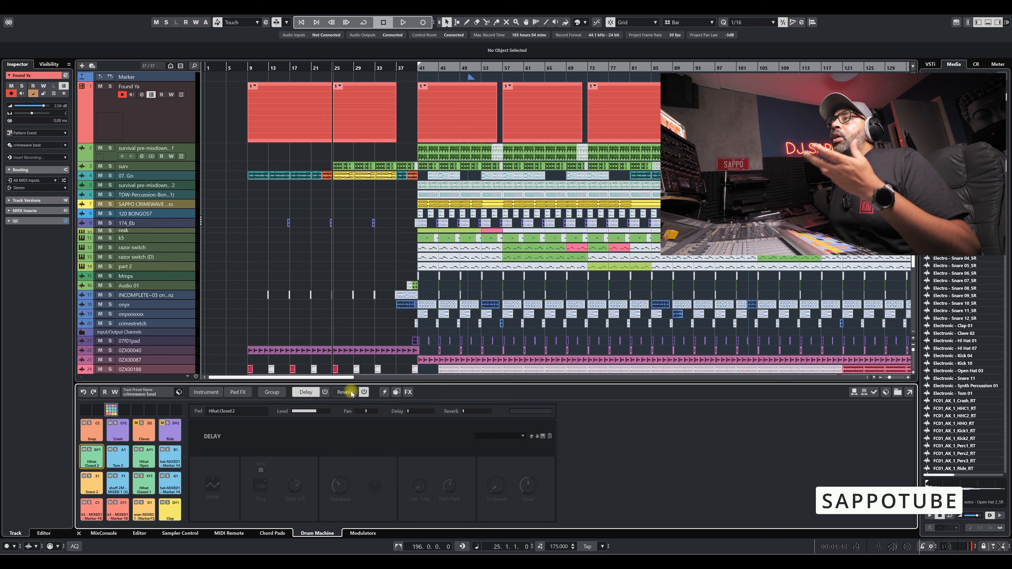
left_click(351, 393)
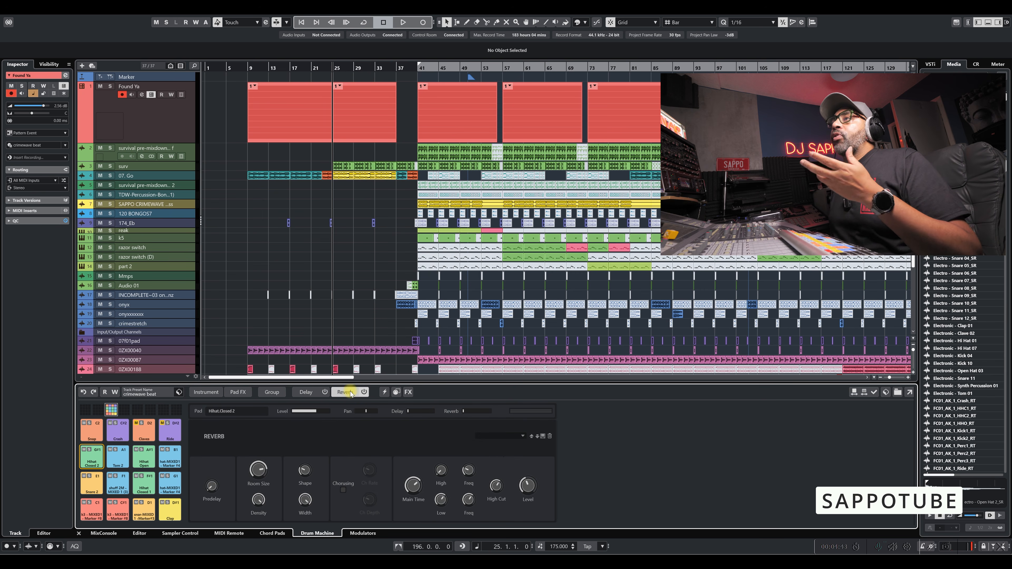
left_click(212, 392)
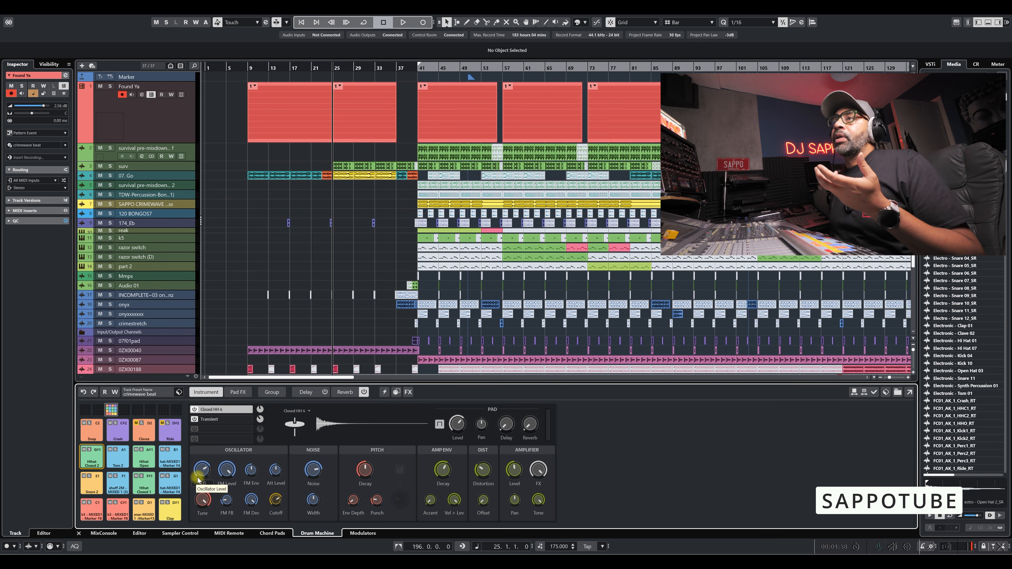
Audition the Hihat Closed 2 pad and examine the controls of its Transient and Closed HH 4 layers.
left_click(94, 460)
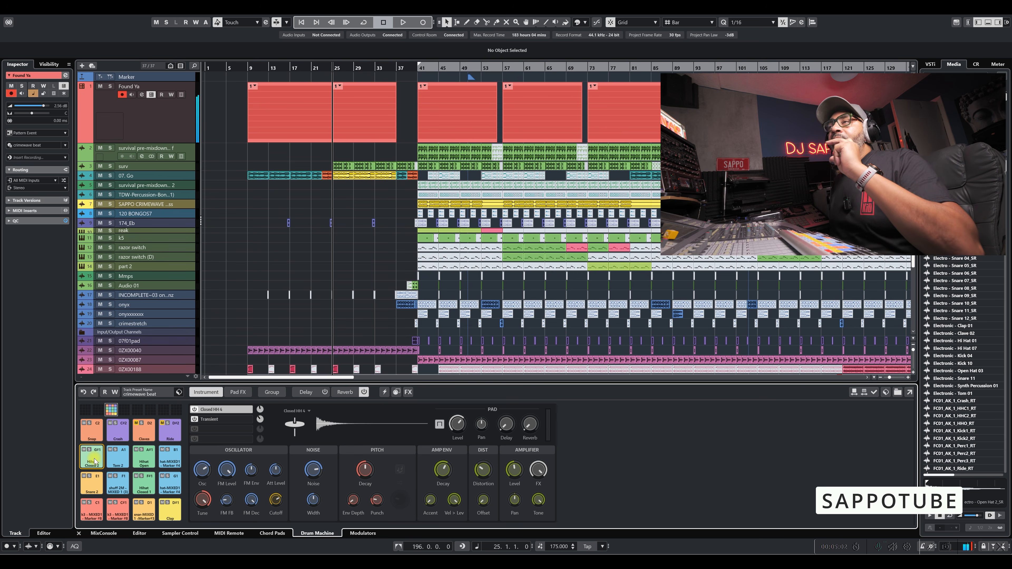
left_click(229, 419)
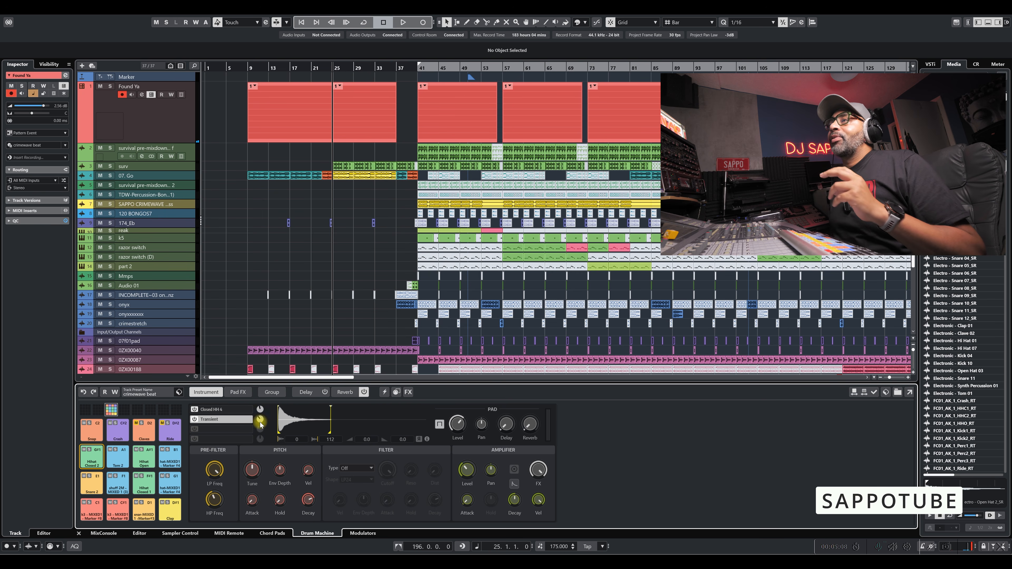
left_click(218, 410)
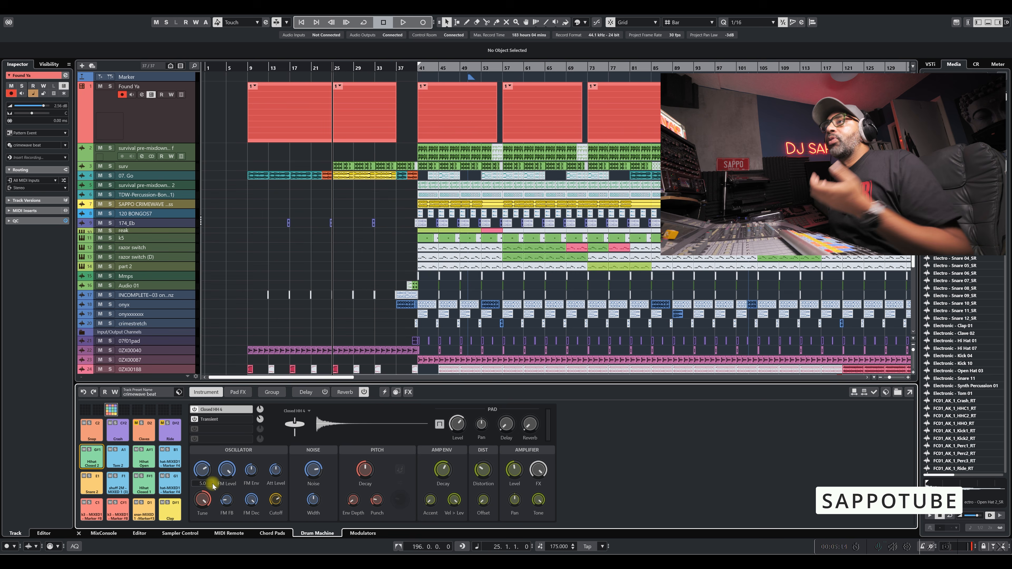
left_click_drag(209, 472, 211, 452)
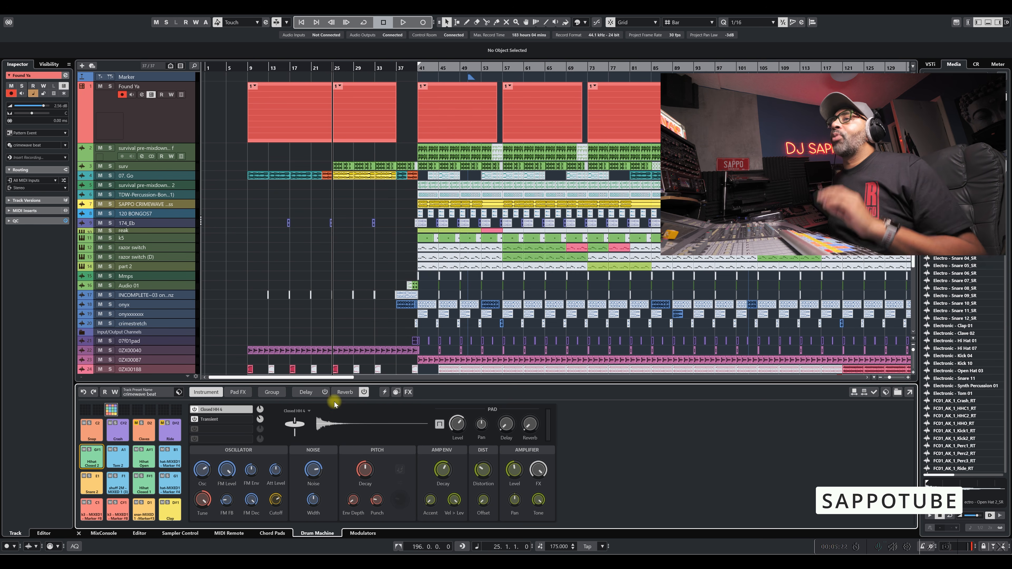
Loop the Found Ya event that starts at bar 41, solo the track, and play it briefly.
left_click(468, 107)
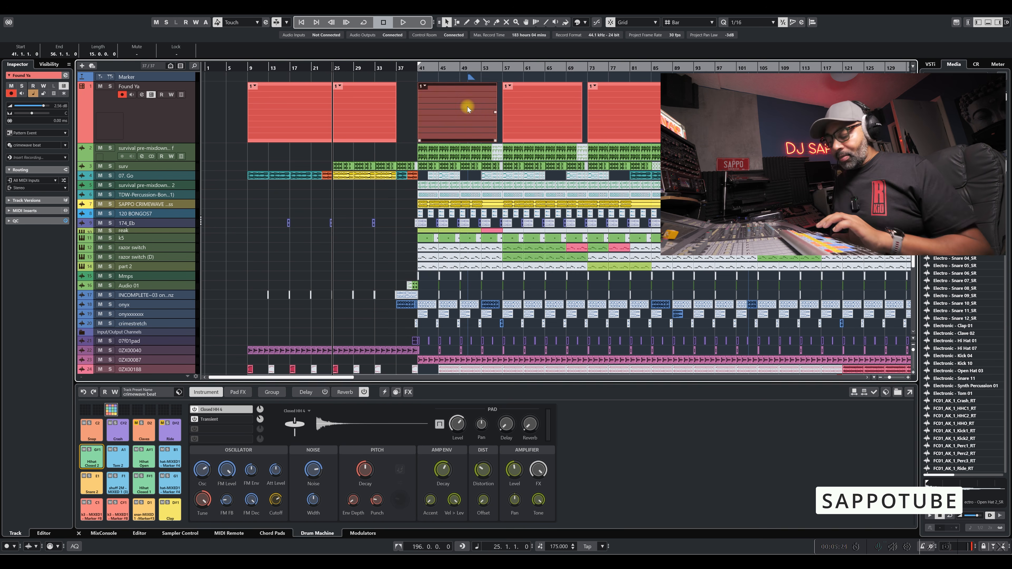
key("p")
left_click(431, 65)
left_click(110, 87)
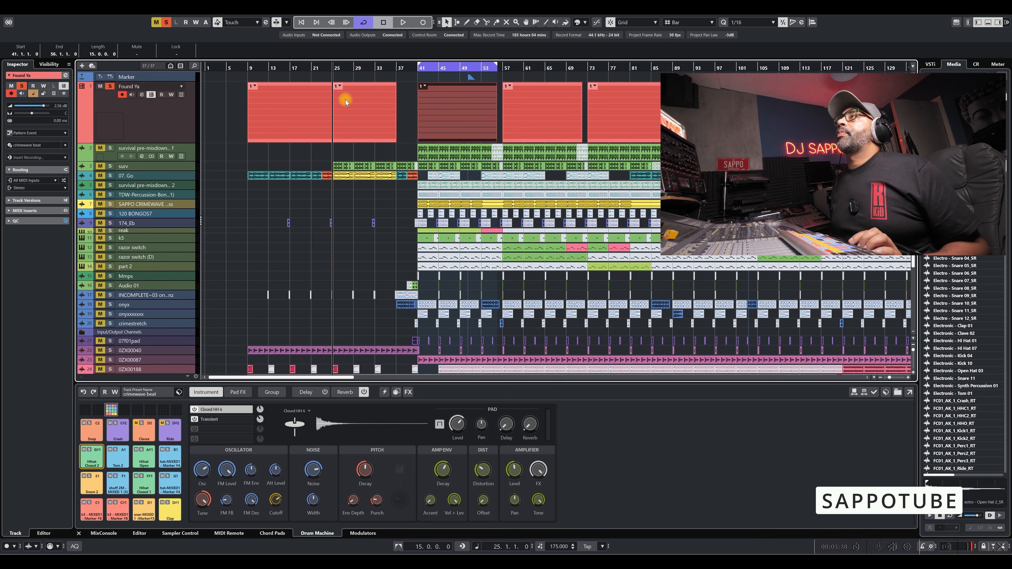
left_click(426, 81)
key("space")
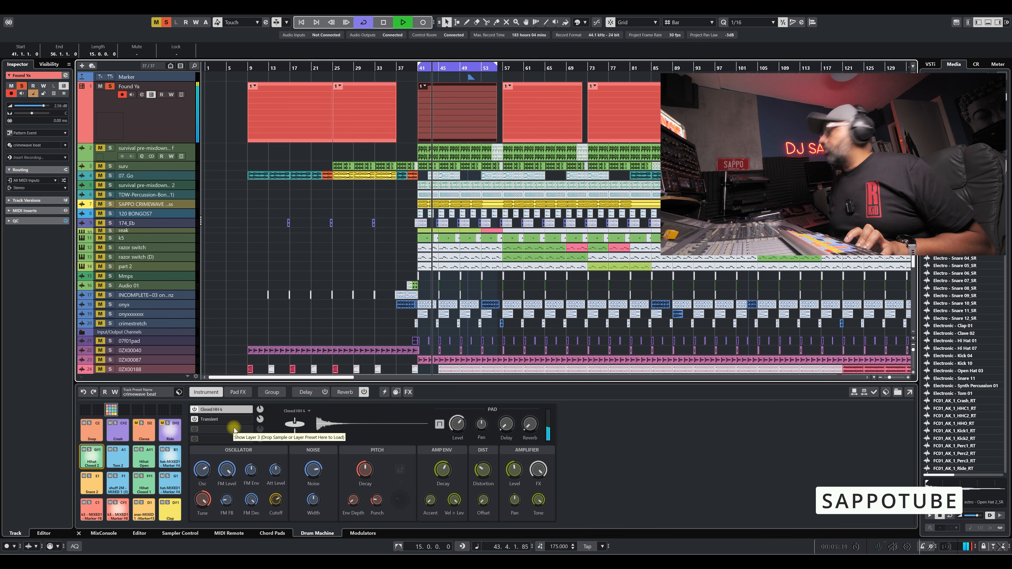
key("space")
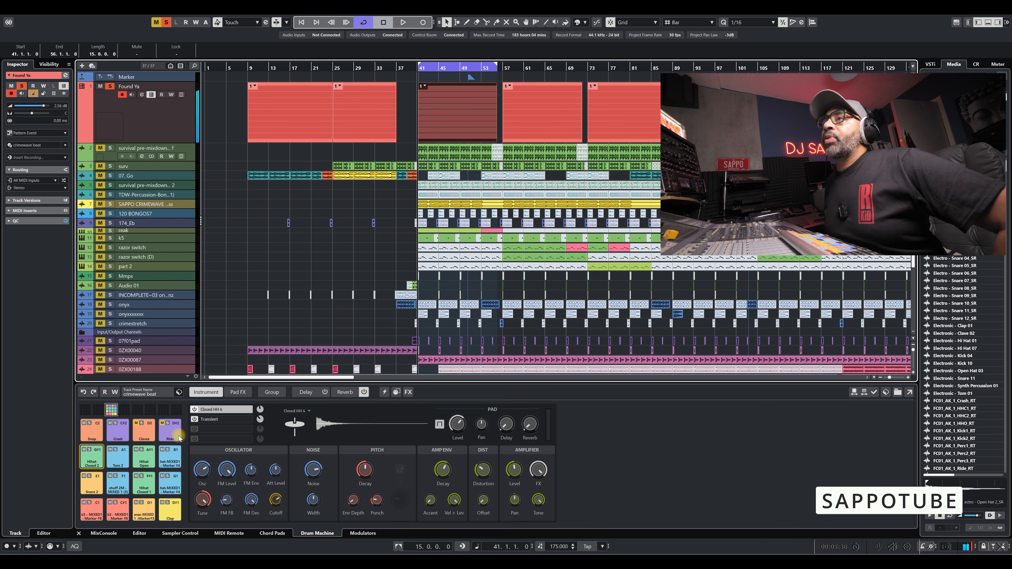
Audition the drum pads in the lowest two rows, including the kicks, clap and closed hi-hat, and view their sounds.
left_click(96, 514)
left_click(119, 512)
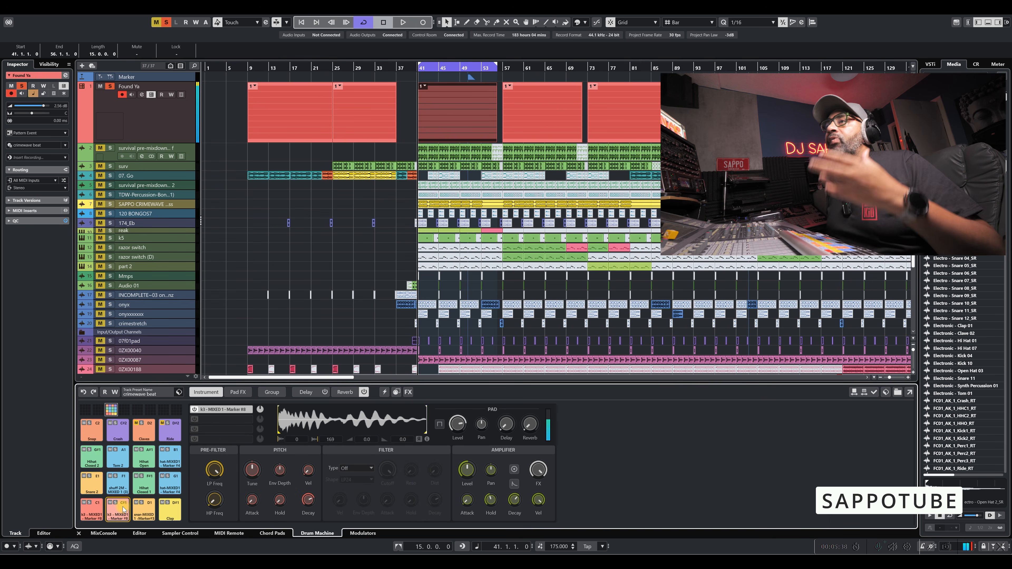
left_click(144, 512)
left_click(167, 510)
left_click(146, 512)
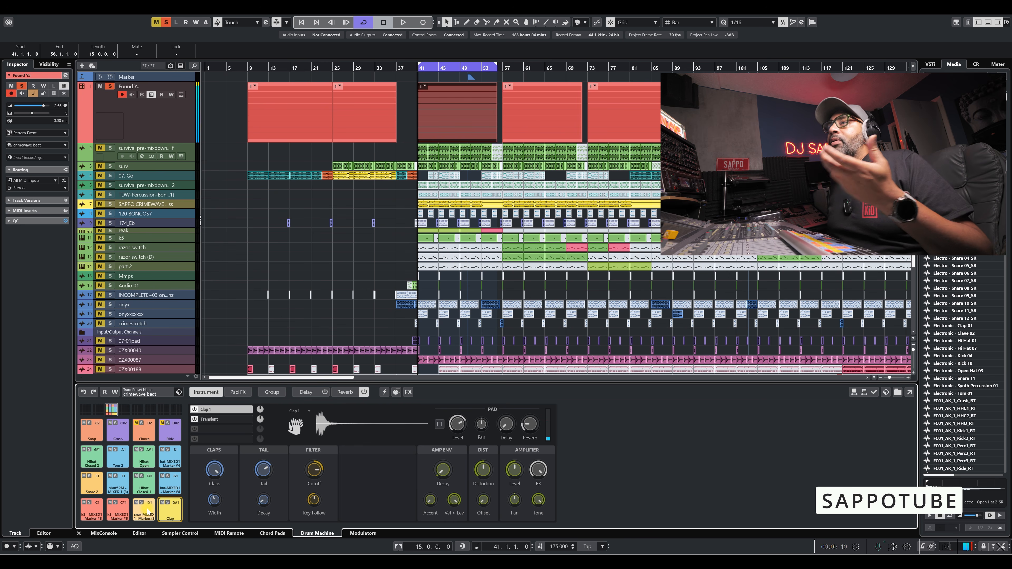
left_click(170, 483)
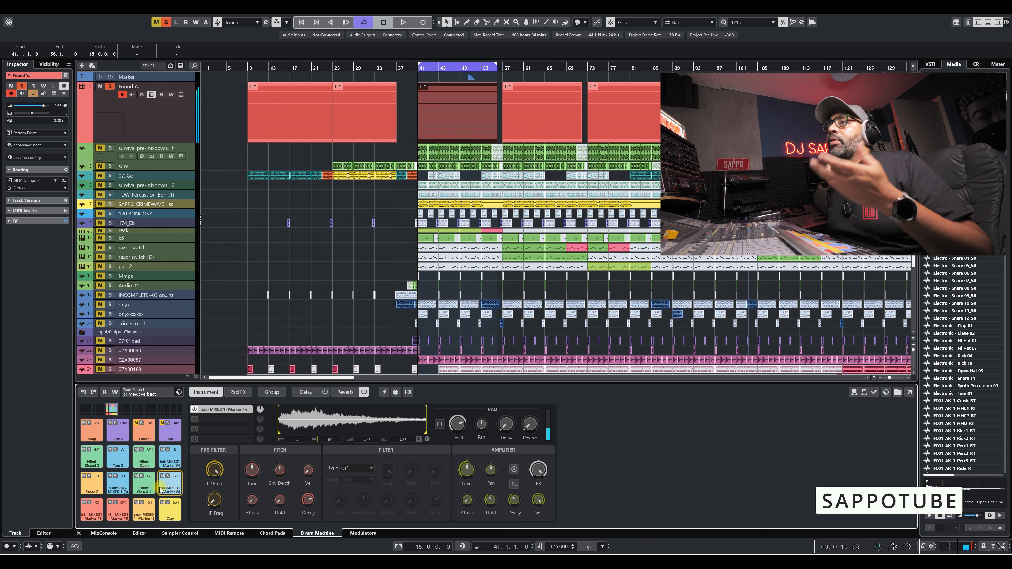
left_click(144, 483)
left_click(115, 485)
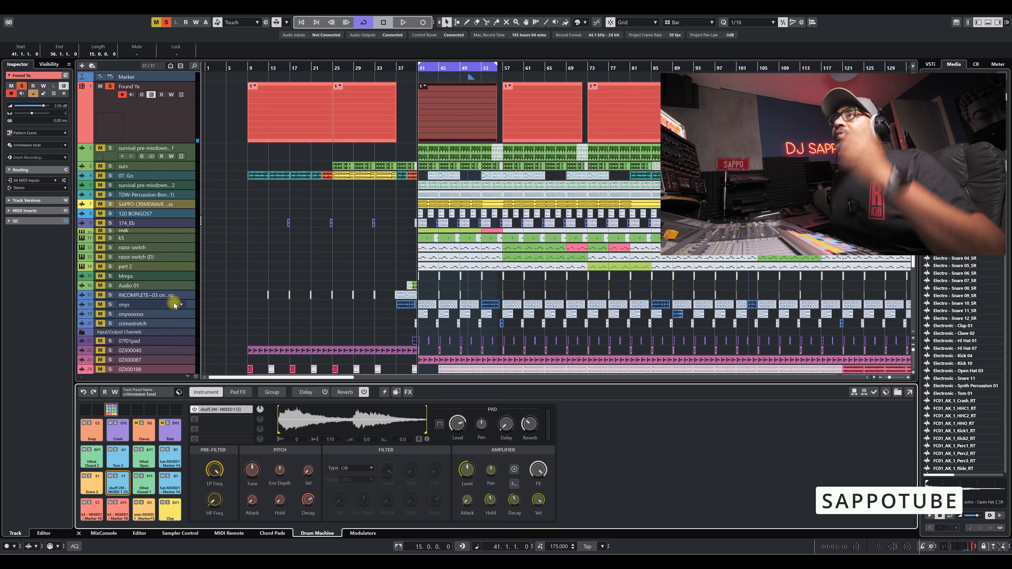
Add a short fade-out at the end of the sample on the F1 pad.
right_click(181, 133)
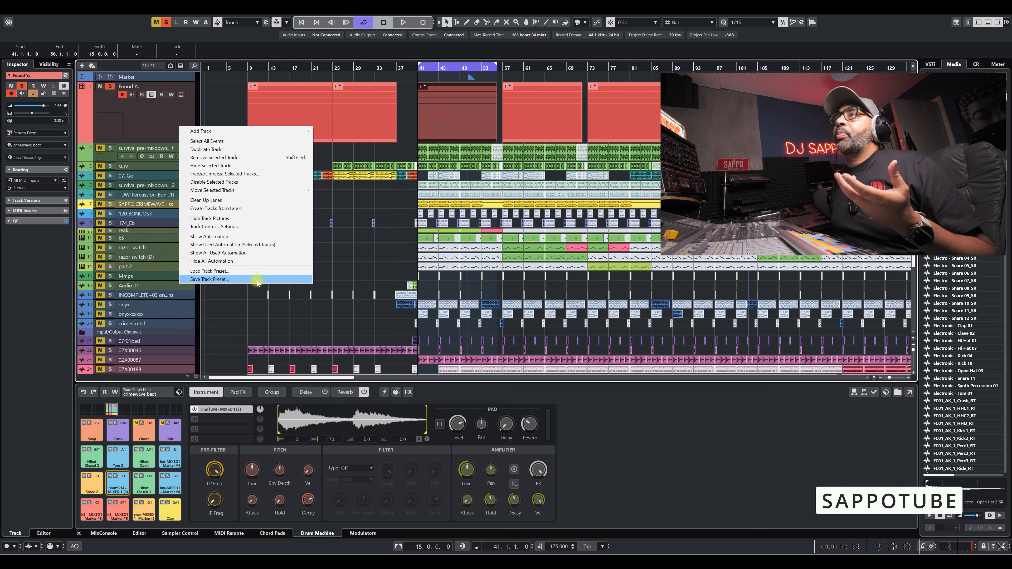
left_click(161, 117)
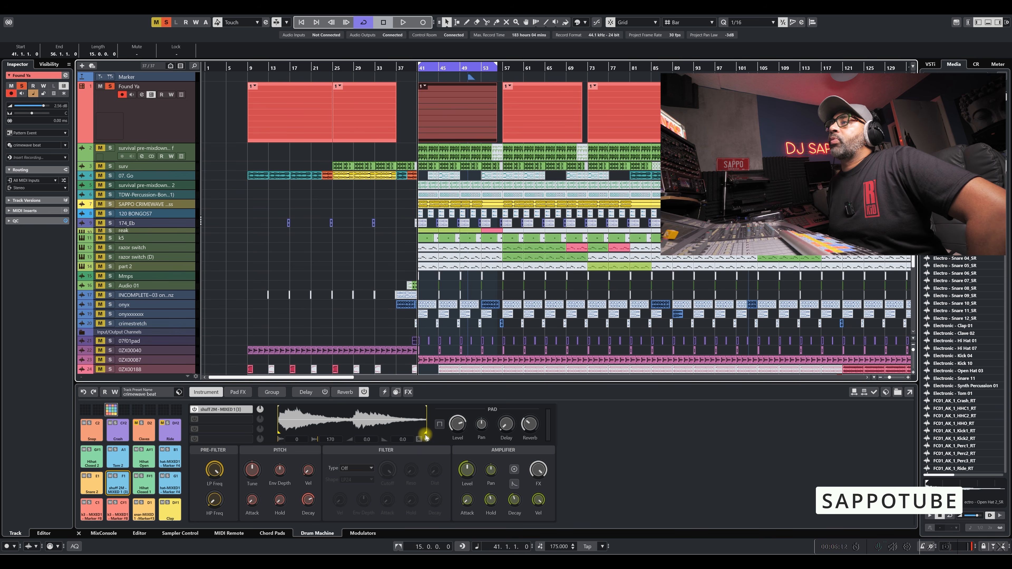
mouse_move(426, 435)
left_mouse_down()
mouse_move(348, 428)
mouse_move(432, 427)
mouse_move(280, 432)
mouse_move(424, 404)
left_mouse_up()
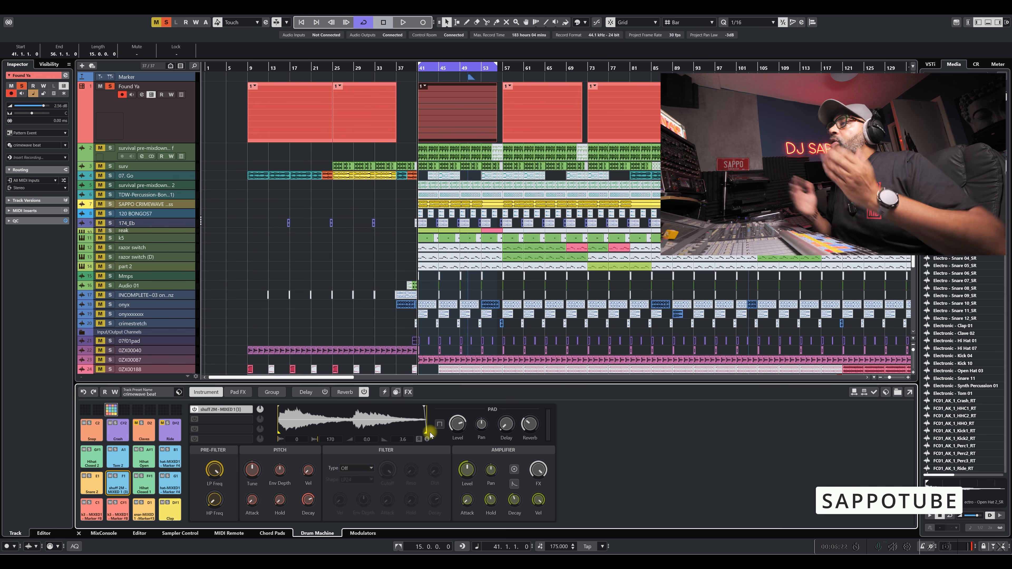
mouse_move(464, 431)
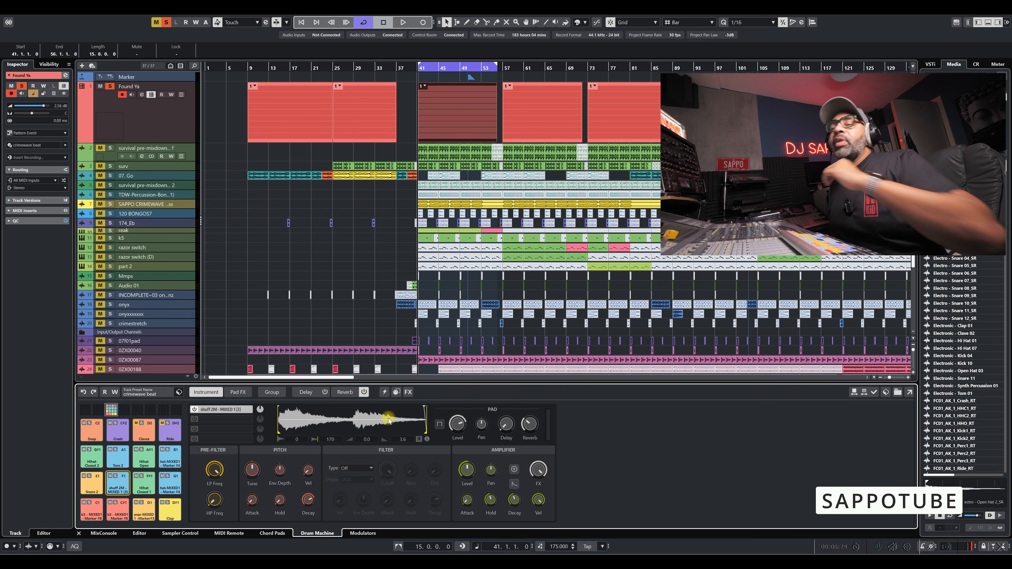
mouse_move(458, 481)
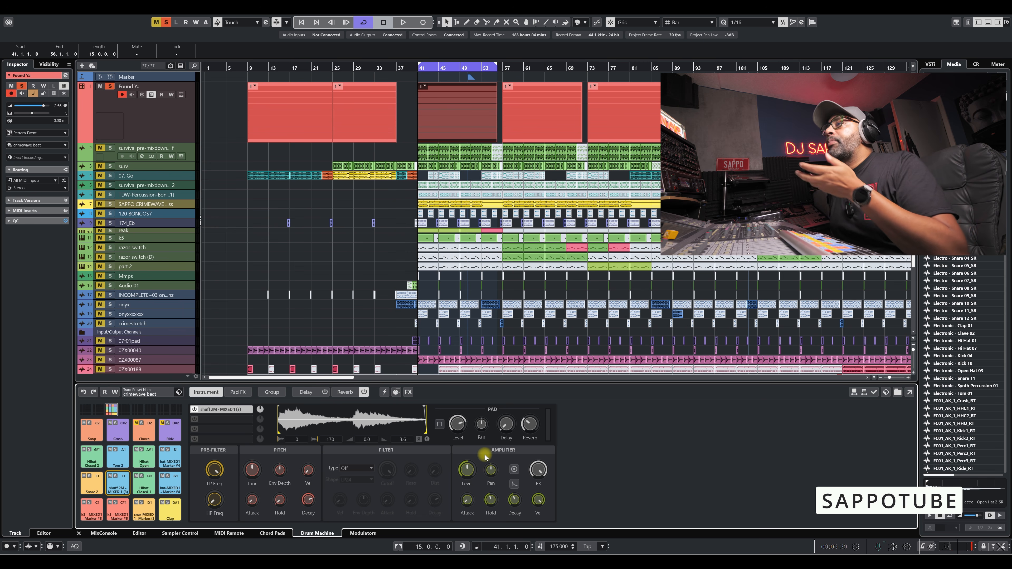
Audition the two kick pads and the Snare 2 pad, comparing their sample layers and filter settings.
left_click(118, 510)
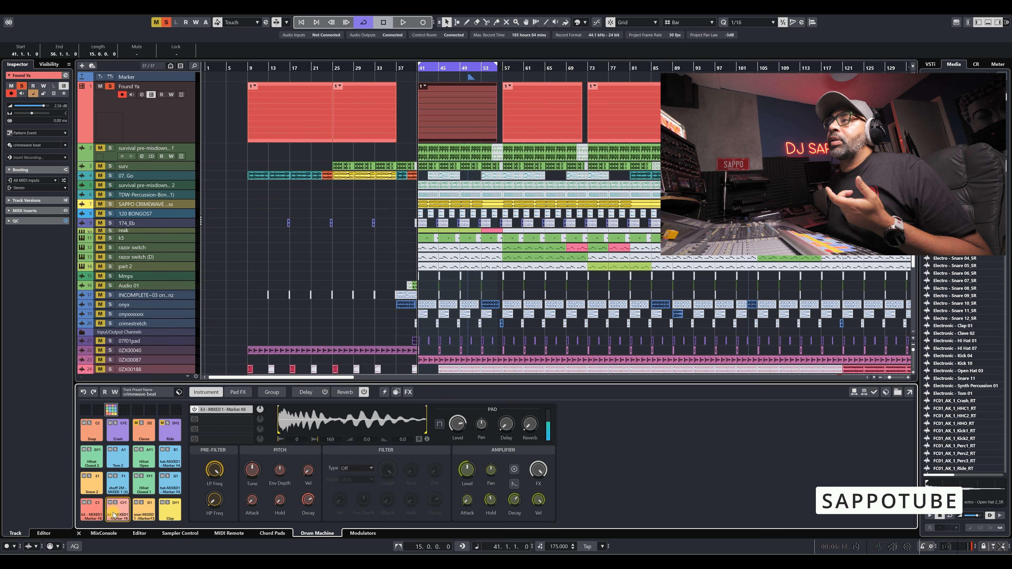
left_click(96, 514)
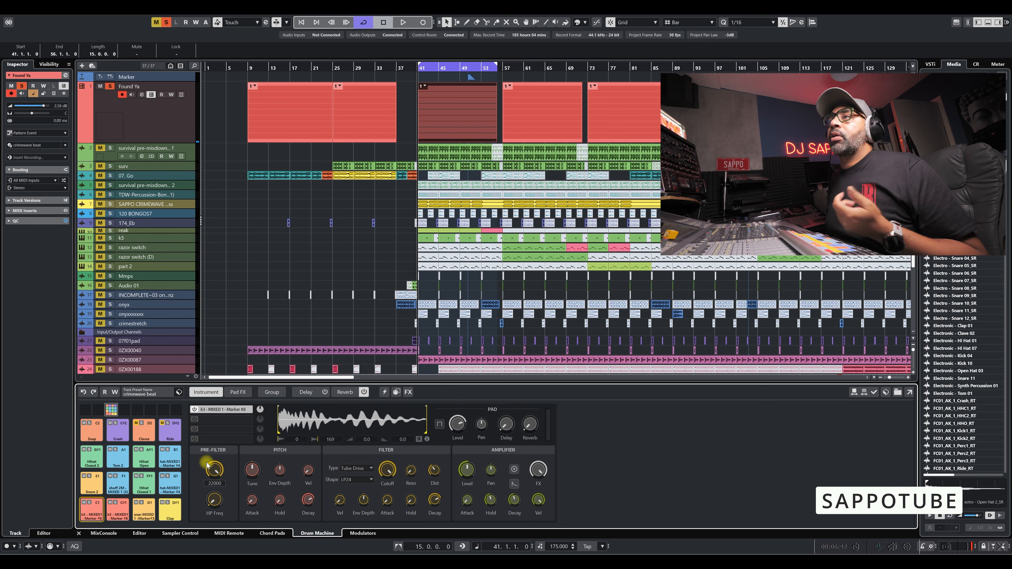
left_click(94, 490)
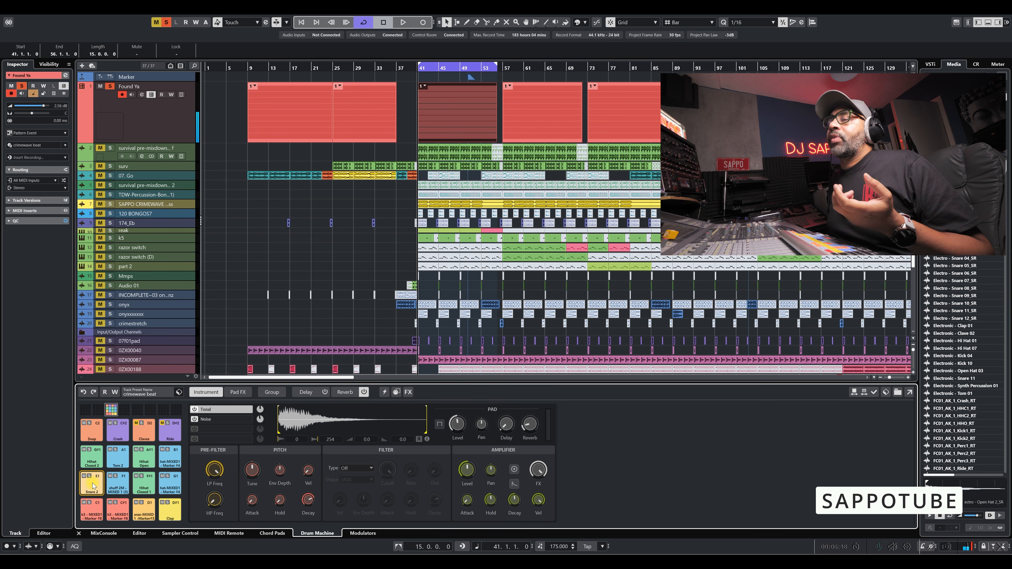
left_click(94, 486)
left_click(94, 485)
left_click(93, 485)
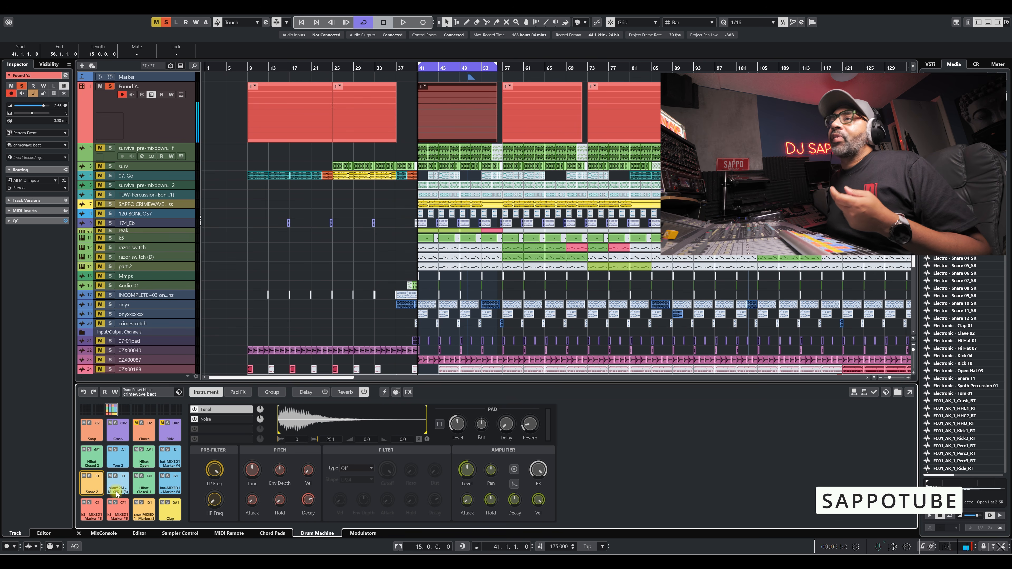
left_click(118, 518)
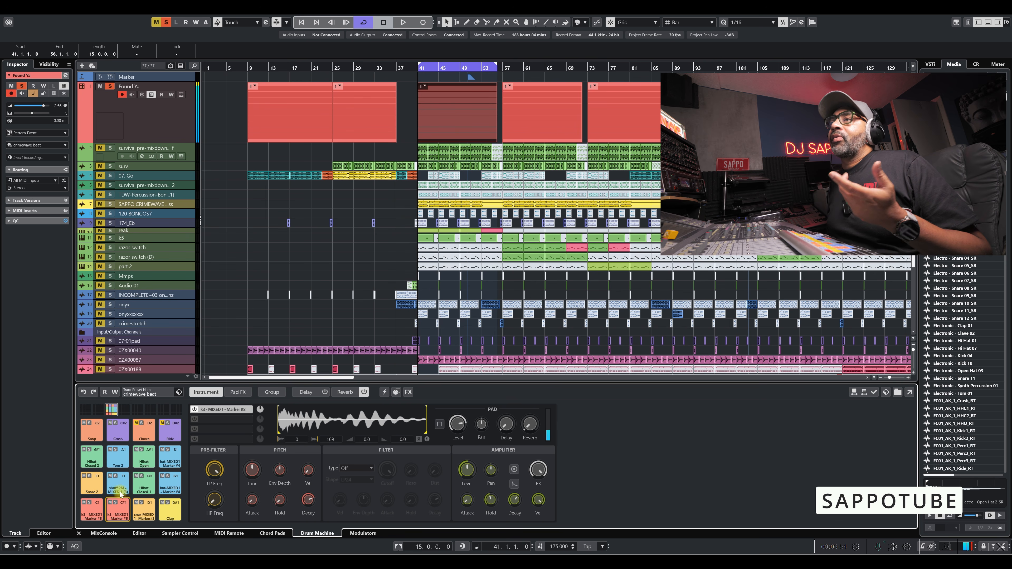
Adjust the Hihat Closed 2 pad's Osc level, lower its FM Level, and set FM Dec to 100.
left_click(93, 460)
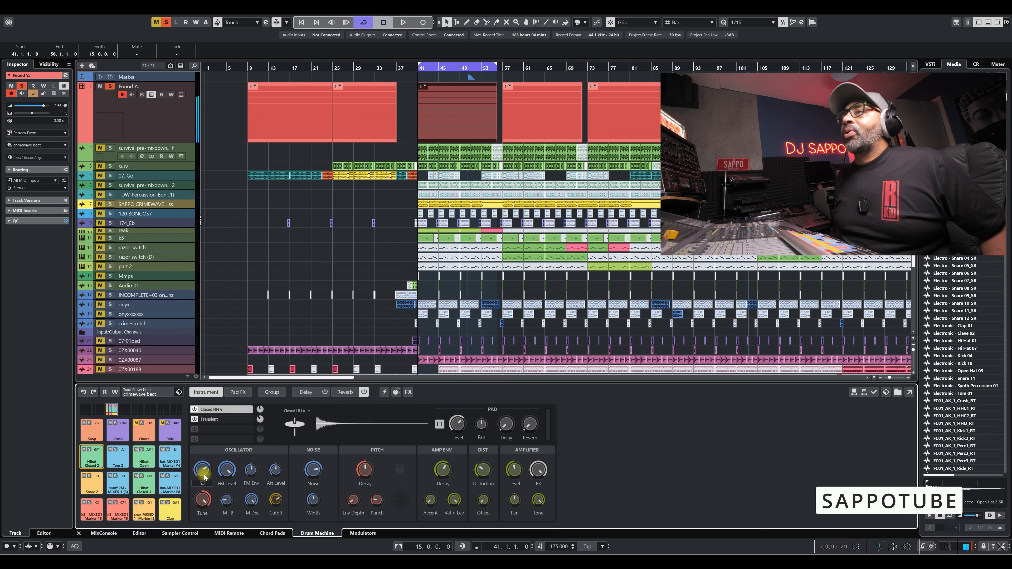
left_click_drag(201, 471, 193, 501)
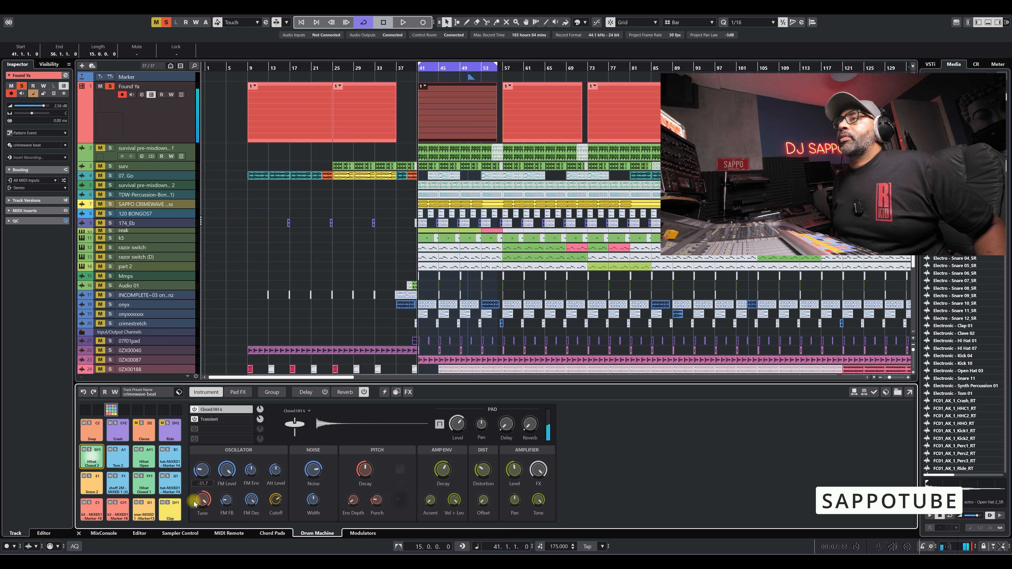
left_click_drag(204, 455, 220, 525)
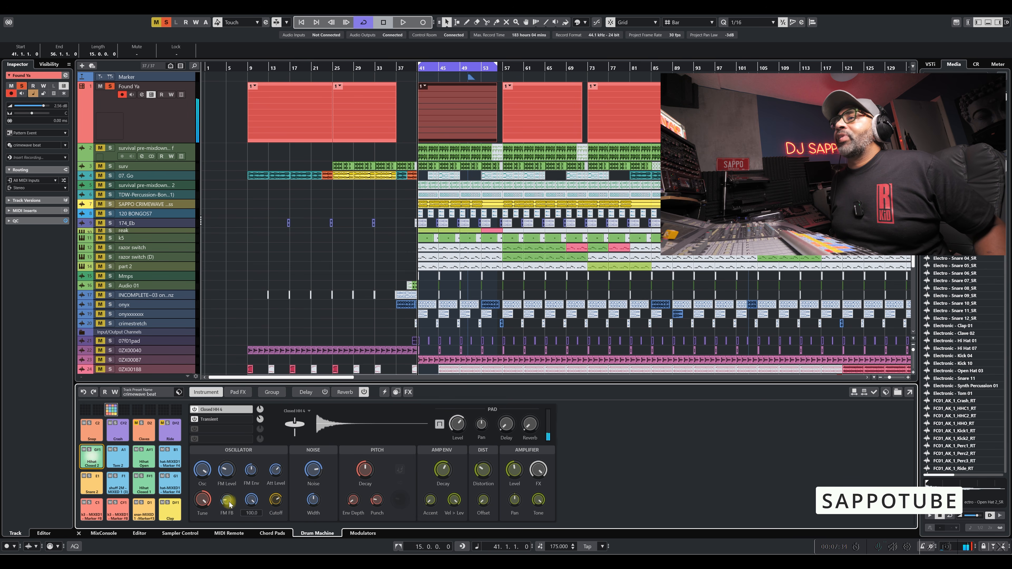
Lower the Hihat Closed 2 pad's oscillator Tune and adjust its Pitch Decay.
mouse_move(202, 500)
left_mouse_down()
mouse_move(194, 553)
mouse_move(199, 512)
left_mouse_up()
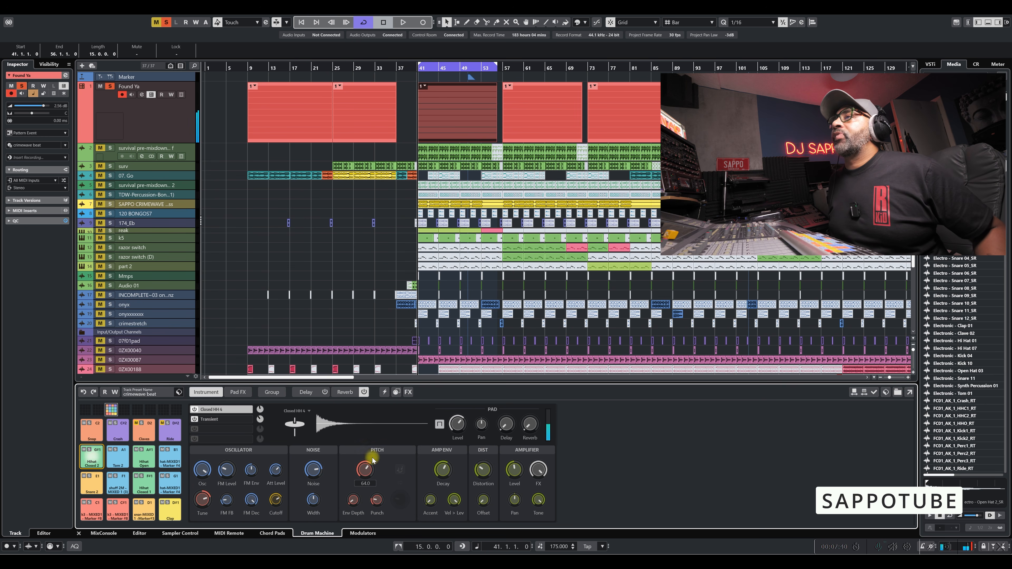
scroll(371, 464, "down", 4)
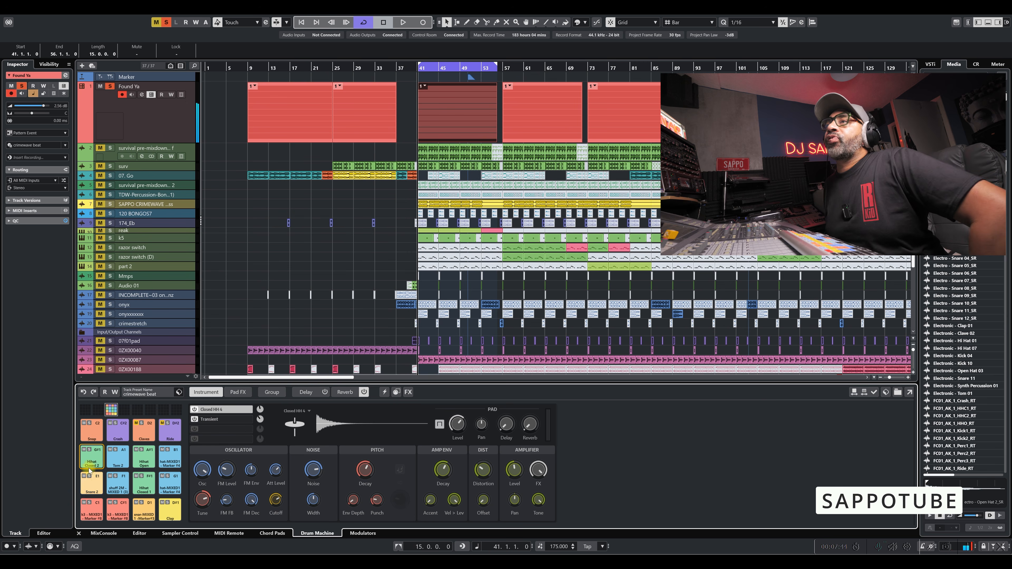
Replace the Claves pad's sound with Kick 1, audition it, and switch the layer to Kick 2.
left_click(145, 432)
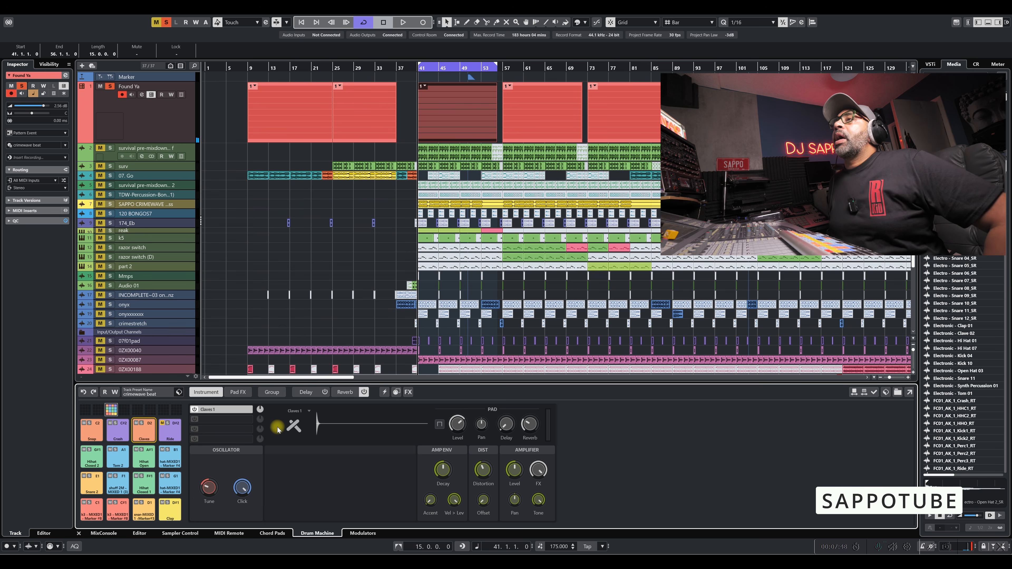
left_click(305, 416)
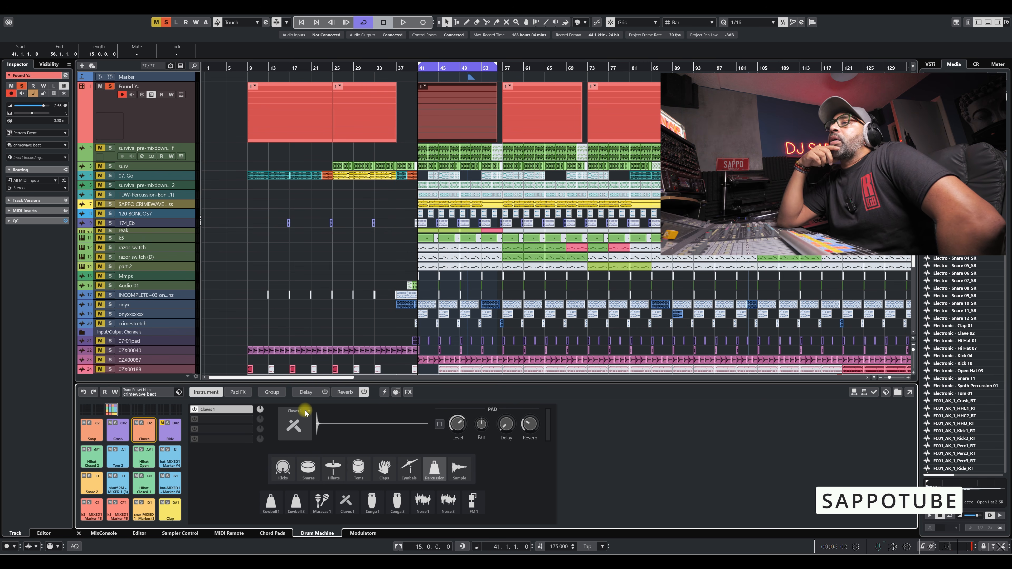
left_click(282, 467)
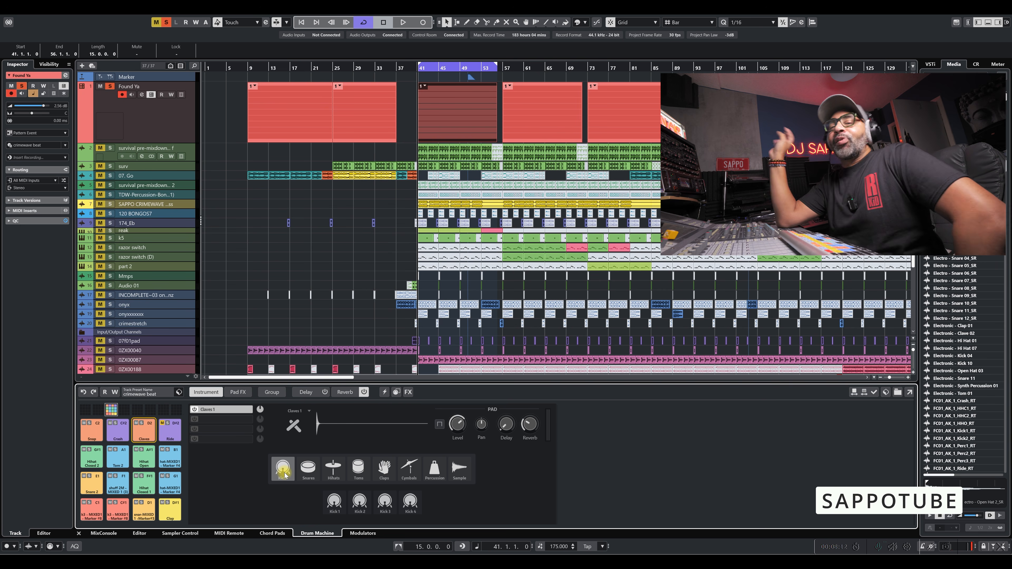
left_click(328, 502)
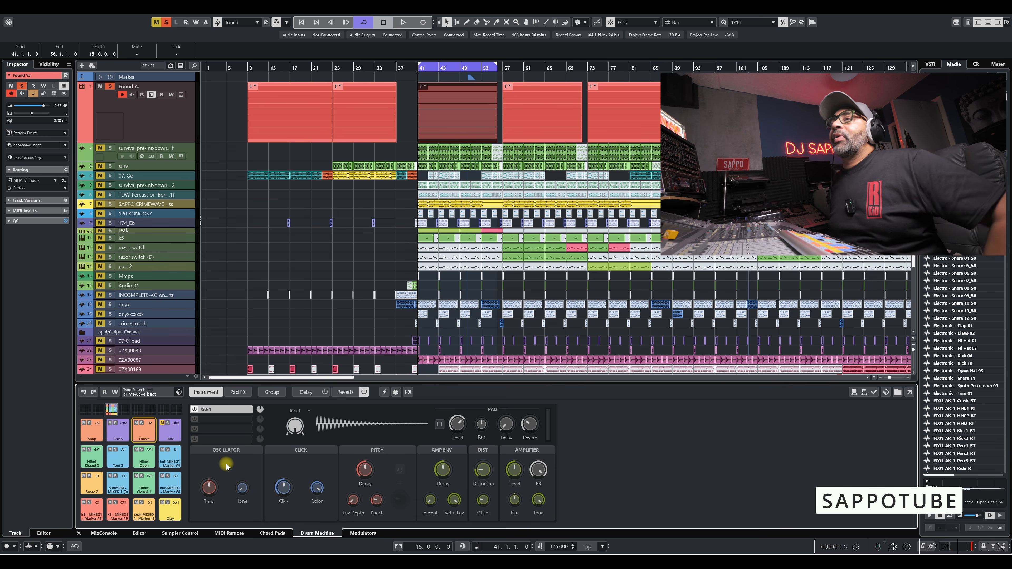
left_click(142, 430)
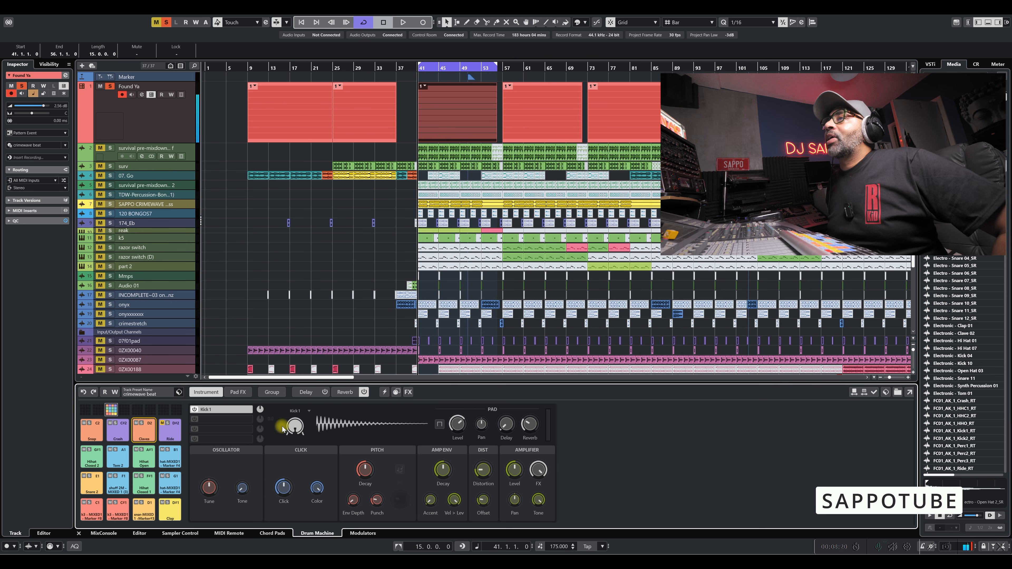
left_click(293, 431)
left_click(360, 502)
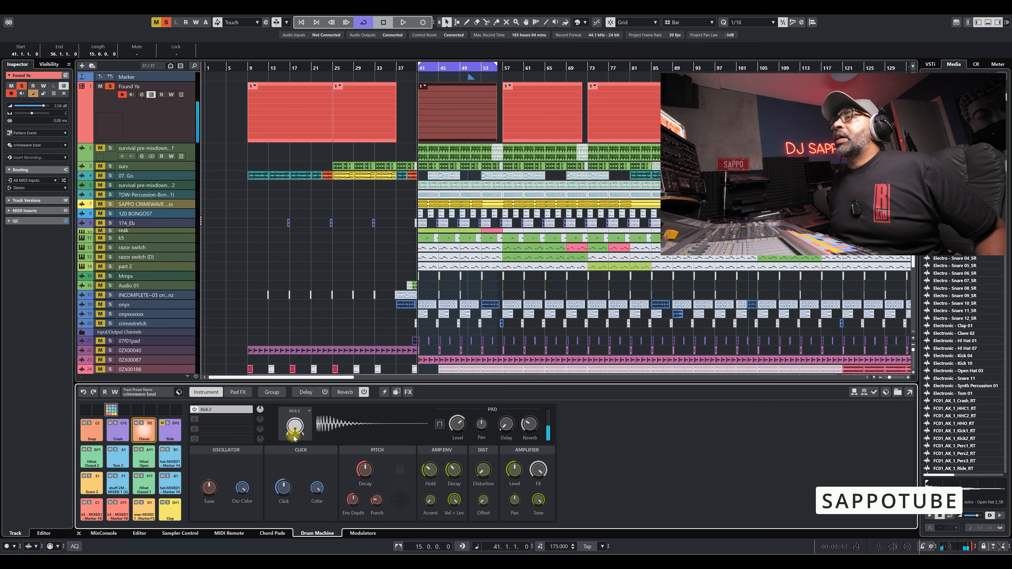
Lower the Kick 2 layer's Tune and raise its Distortion.
left_click_drag(208, 489, 199, 512)
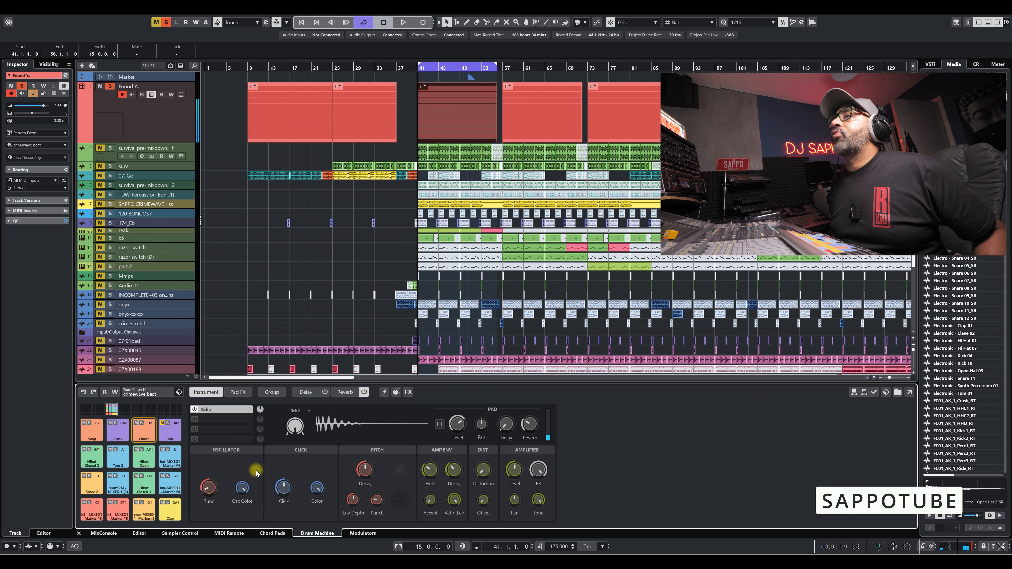
mouse_move(209, 493)
left_mouse_down()
mouse_move(215, 467)
mouse_move(205, 483)
left_mouse_up()
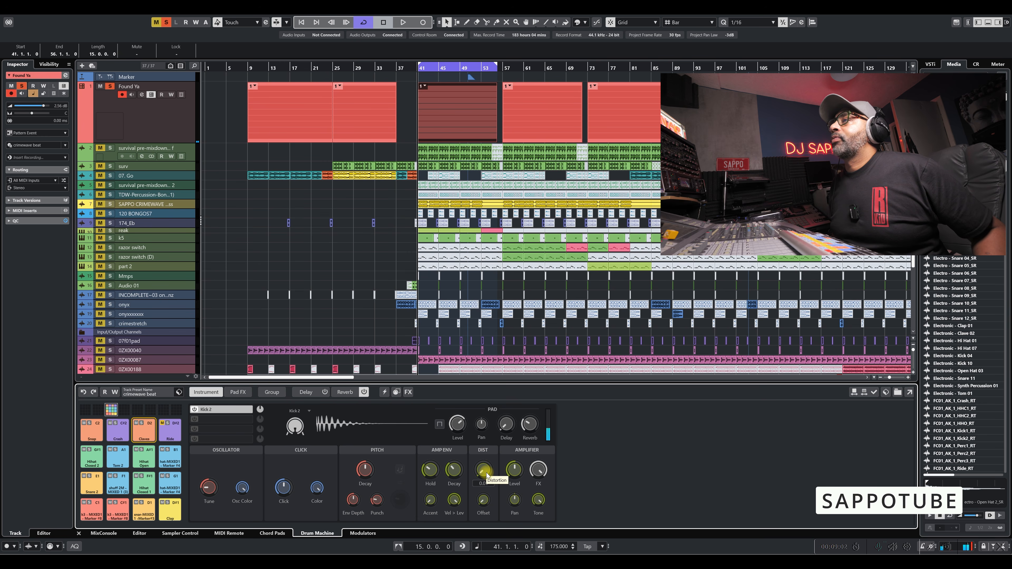
left_click_drag(486, 473, 495, 432)
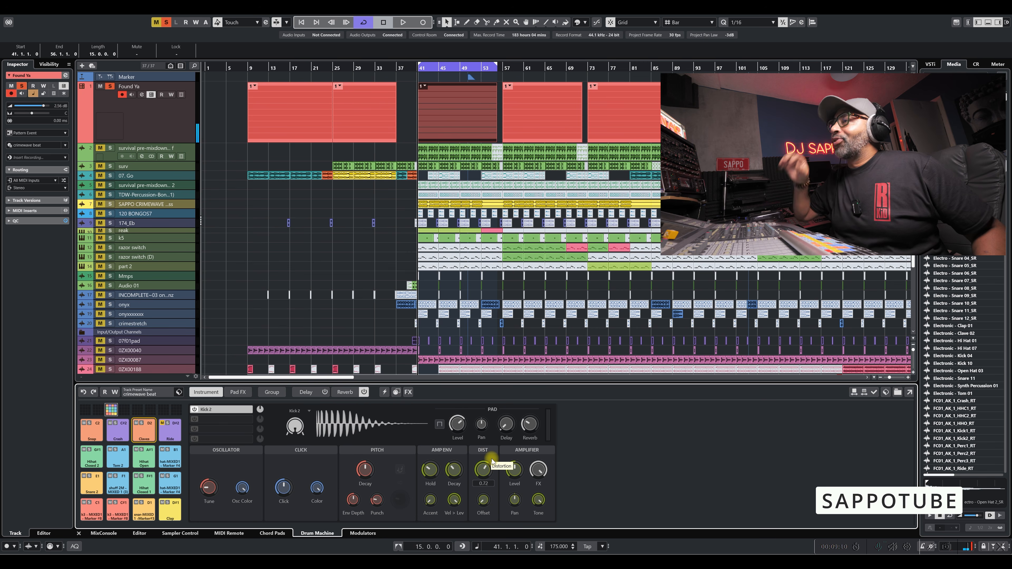
mouse_move(492, 459)
left_mouse_down()
mouse_move(476, 514)
mouse_move(484, 471)
left_mouse_up()
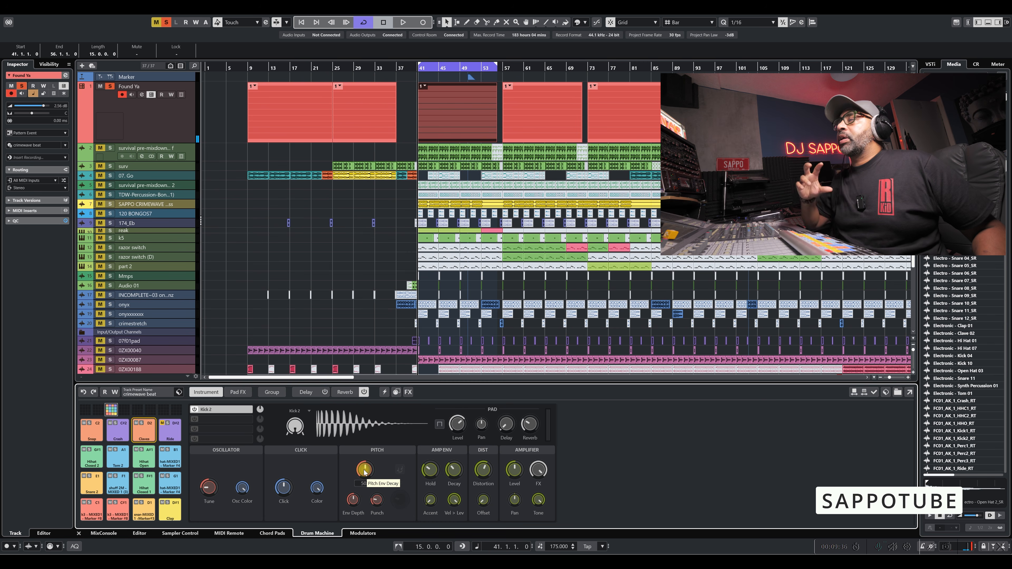
Shape the Kick 2 layer's pitch envelope with Punch at 90.0, and set its Distortion to 0.80.
left_click_drag(364, 473, 379, 494)
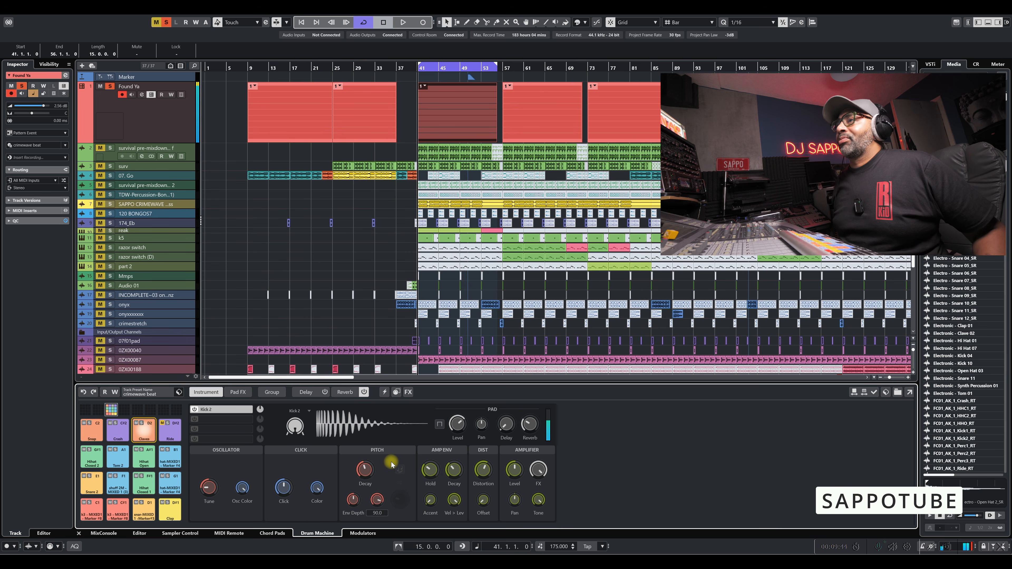
left_click_drag(367, 471, 367, 473)
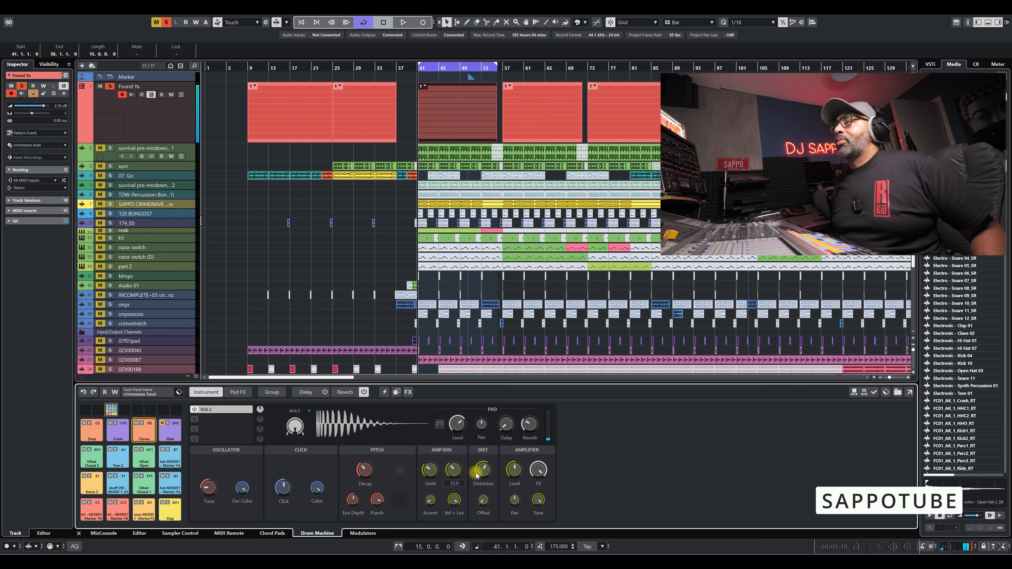
left_click_drag(485, 473, 489, 455)
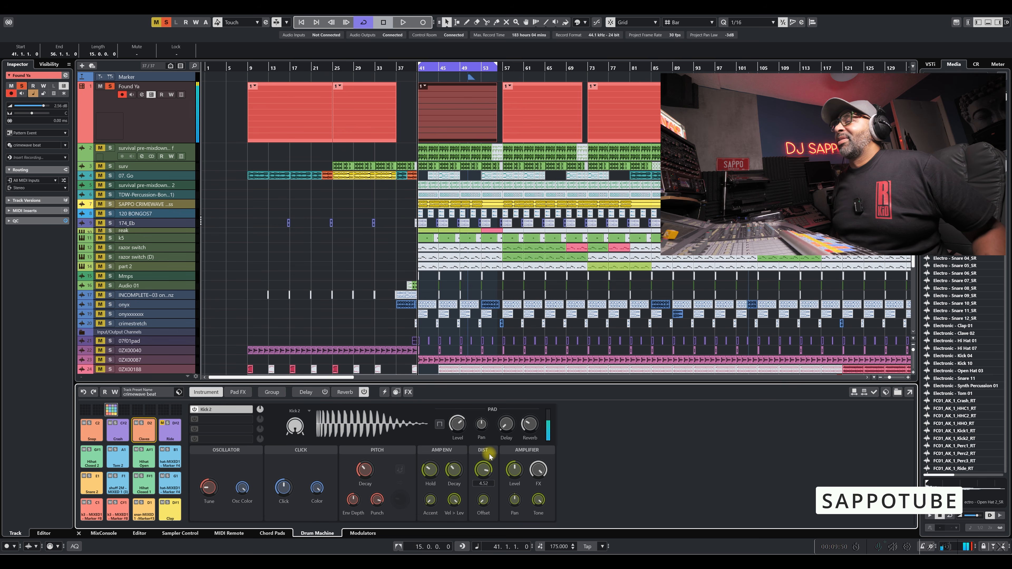
left_click_drag(489, 454, 485, 470)
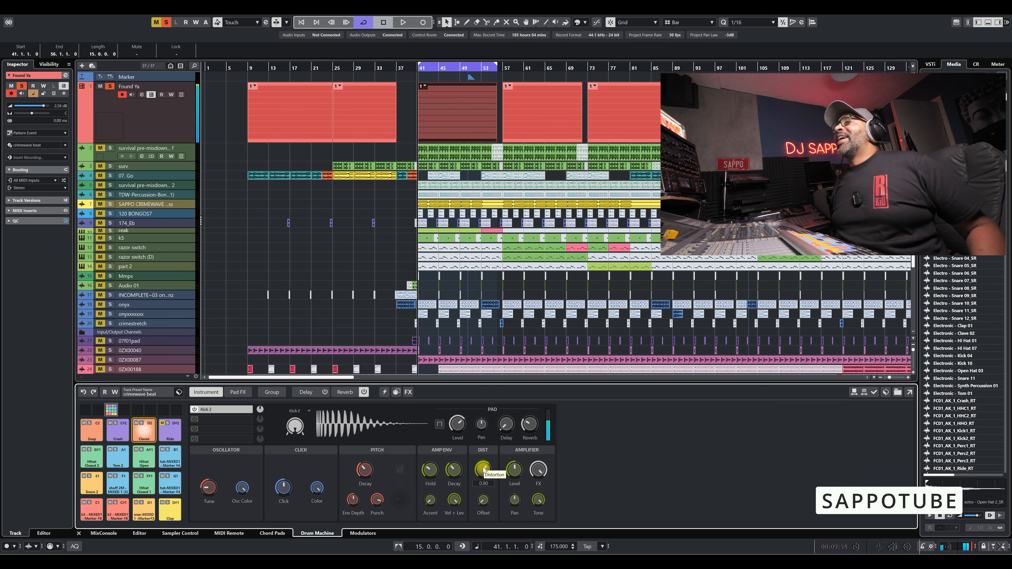
mouse_move(316, 483)
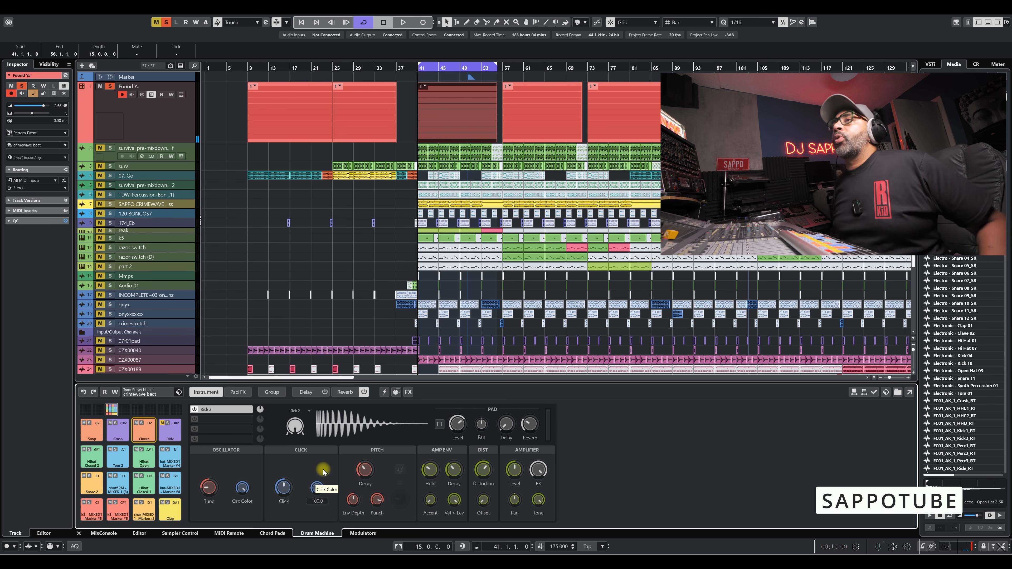
Add an empty Sample layer in the pad's second slot and view the pad's available commands.
left_click(213, 420)
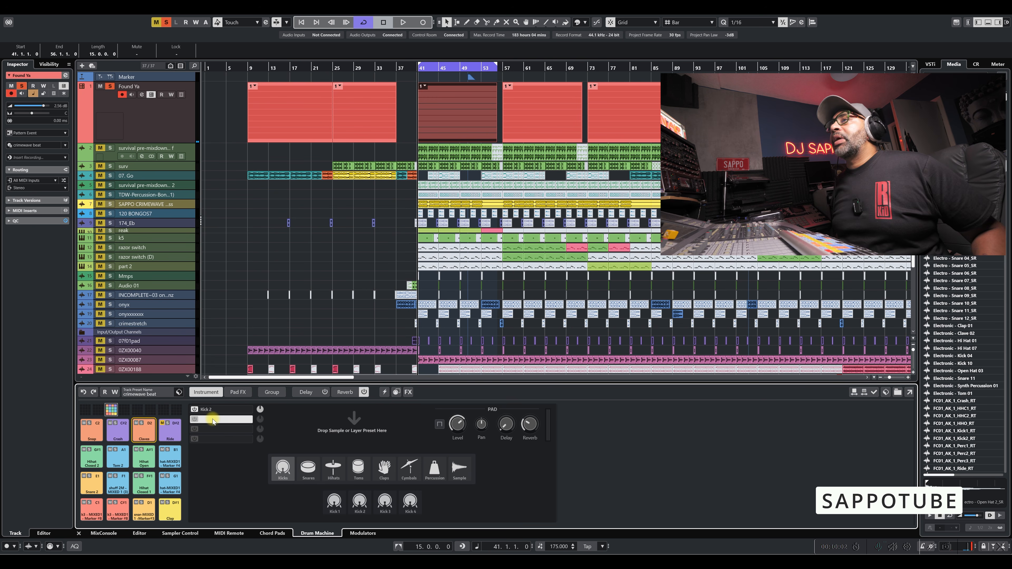
left_click(455, 470)
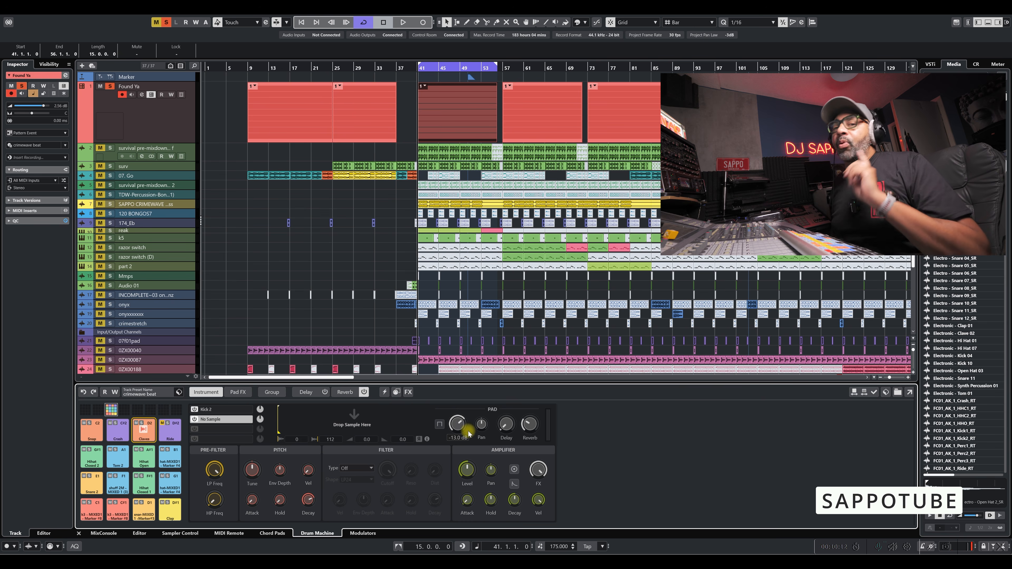
right_click(144, 431)
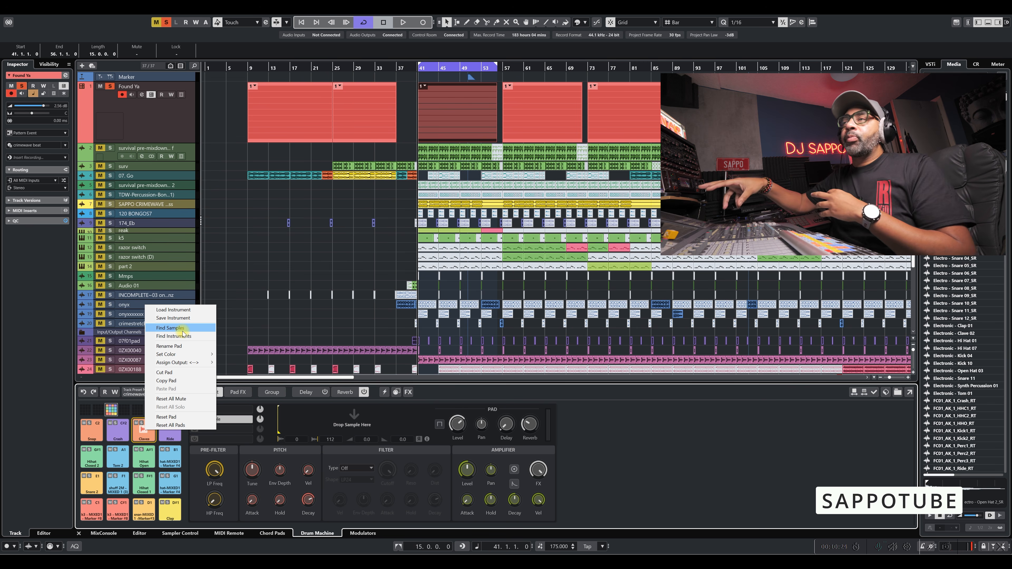
left_click(684, 459)
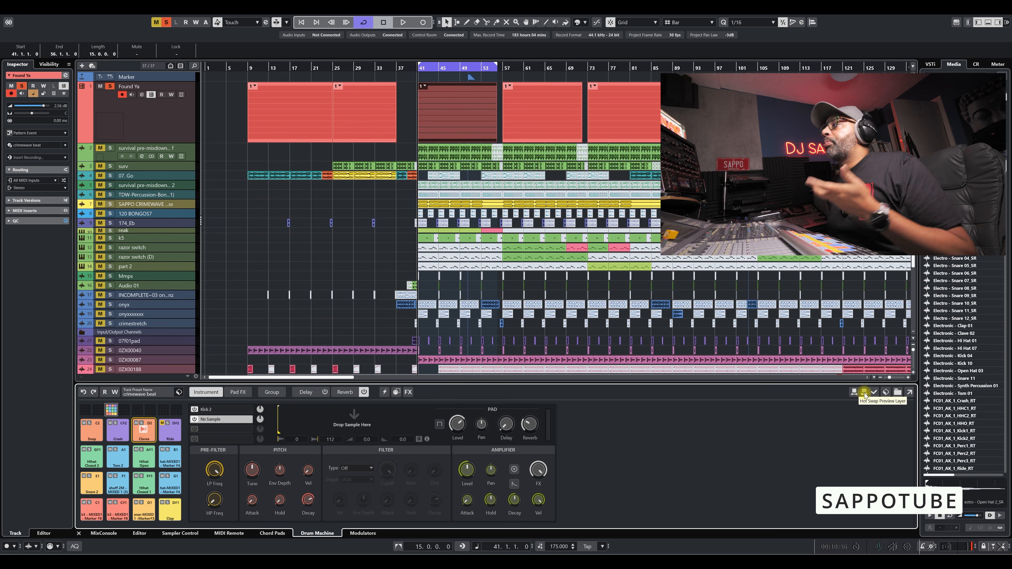
Audition samples such as Electro - Snare 10_SR, Electronic - Snare 11 and Electronic - Kick 04 using Hot Swap Preview Pad, and end the preview.
left_click(854, 393)
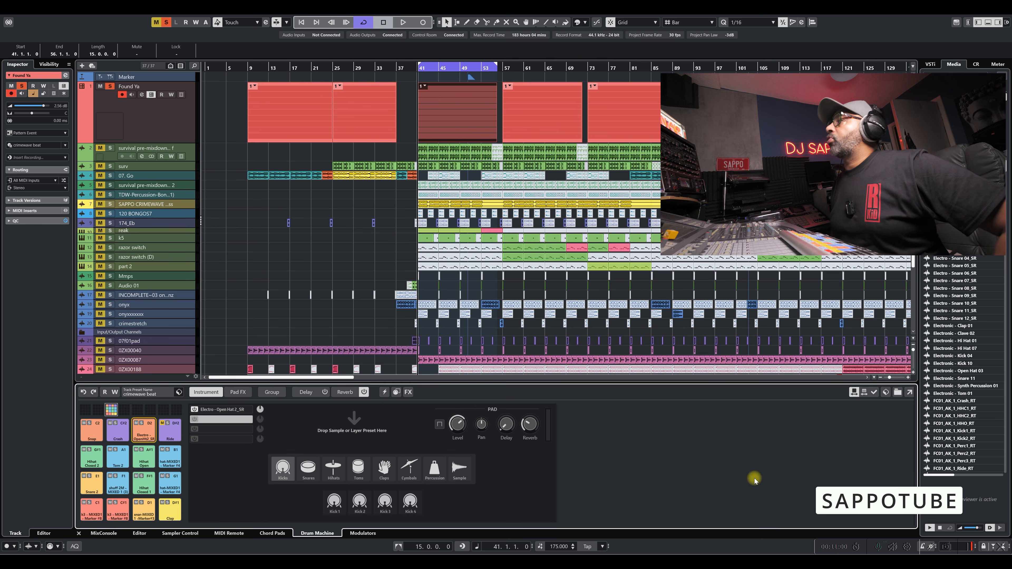
left_click(954, 303)
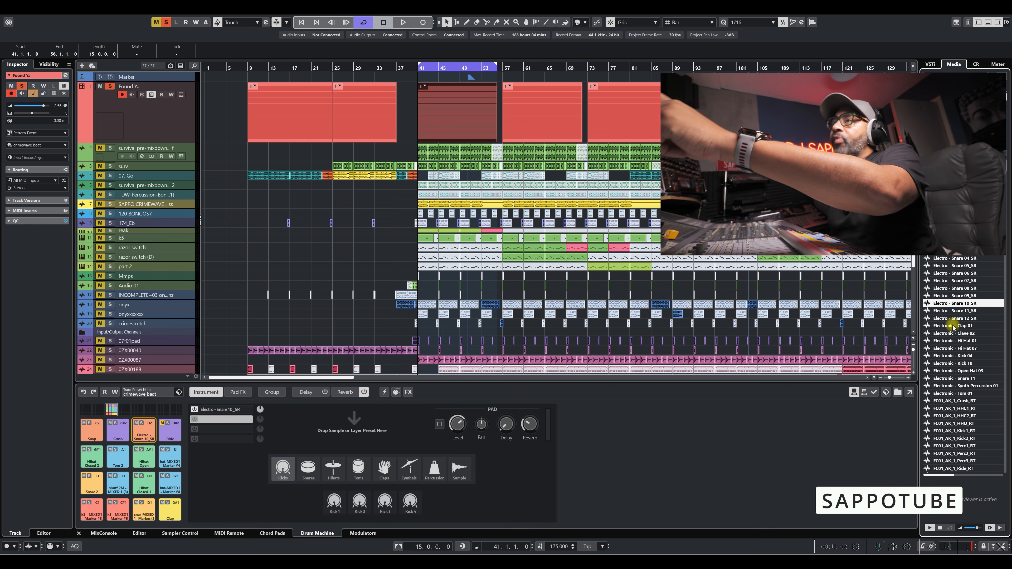
left_click(957, 335)
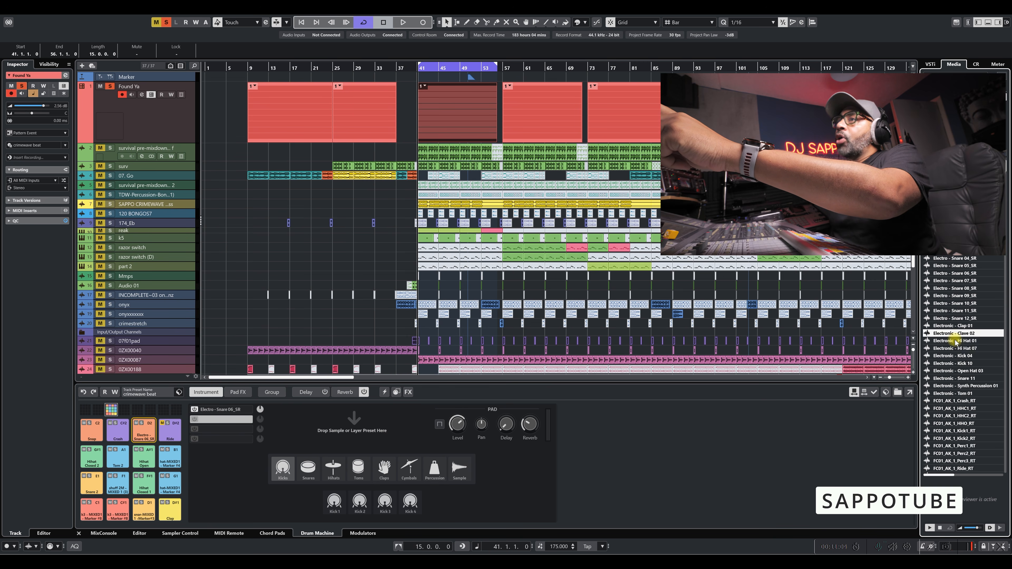
left_click(953, 356)
left_click(951, 379)
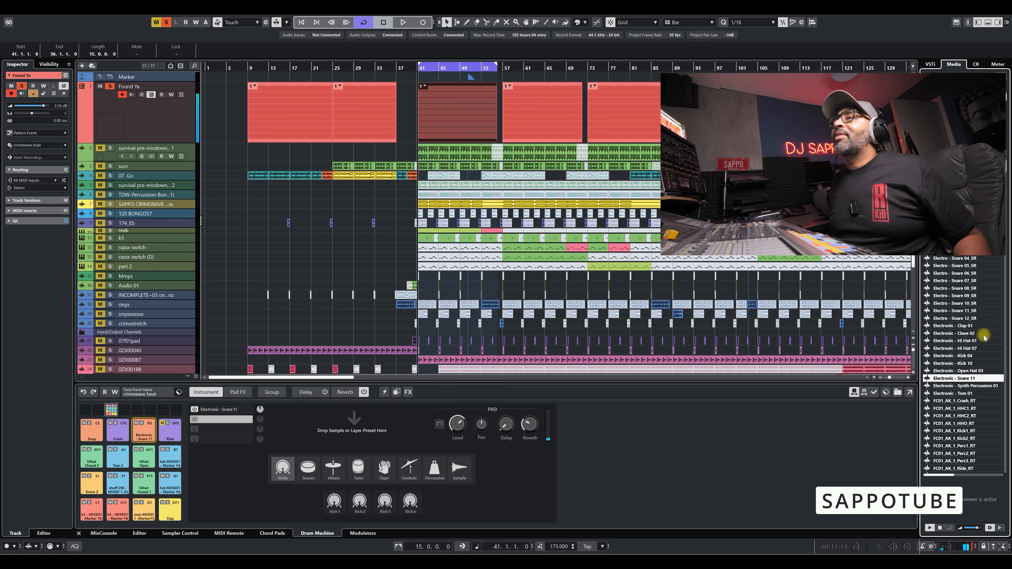
left_click(954, 304)
left_click(952, 273)
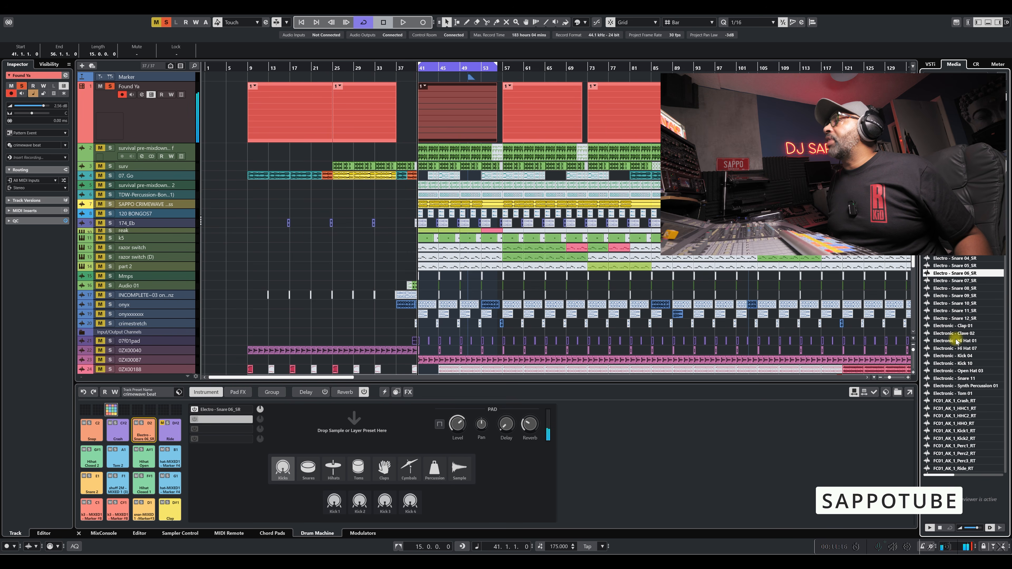
left_click(954, 356)
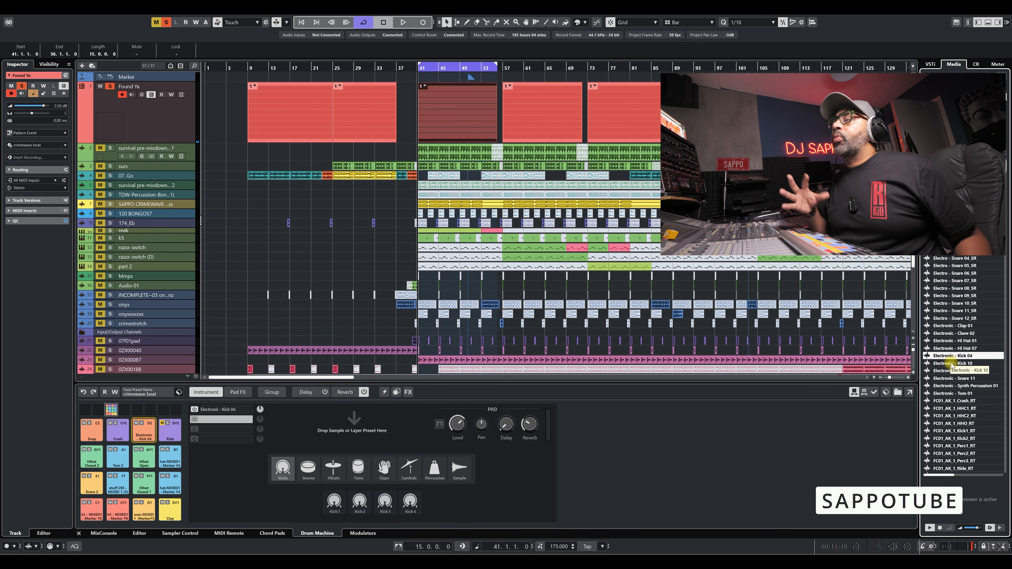
left_click(855, 392)
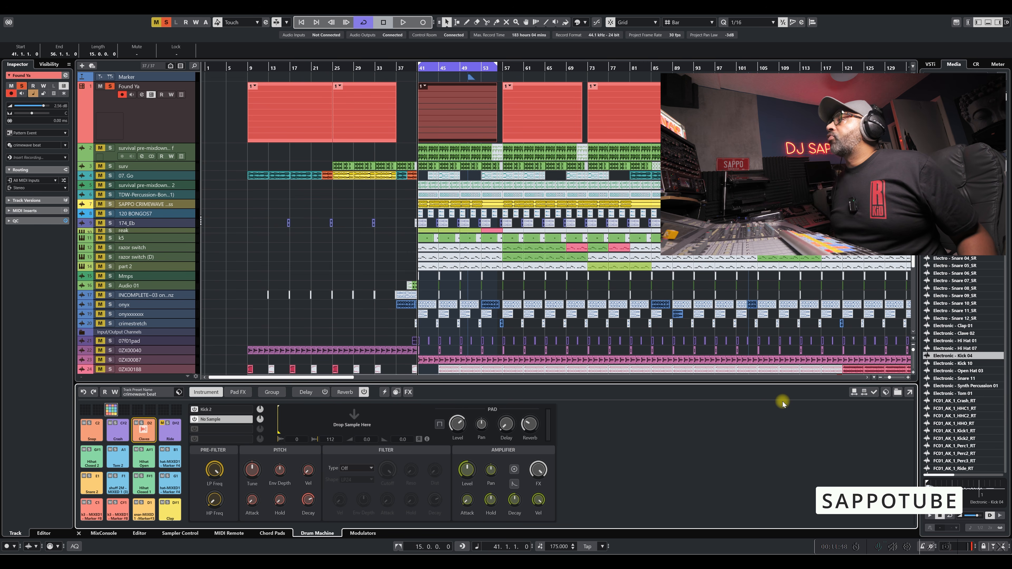
Enable Hot Swap Preview Layer and audition Electronic - Kick 04, Electronic - Clap 01 and Electronic - Hi Hat 07 in the second layer.
left_click(865, 395)
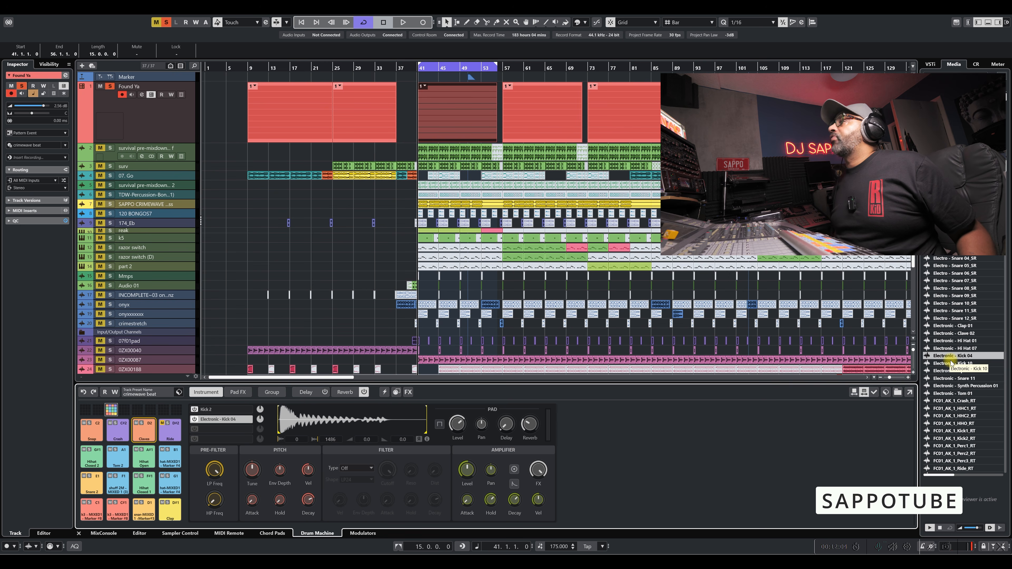
left_click(944, 326)
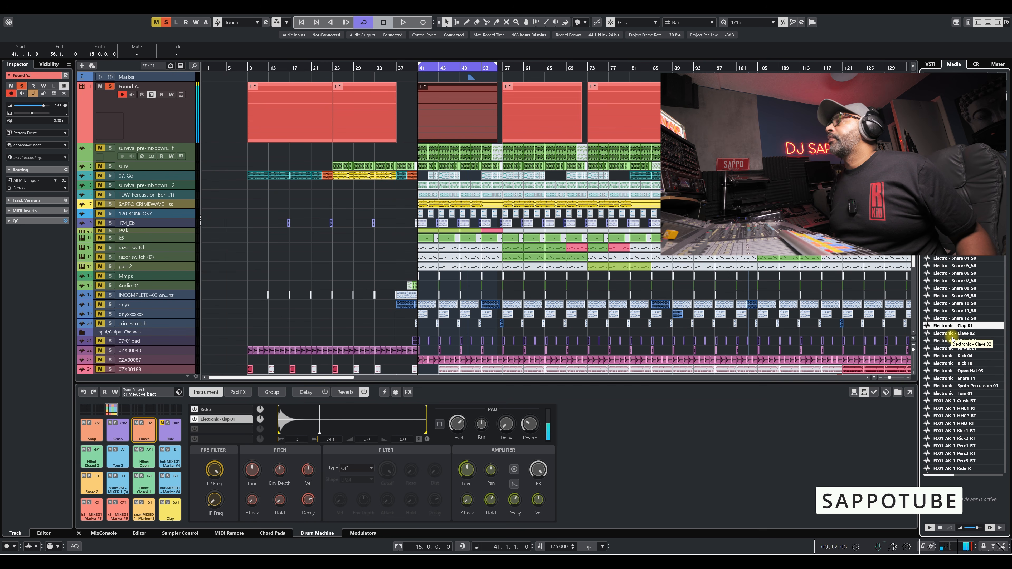
left_click(950, 349)
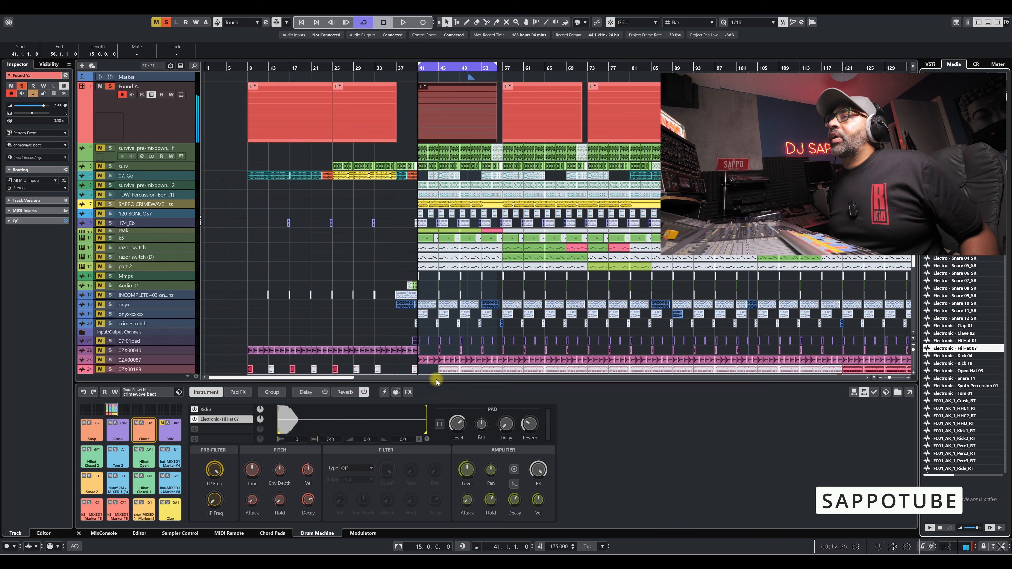
Shorten the Electronic - Hi Hat 07 sample's end to 90 and toggle the pad's one-shot playback.
mouse_move(425, 431)
left_mouse_down()
mouse_move(289, 423)
mouse_move(295, 432)
left_mouse_up()
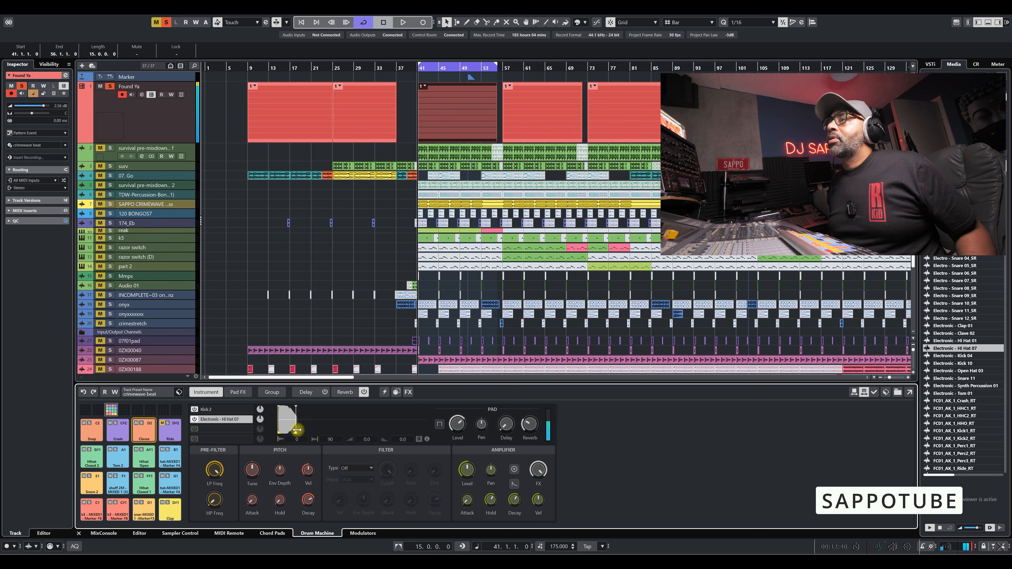
left_click(440, 425)
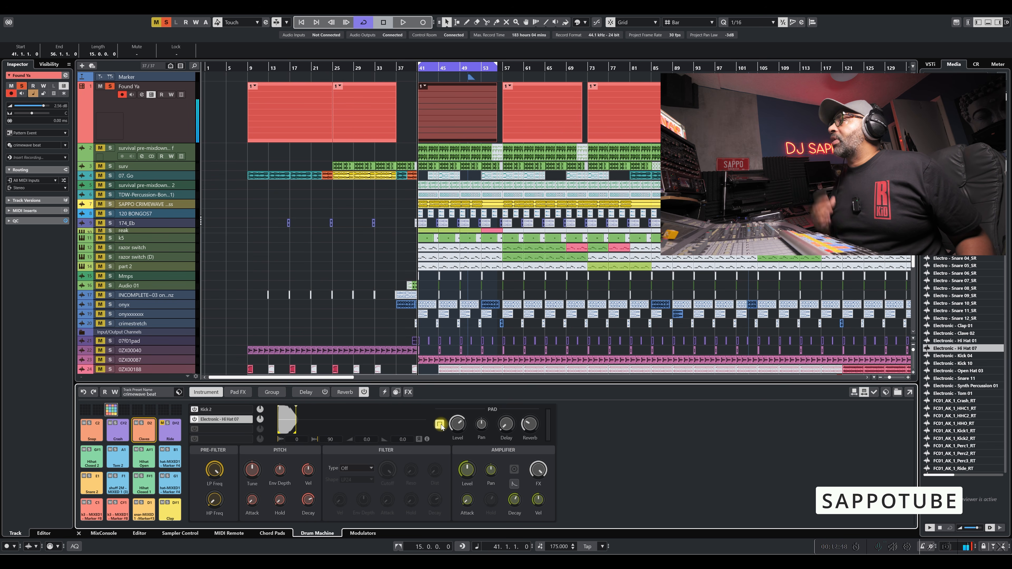
Apply the hot-swapped Electronic - Hi Hat 07 sample to the pad's second layer and play the track to hear it.
left_click(861, 395)
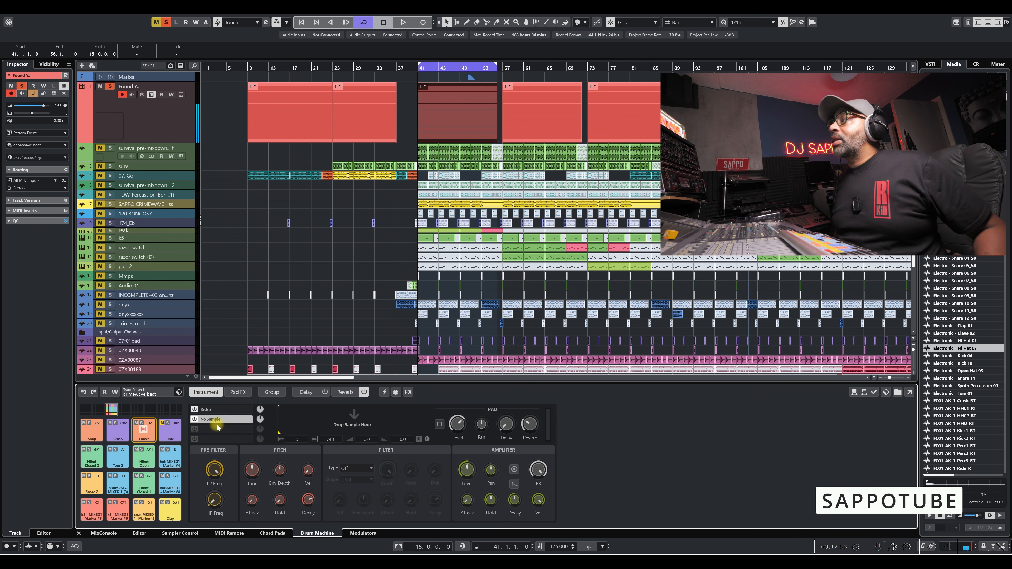
left_click(863, 395)
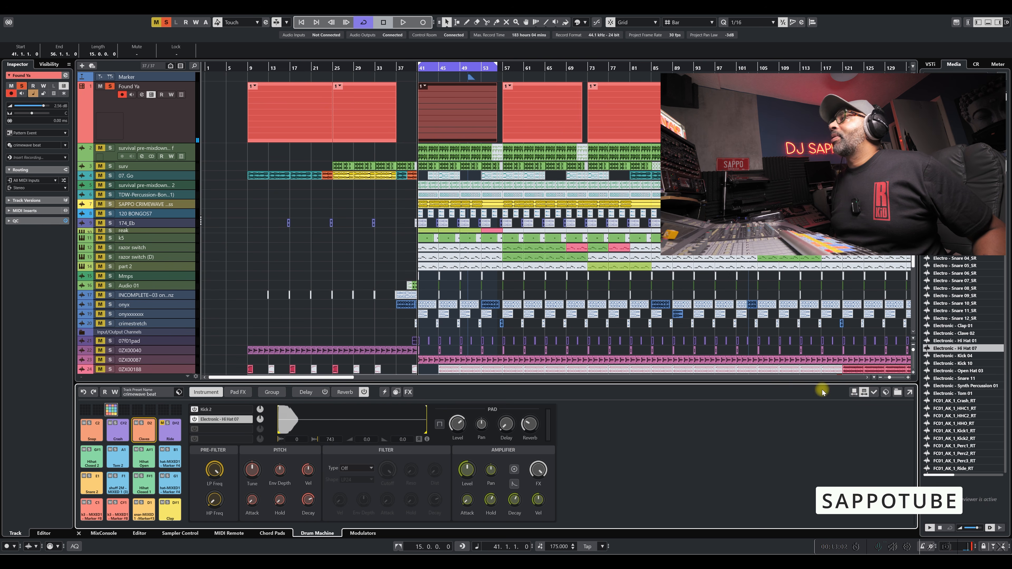
left_click(877, 394)
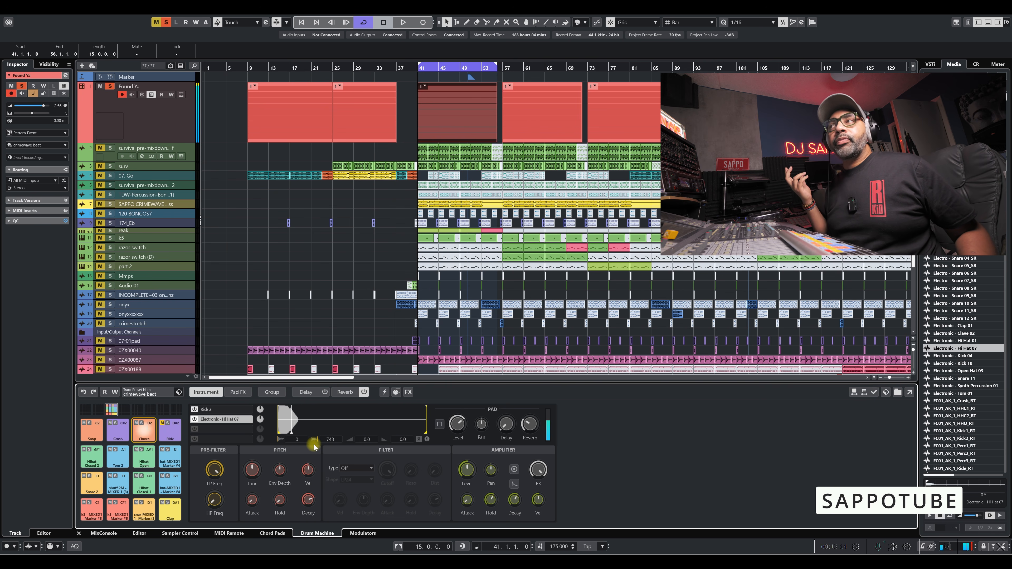
key("space")
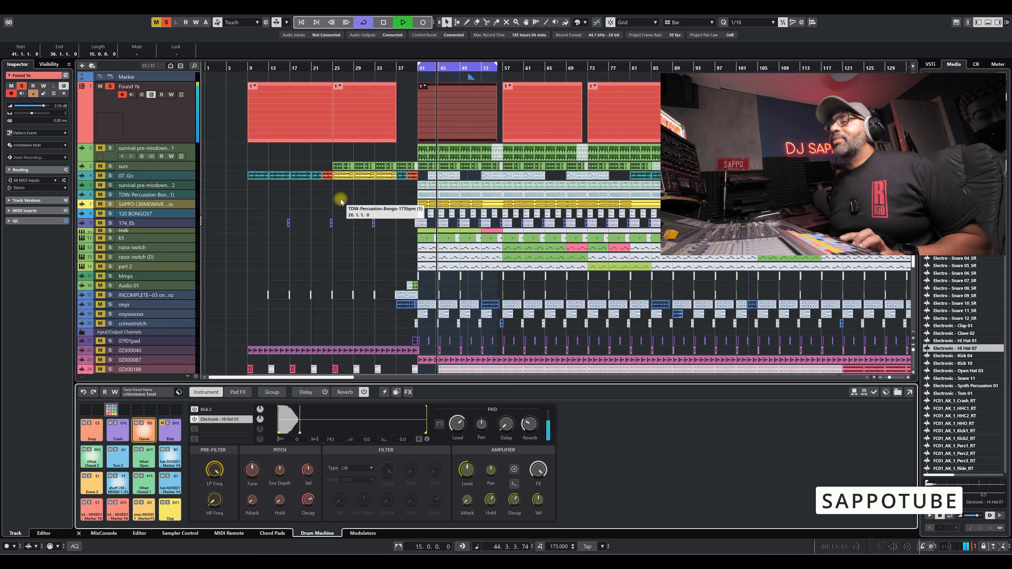
key("space")
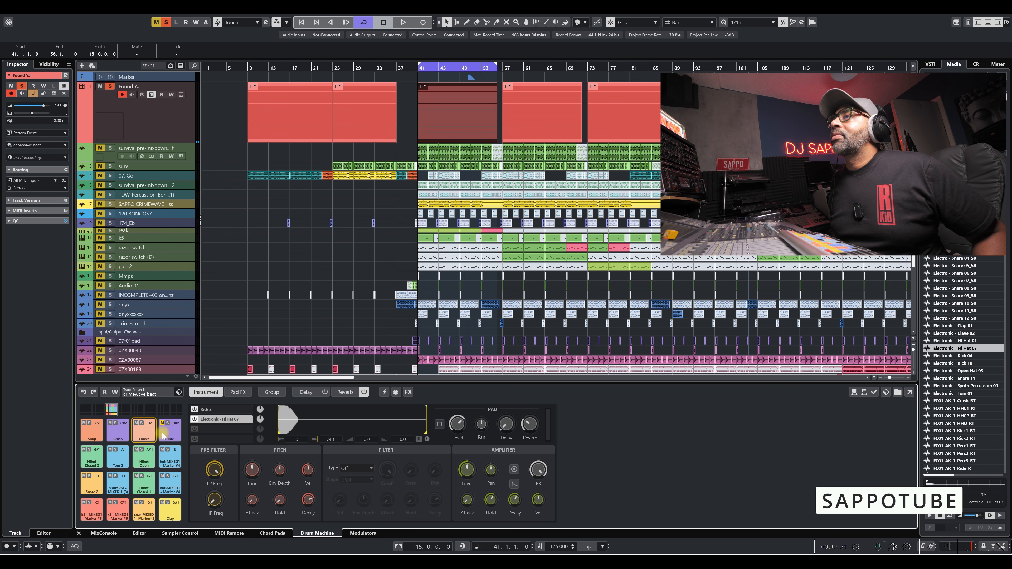
Check the Pad FX page, then change the pad's Kick 2 layer to the Kick 4 instrument.
left_click(235, 393)
left_click(211, 393)
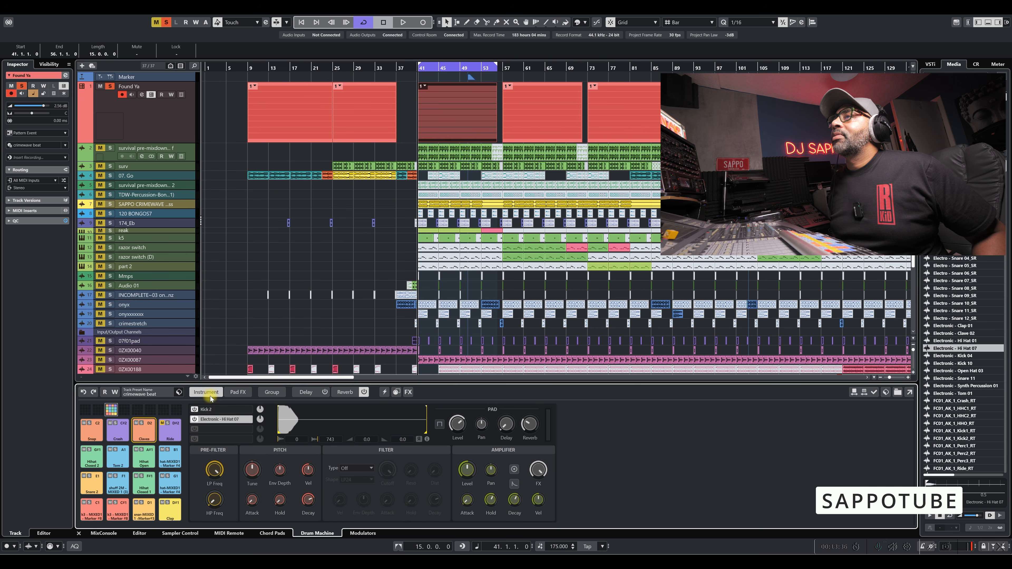
left_click(219, 409)
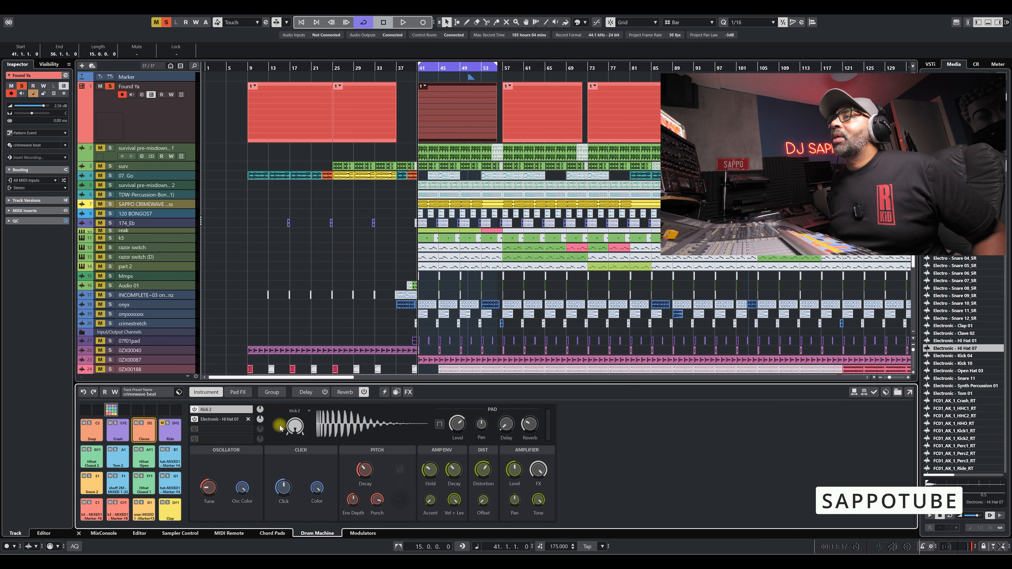
left_click(296, 427)
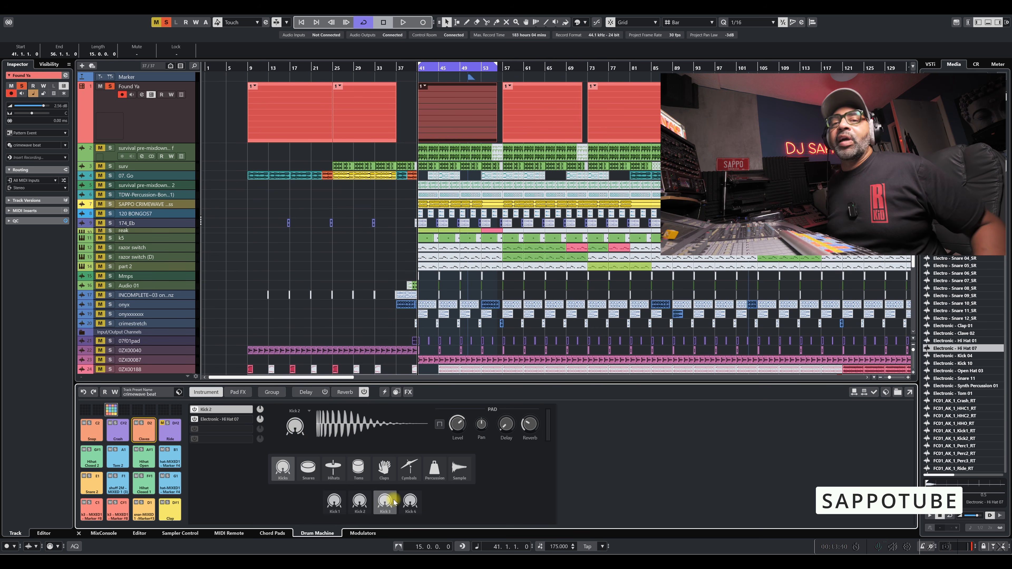
left_click(411, 504)
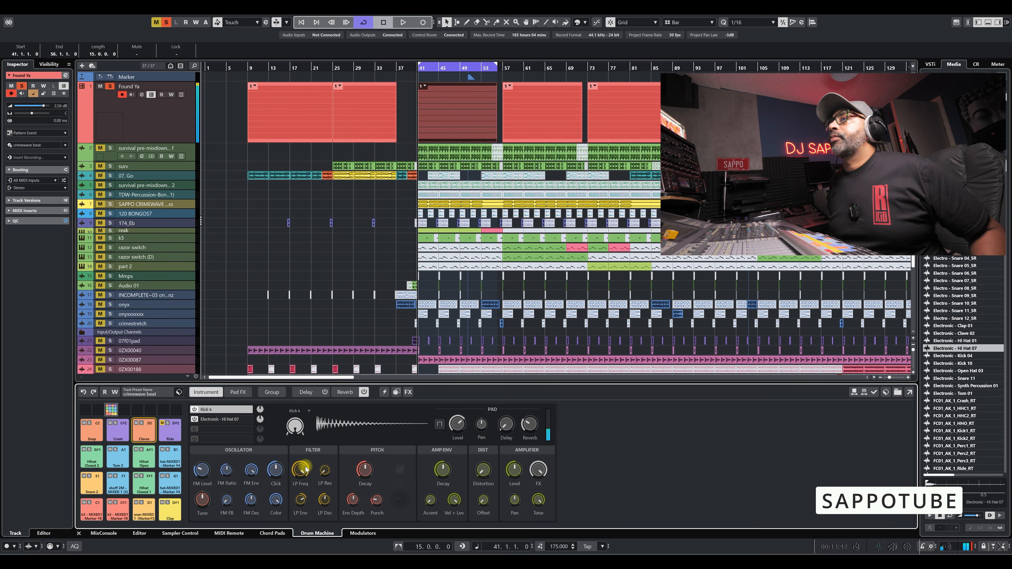
Adjust the Kick 4 layer's Tune and pitch Decay, and adjust the level of the Electronic - Hi Hat 07 layer.
mouse_move(202, 504)
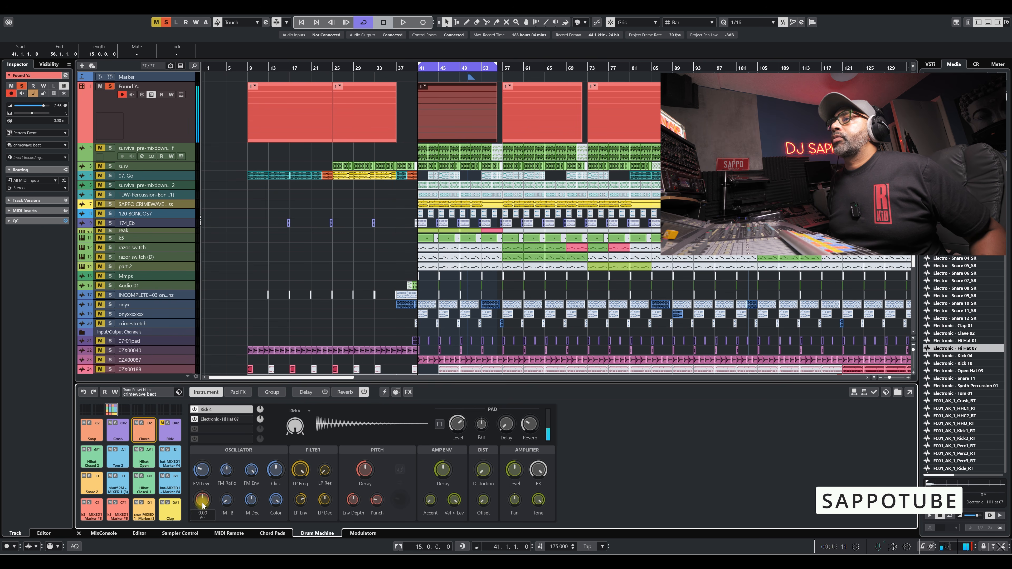
mouse_move(363, 484)
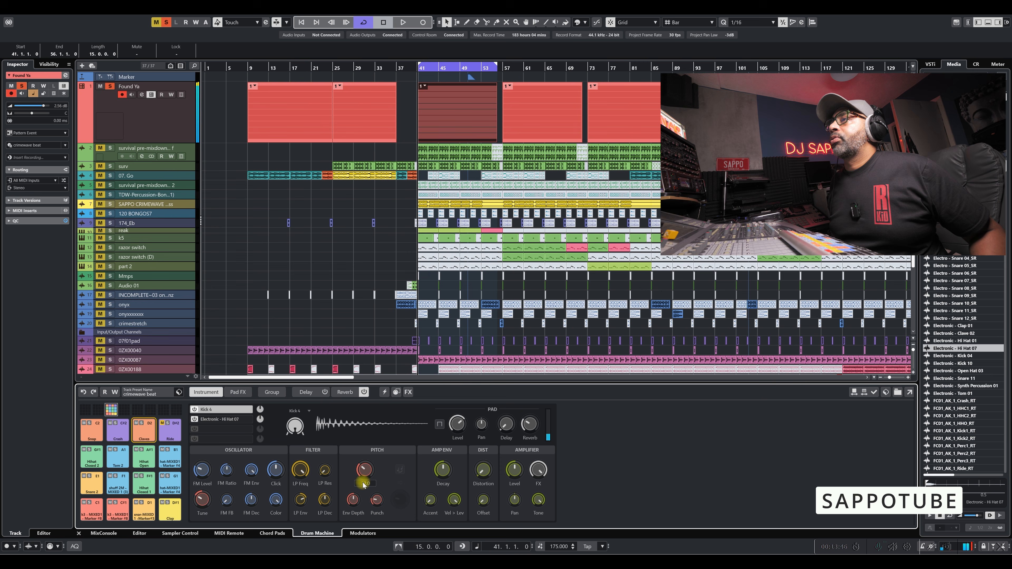
scroll(365, 471, "up", 5)
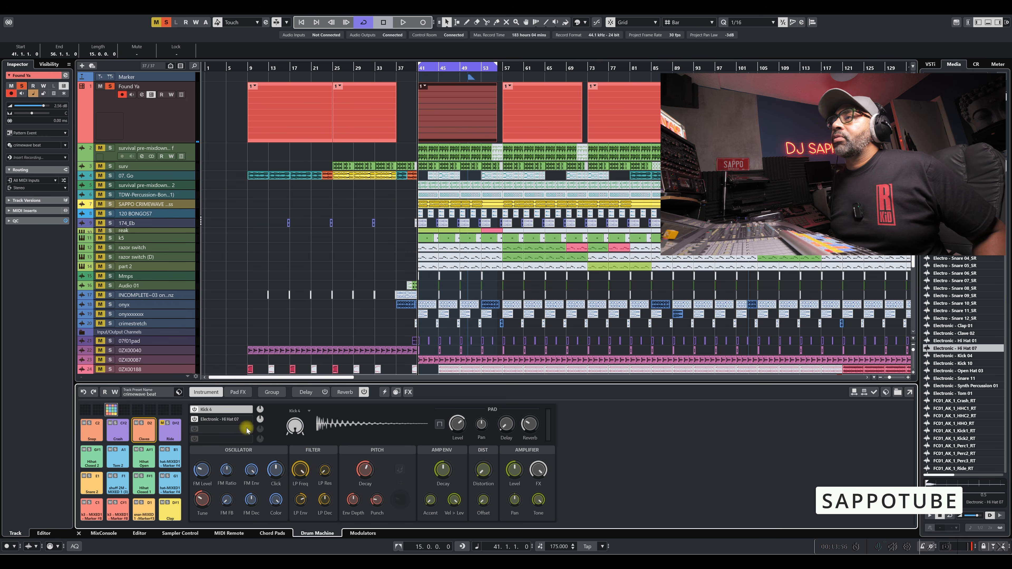
left_click_drag(259, 422, 252, 483)
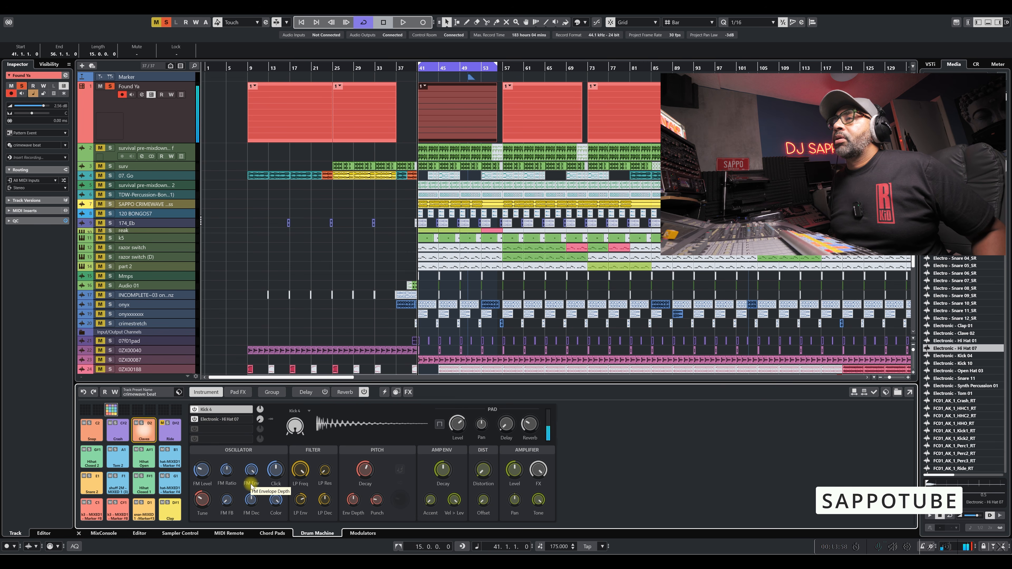
mouse_move(260, 419)
left_mouse_down()
mouse_move(261, 404)
mouse_move(269, 423)
mouse_move(261, 443)
mouse_move(263, 434)
left_mouse_up()
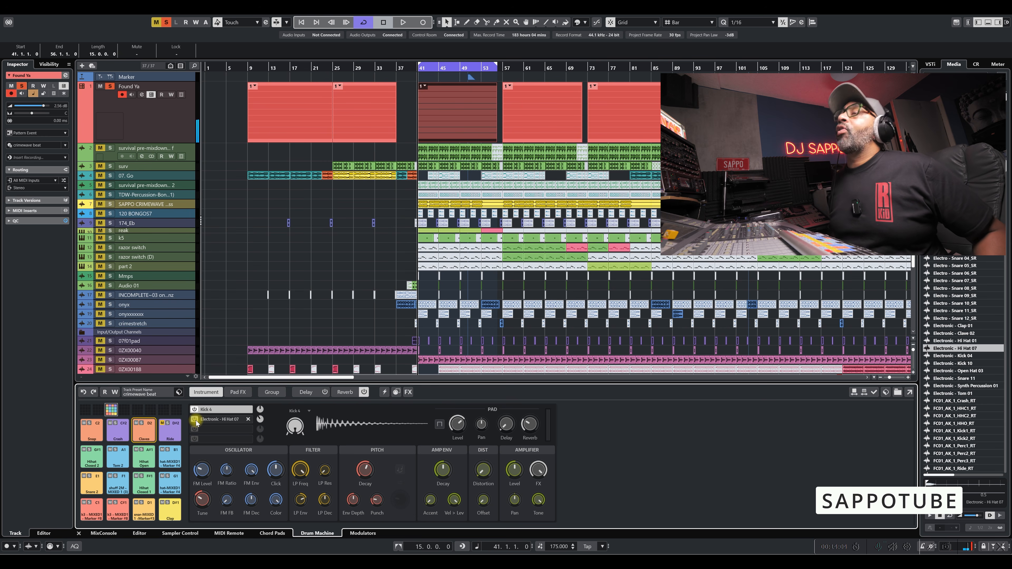
Replace Kick 4 with Kick 1, lower its oscillator Tune, raise its Distortion to 1.21, and play the track to hear it.
left_click(295, 426)
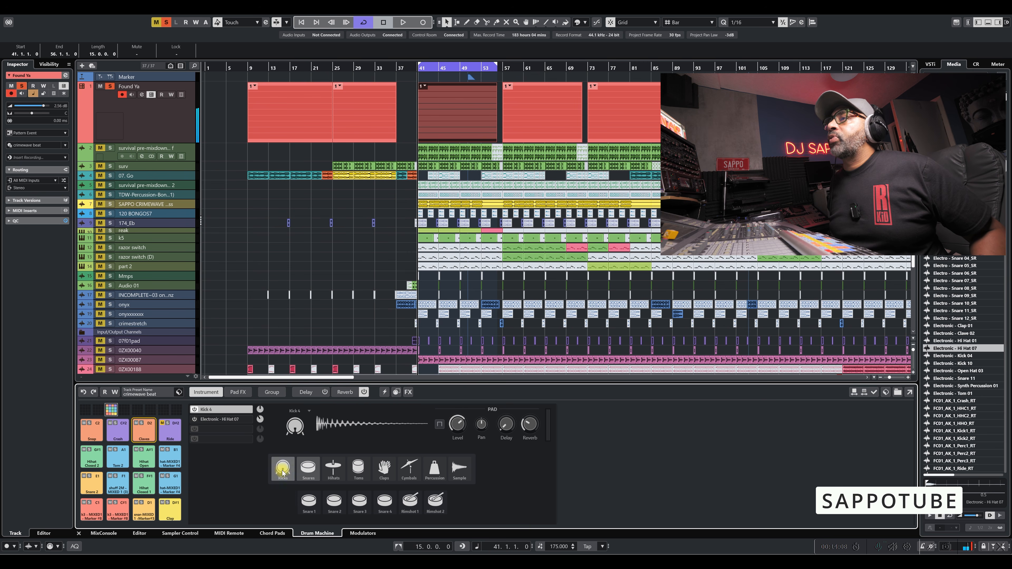
left_click(337, 500)
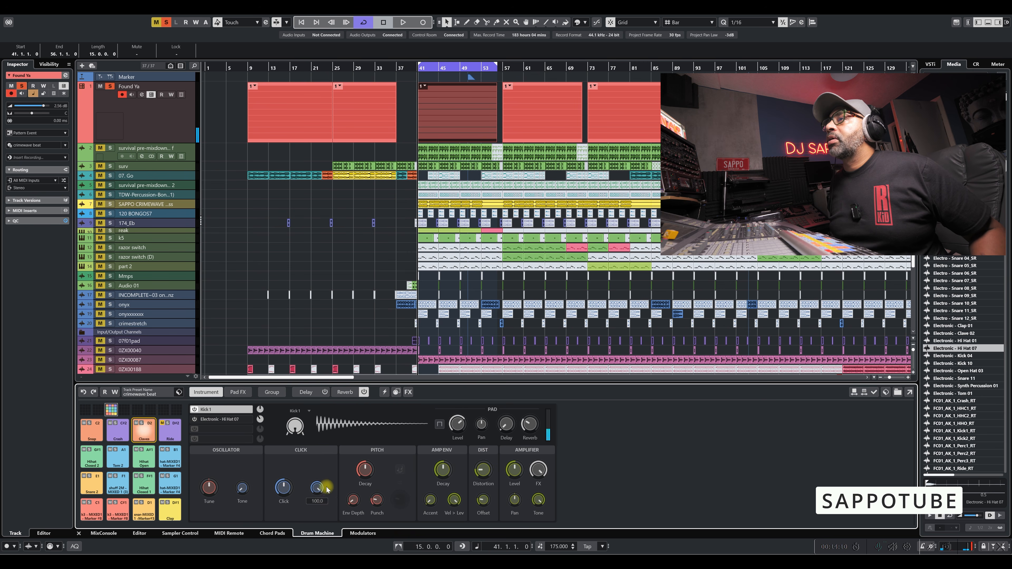
mouse_move(353, 476)
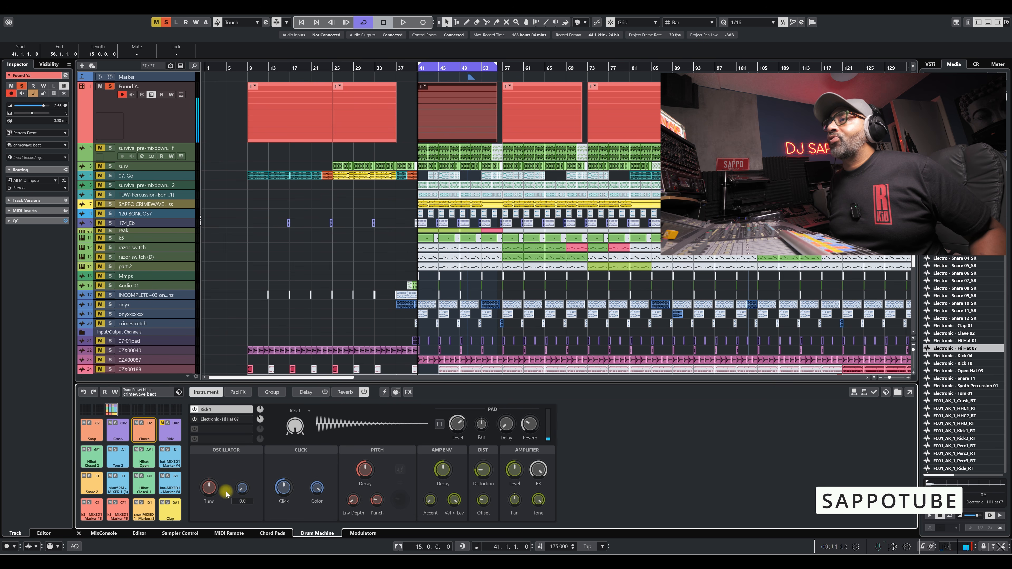
left_click_drag(209, 490, 208, 502)
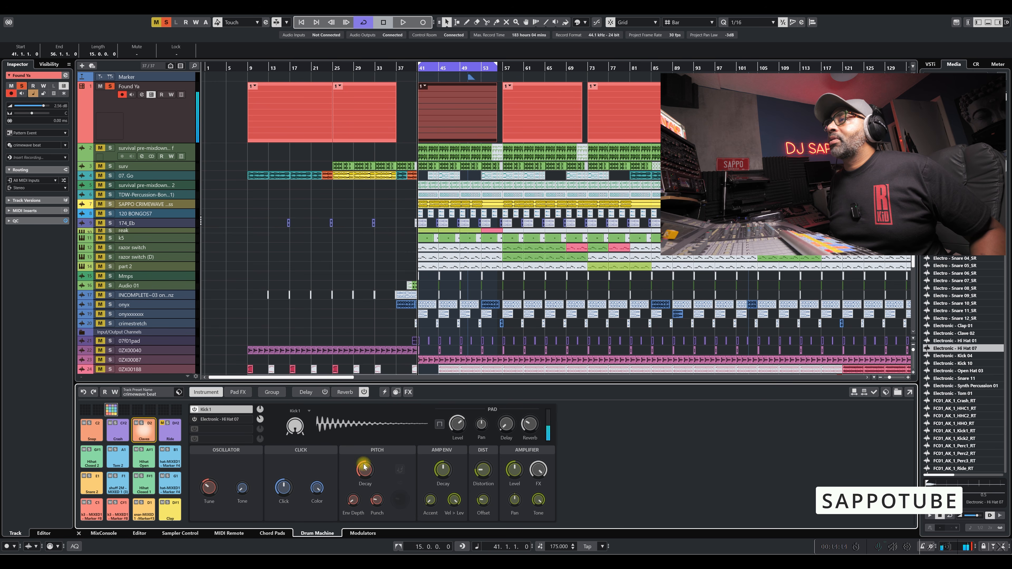
left_click_drag(487, 474, 490, 438)
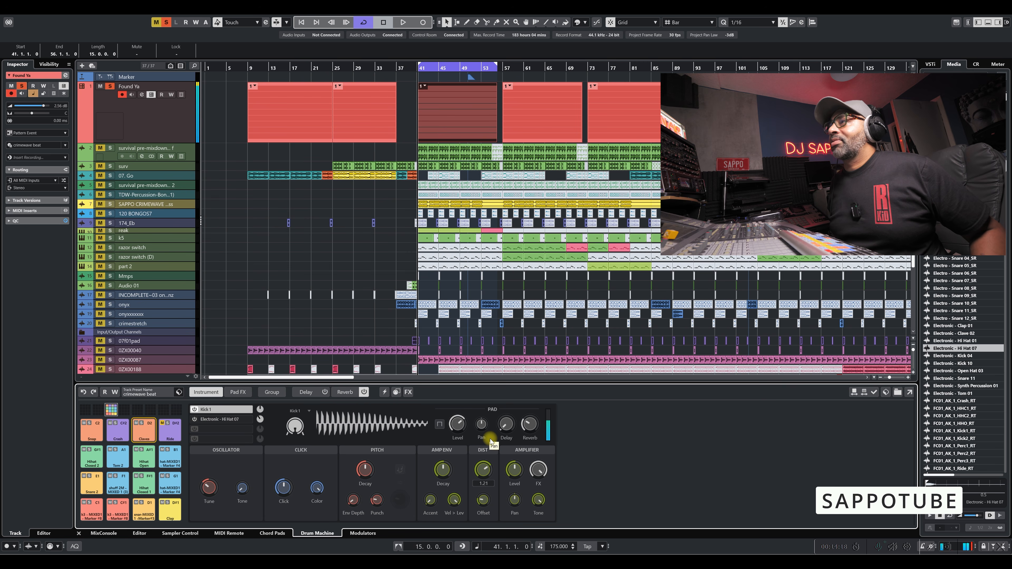
mouse_move(377, 473)
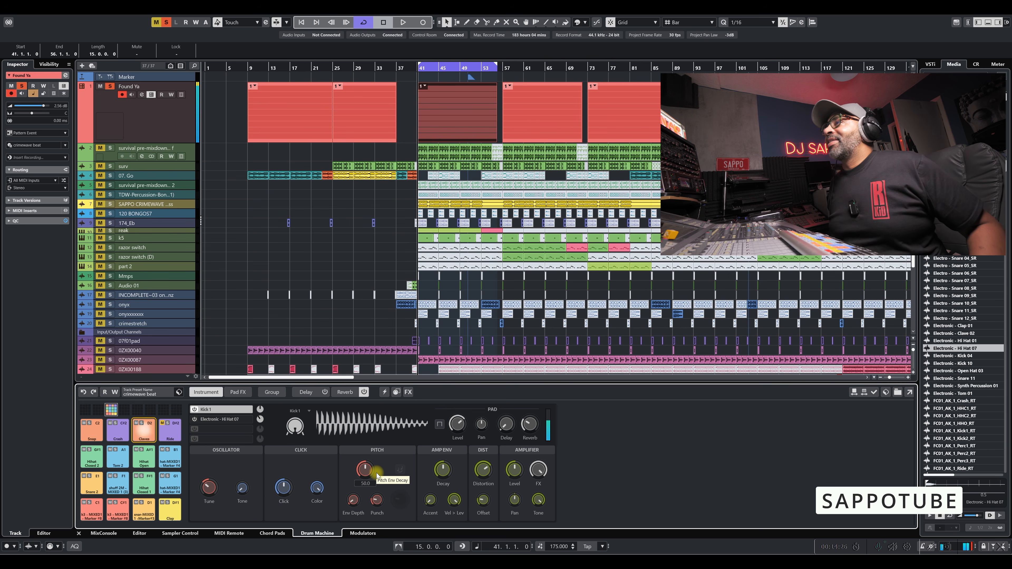
scroll(527, 430, "up", 4)
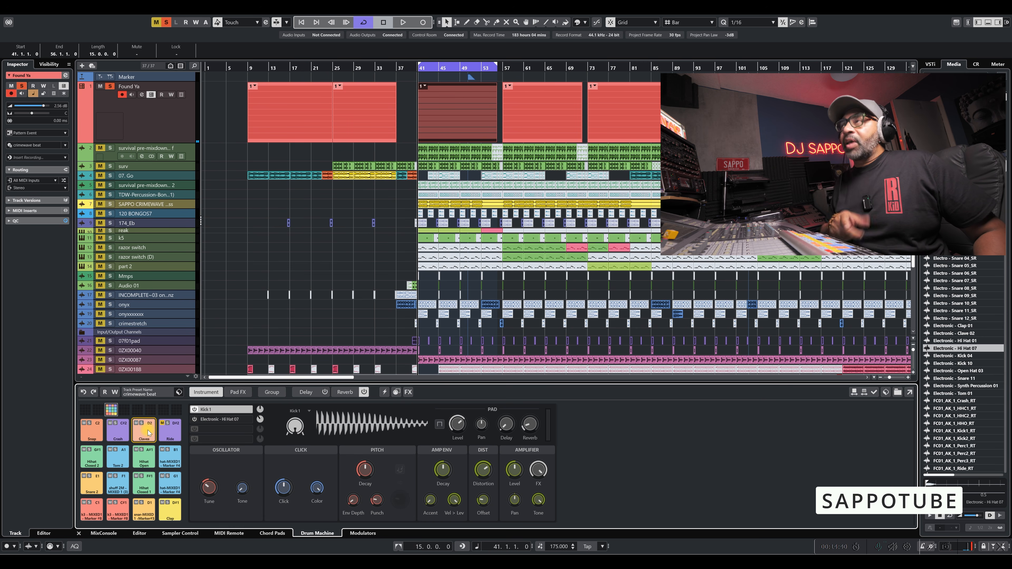
key("space")
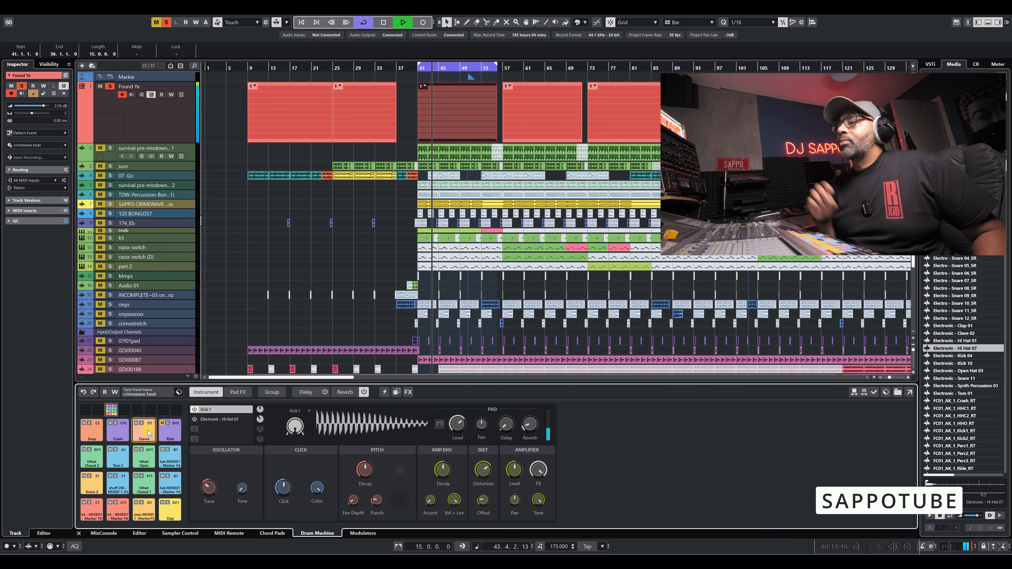
key("space")
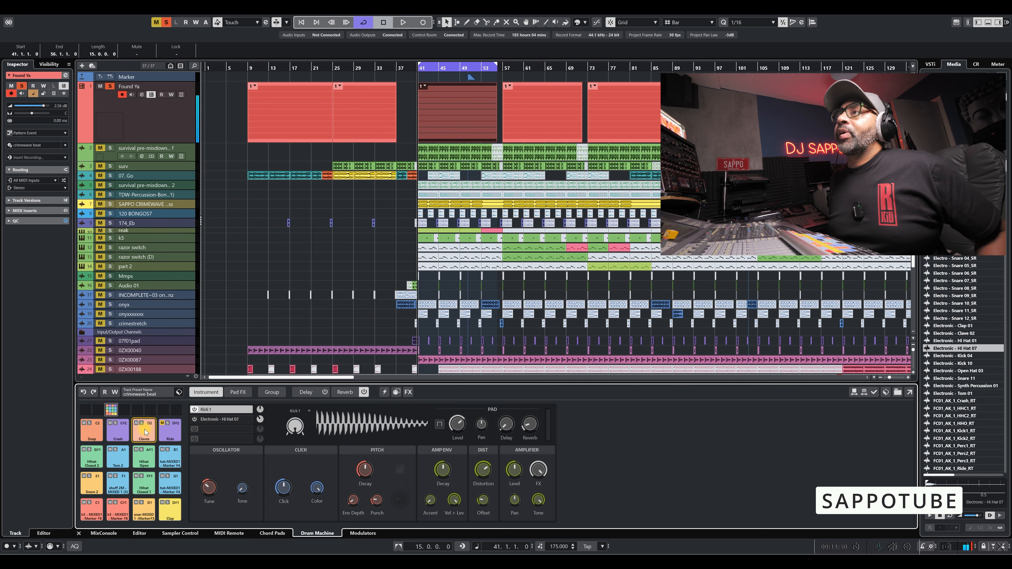
Copy the Claves pad and paste it onto the E2 pad in the next, empty pad bank.
right_click(144, 429)
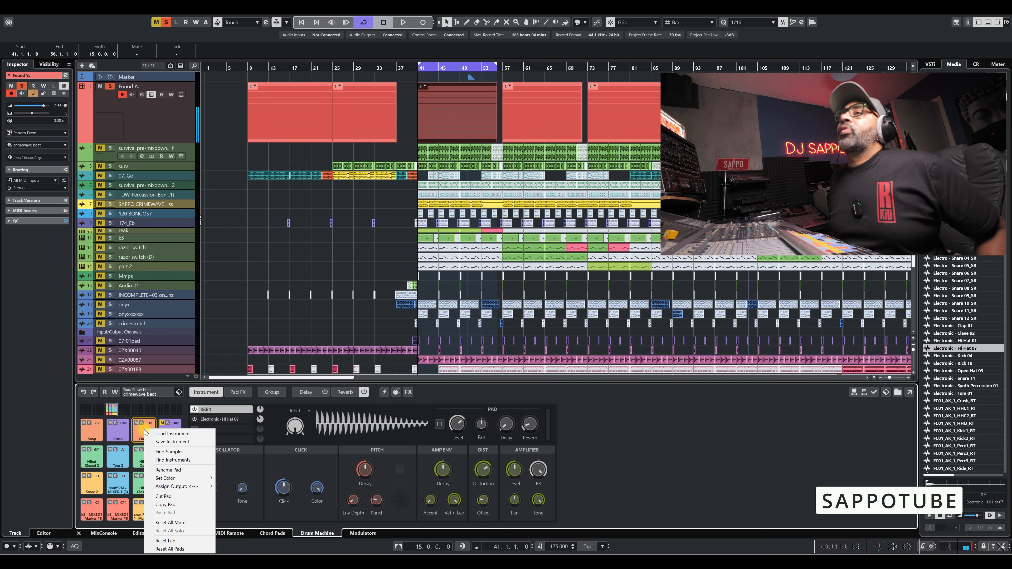
left_click(176, 506)
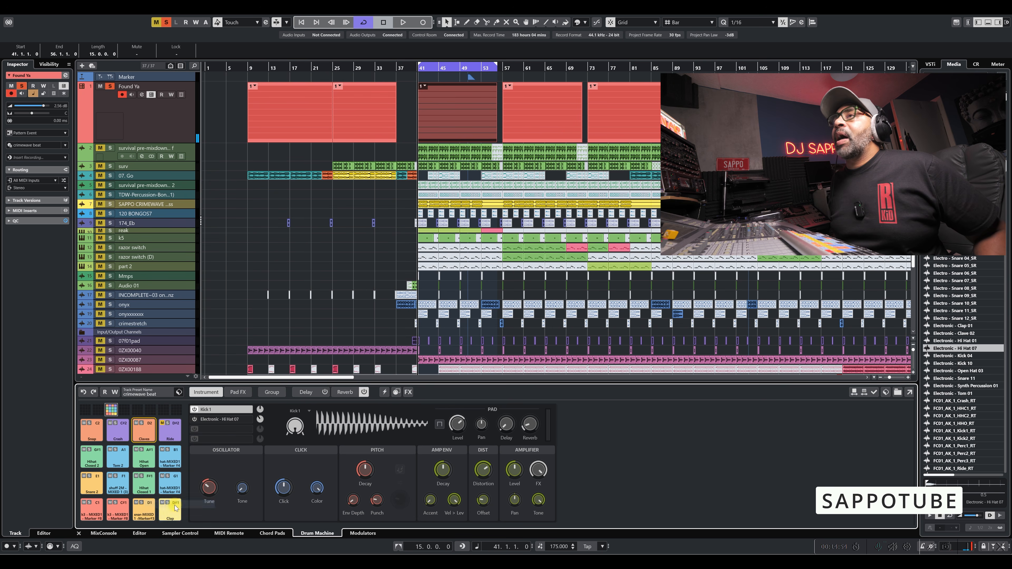
left_click(124, 410)
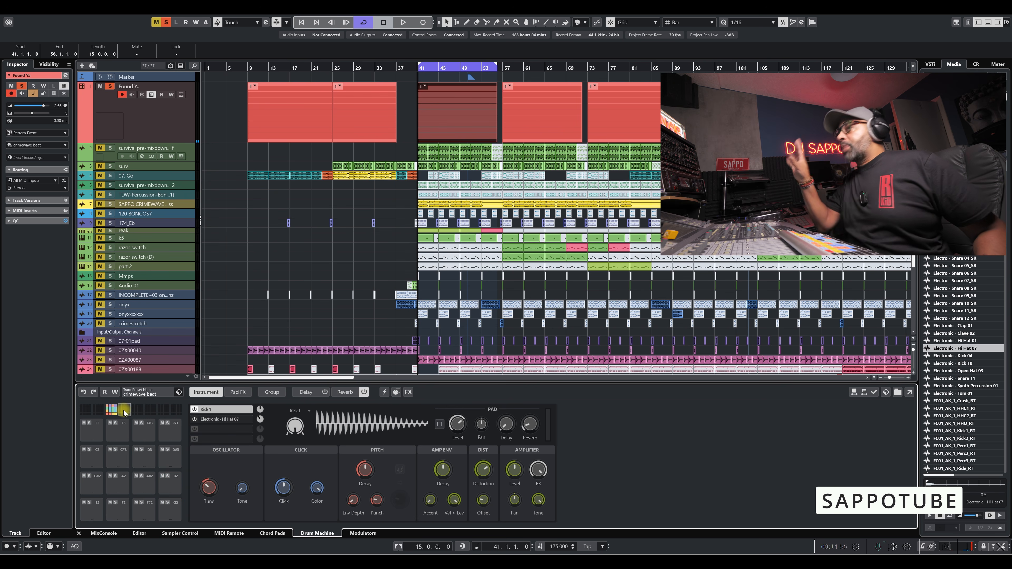
right_click(95, 507)
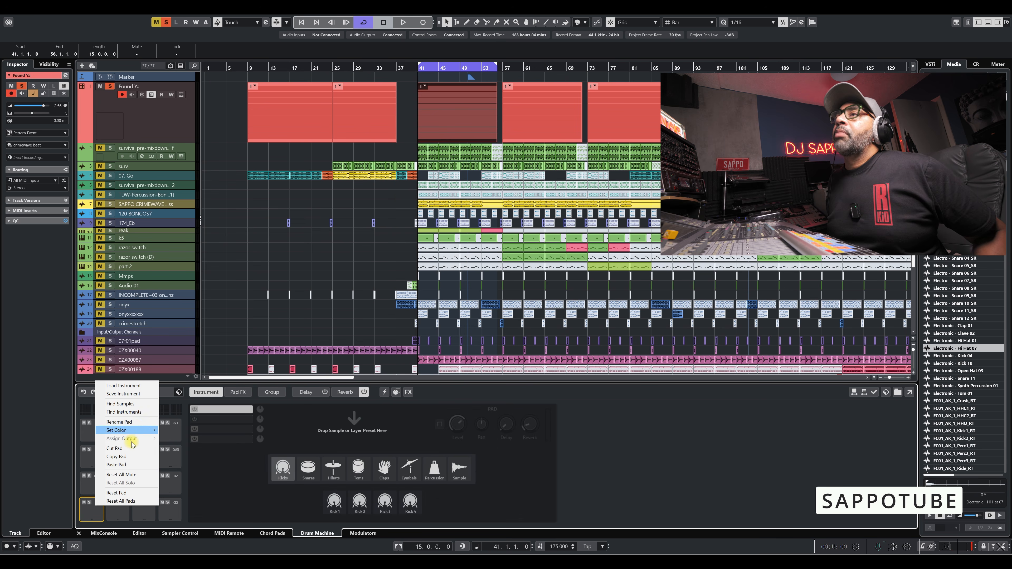
left_click(130, 464)
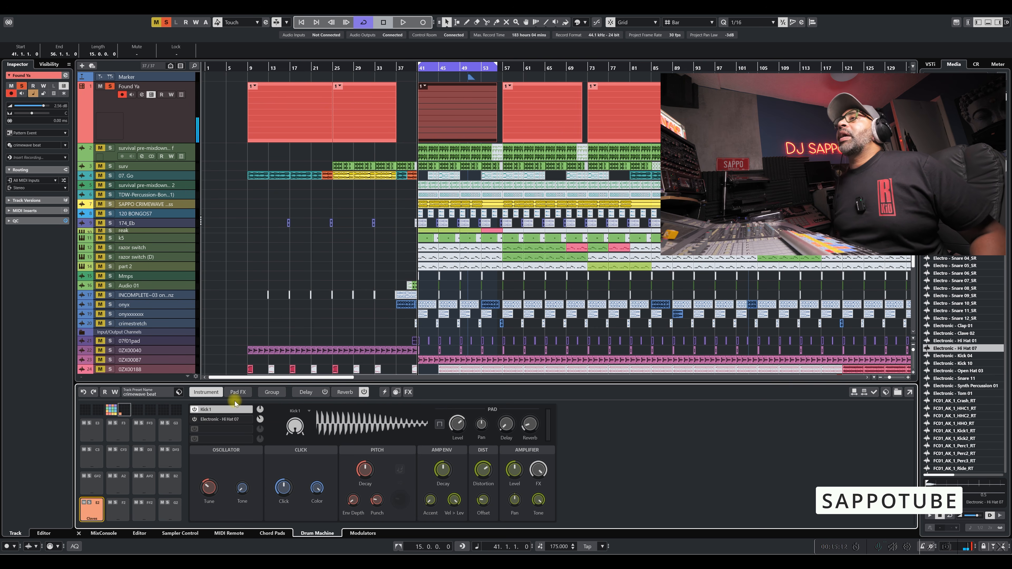
Enable the Bit Crusher in the copied Claves pad's Pad FX, adjust its settings, and check its preset list.
left_click(237, 392)
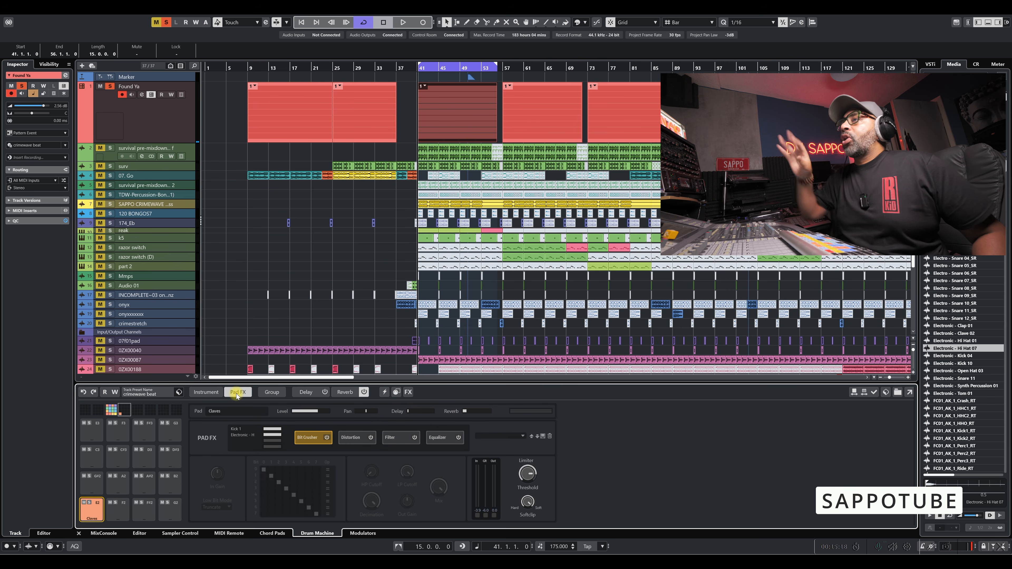
left_click(327, 438)
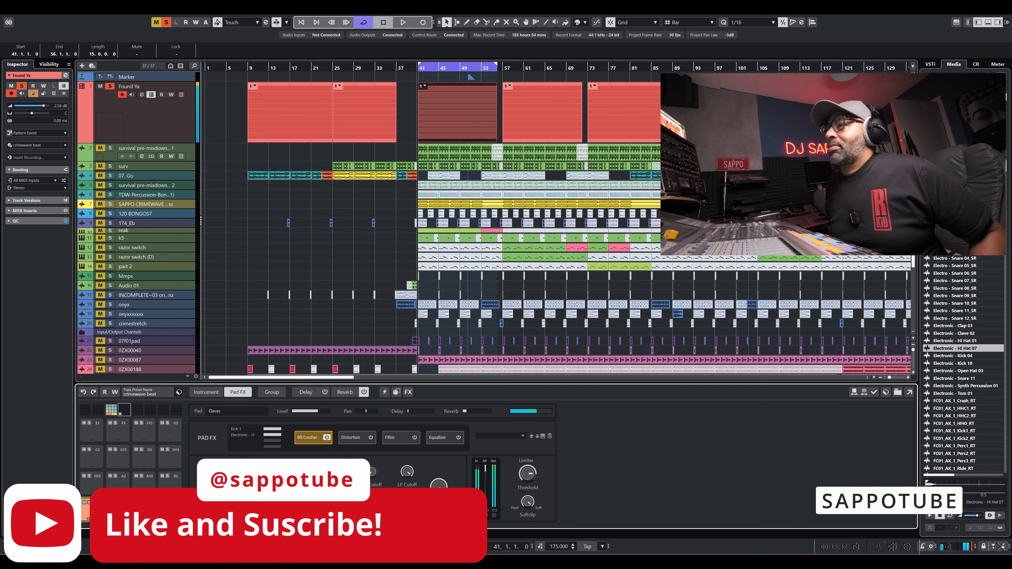
left_click_drag(366, 550, 375, 504)
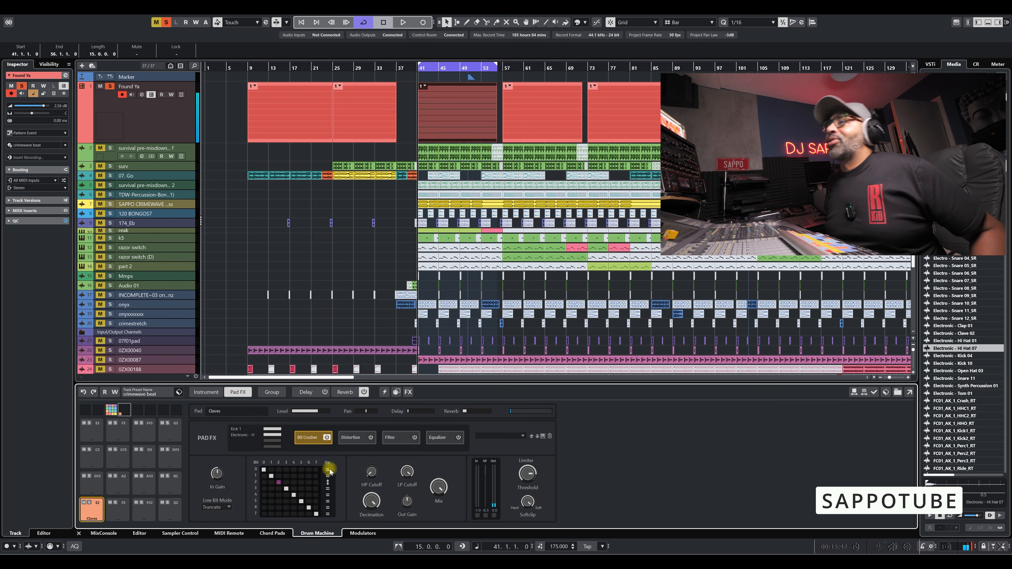
mouse_move(309, 439)
left_mouse_down()
mouse_move(399, 437)
mouse_move(294, 433)
left_mouse_up()
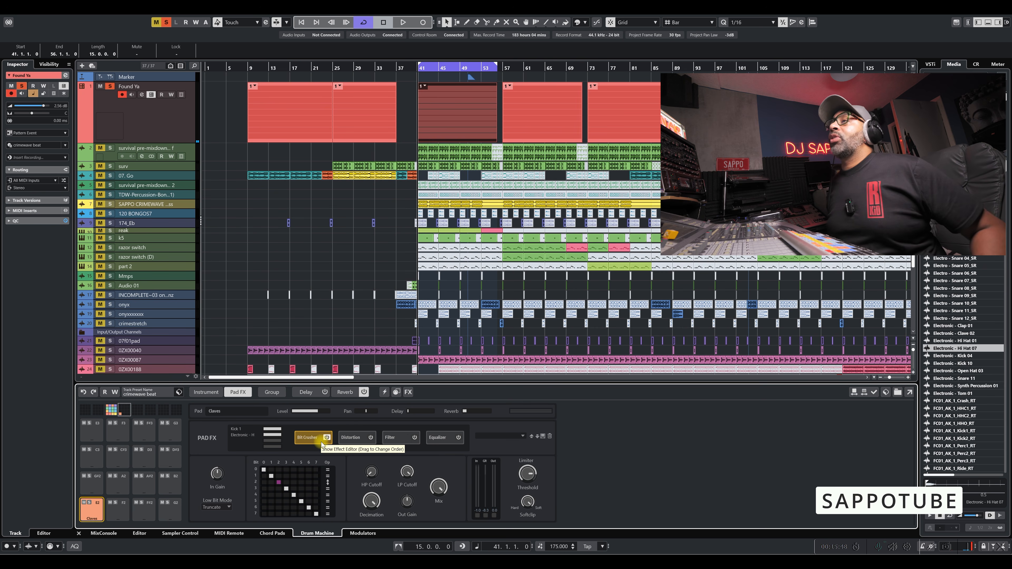
left_click(514, 439)
left_click(508, 444)
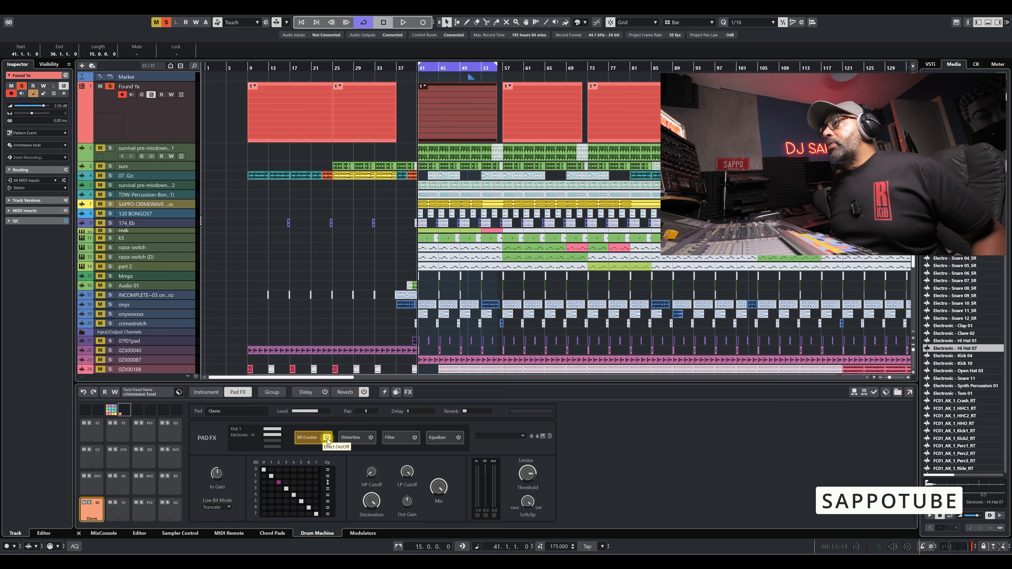
Enable Distortion in the Claves pad's Pad FX with its Drive at 62, and switch off the Bit Crusher.
left_click(356, 438)
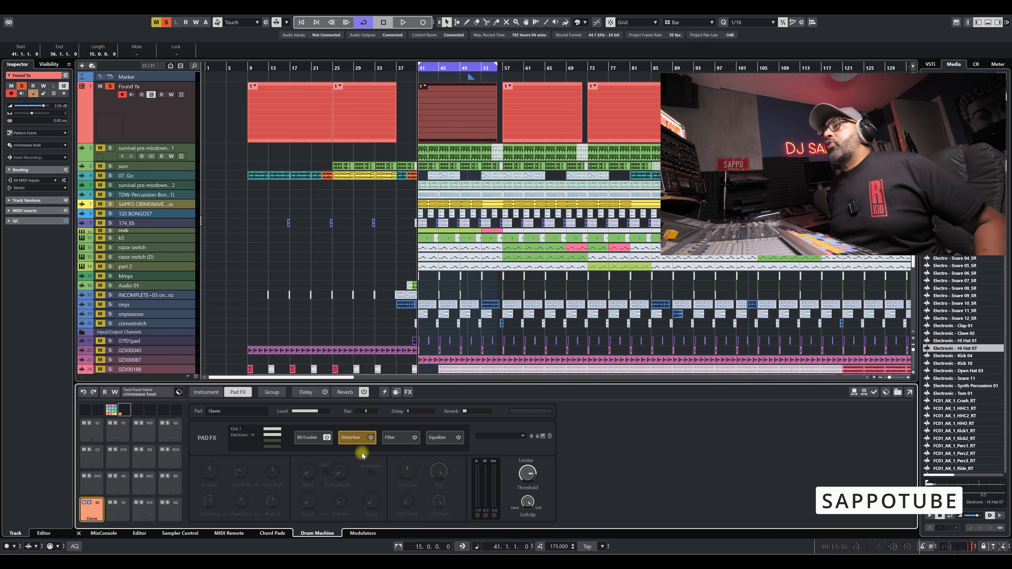
left_click(371, 438)
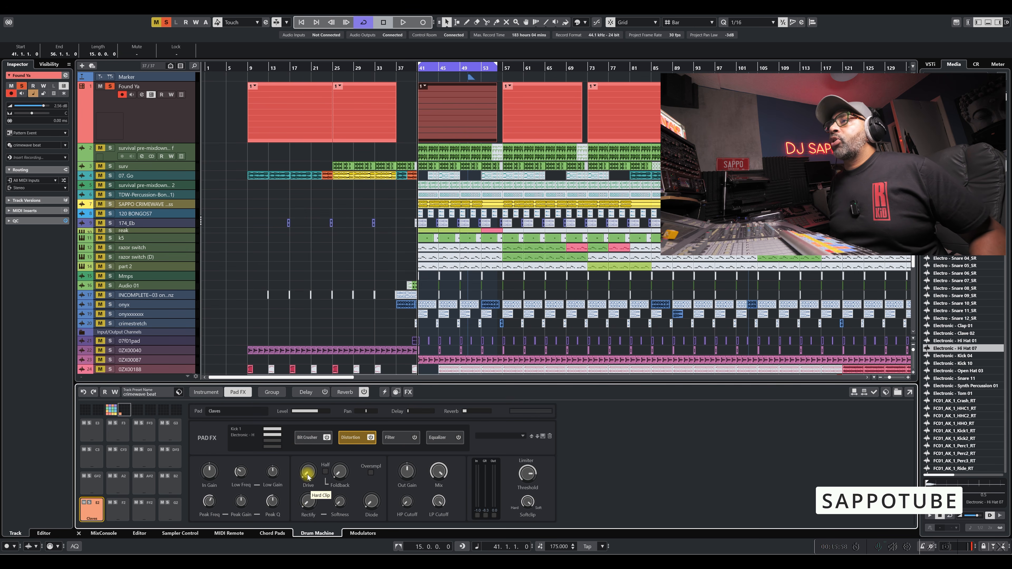
left_click_drag(308, 478, 314, 435)
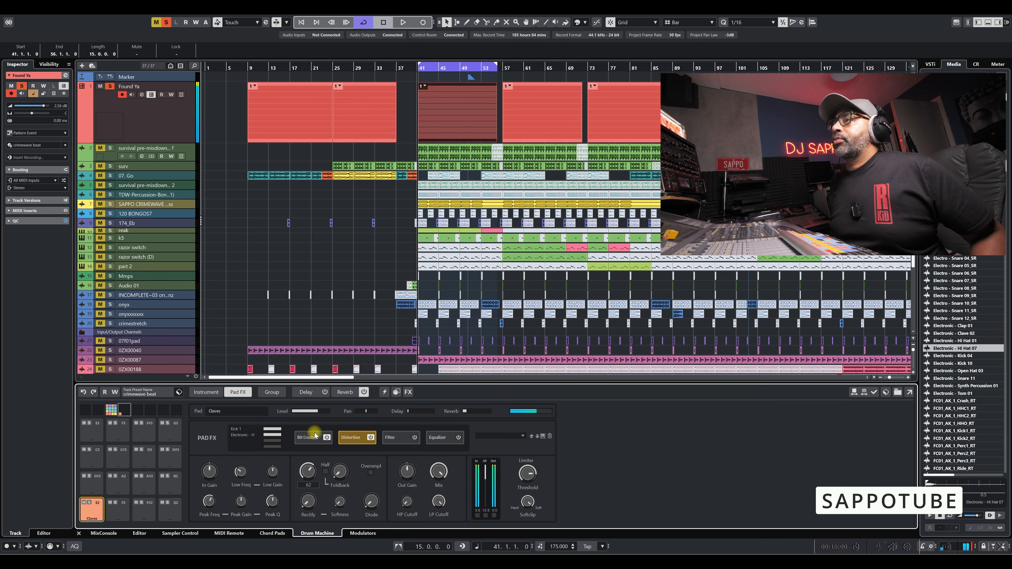
left_click(327, 439)
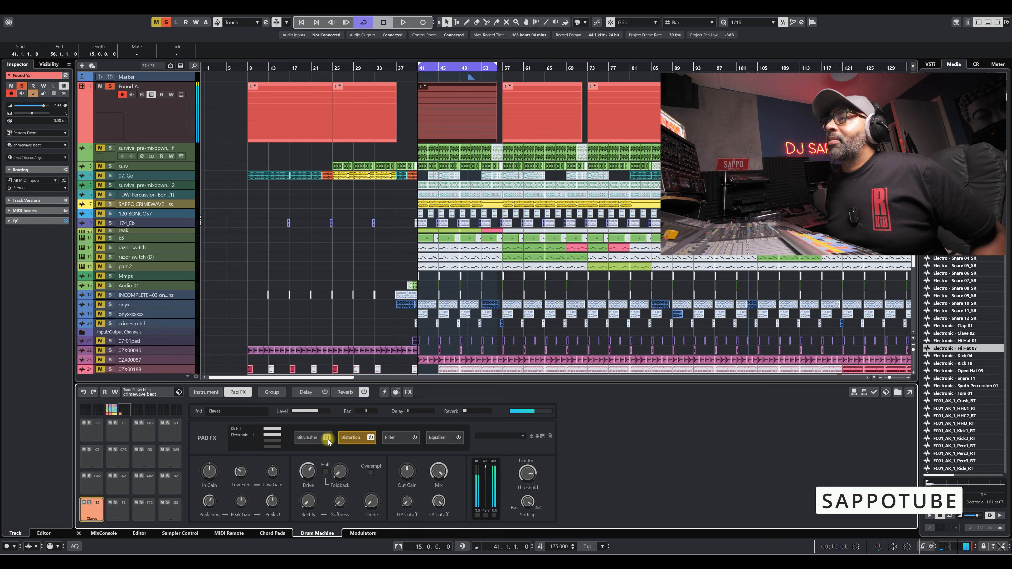
Reset the Distortion Drive and raise it again to 77, and adjust the Rectify amount.
left_click(308, 473, "ctrl")
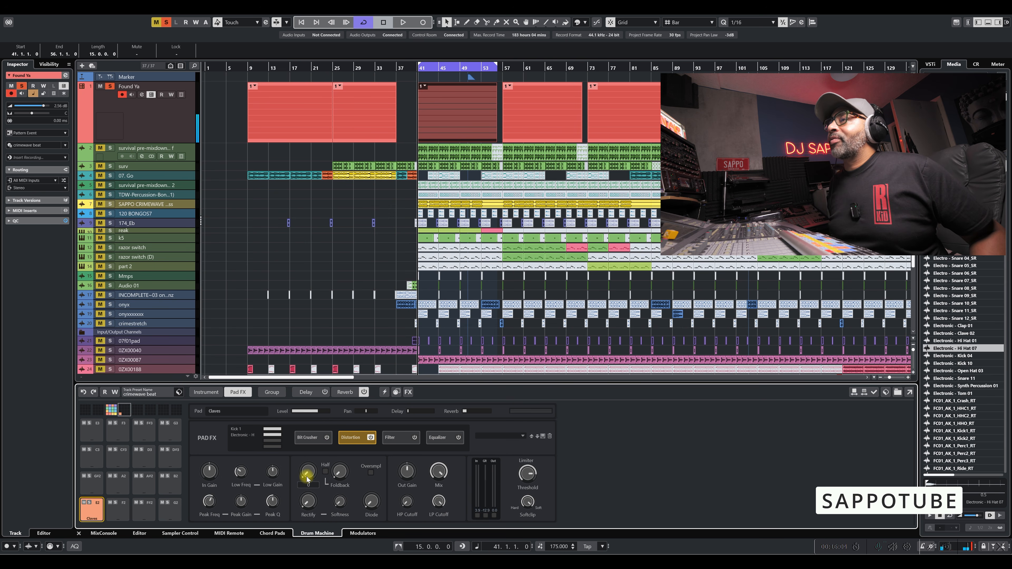
left_click_drag(307, 477, 322, 425)
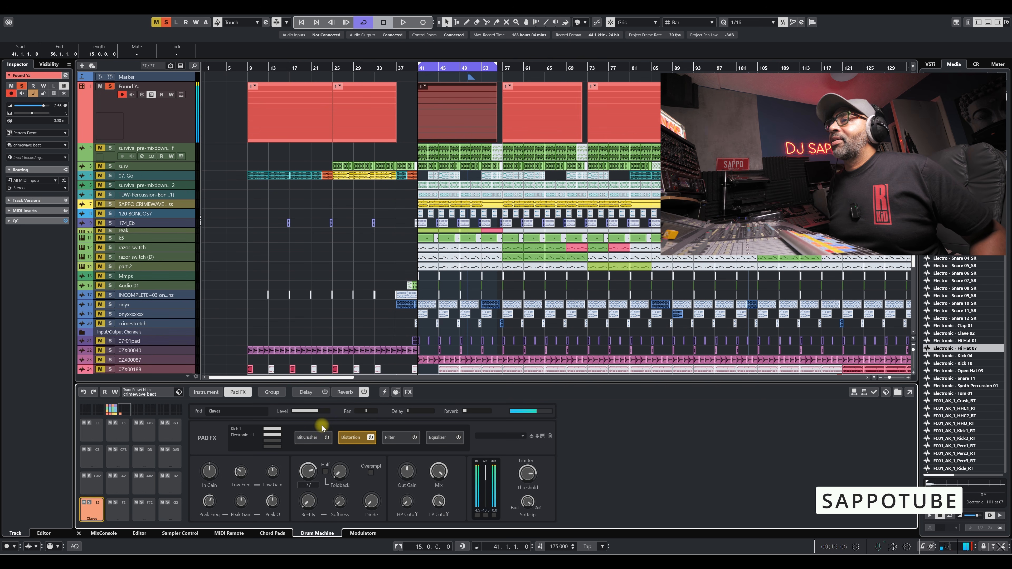
mouse_move(308, 501)
left_mouse_down()
mouse_move(318, 454)
mouse_move(312, 504)
left_mouse_up()
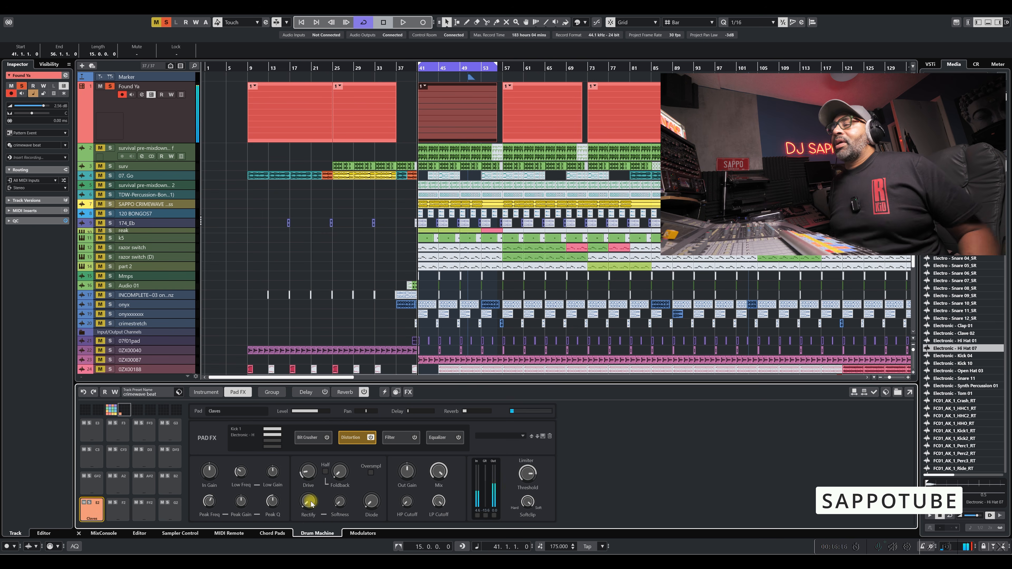
Enable the Claves pad's Filter to examine its available filter shapes, and switch the Filter off.
left_click(396, 438)
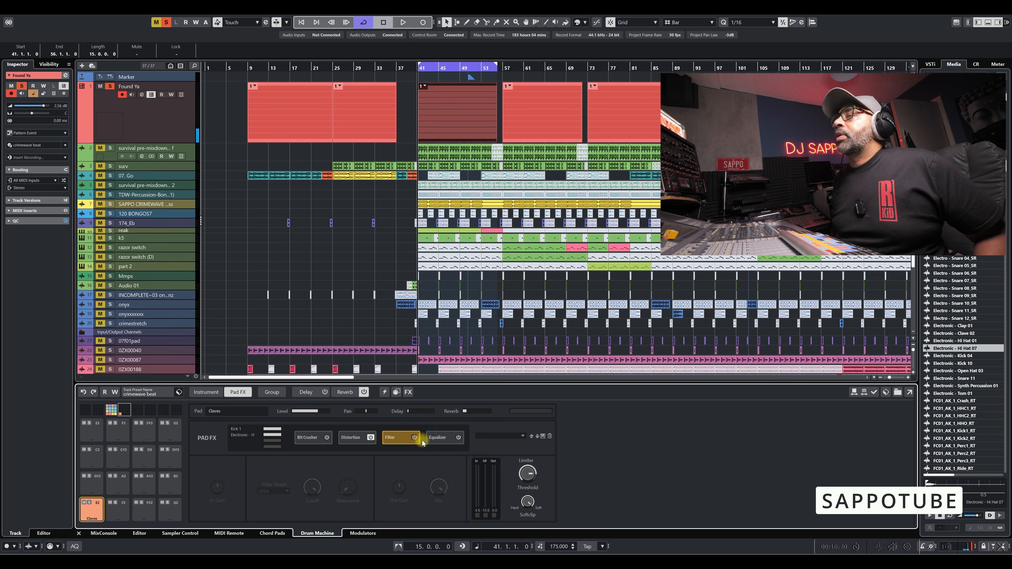
left_click(288, 492)
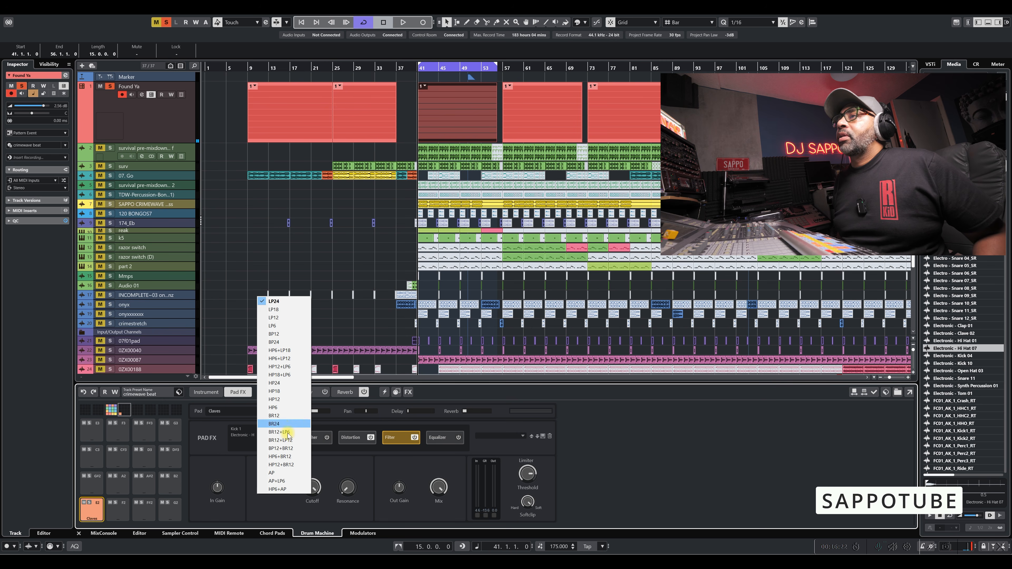
left_click(358, 465)
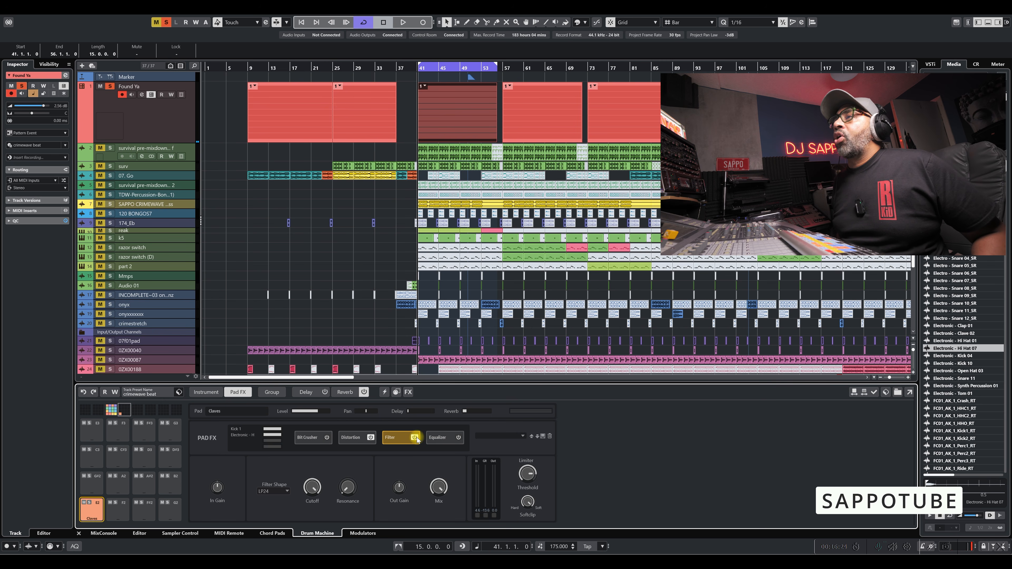
left_click(416, 437)
Enable the Claves pad's Equalizer, cut band 3, compare with the Equalizer bypassed, and bring the band back close to flat.
left_click(440, 437)
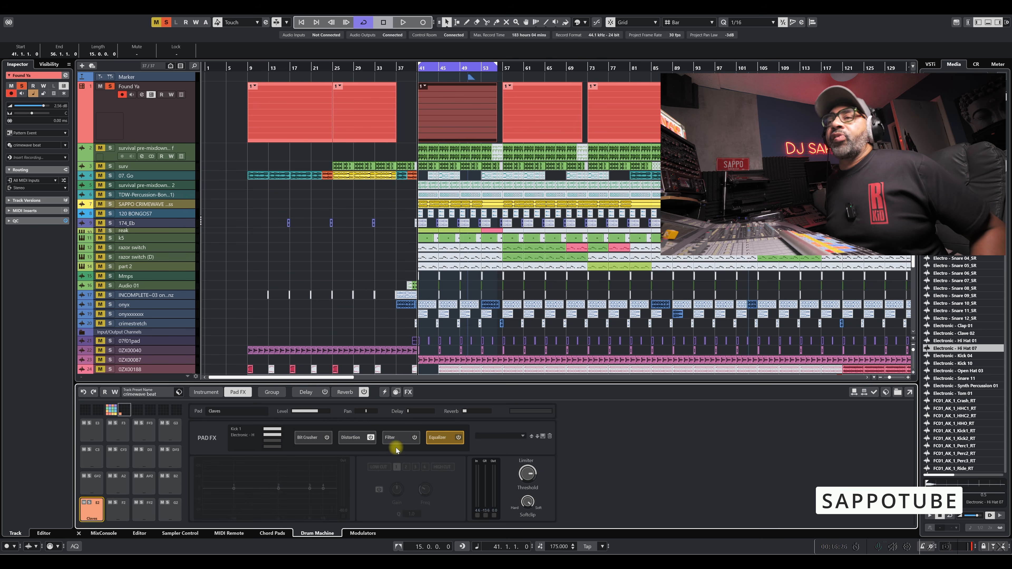
left_click(462, 437)
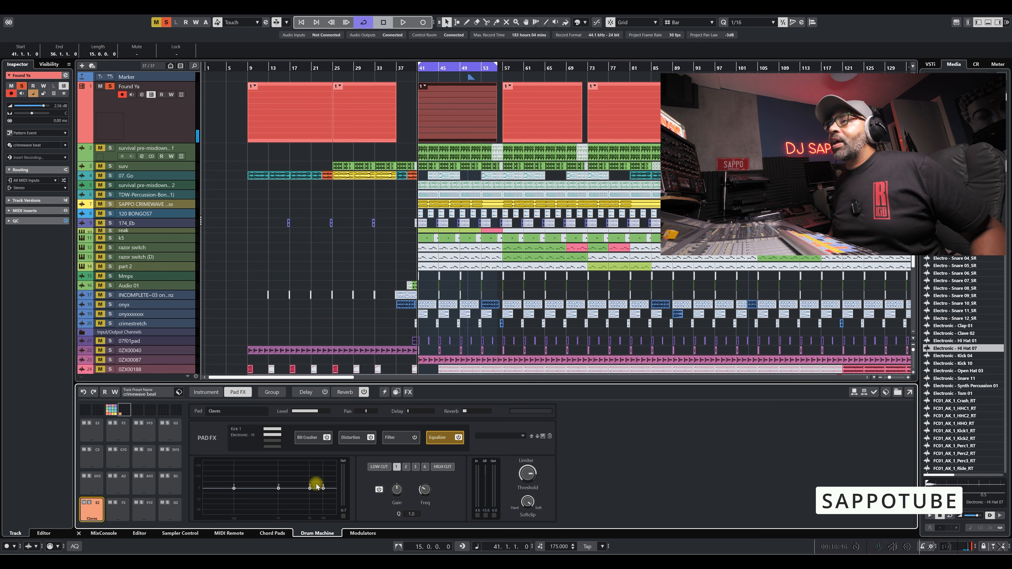
mouse_move(311, 487)
left_mouse_down()
mouse_move(314, 505)
mouse_move(318, 489)
left_mouse_up()
left_click(327, 437)
left_click(459, 437)
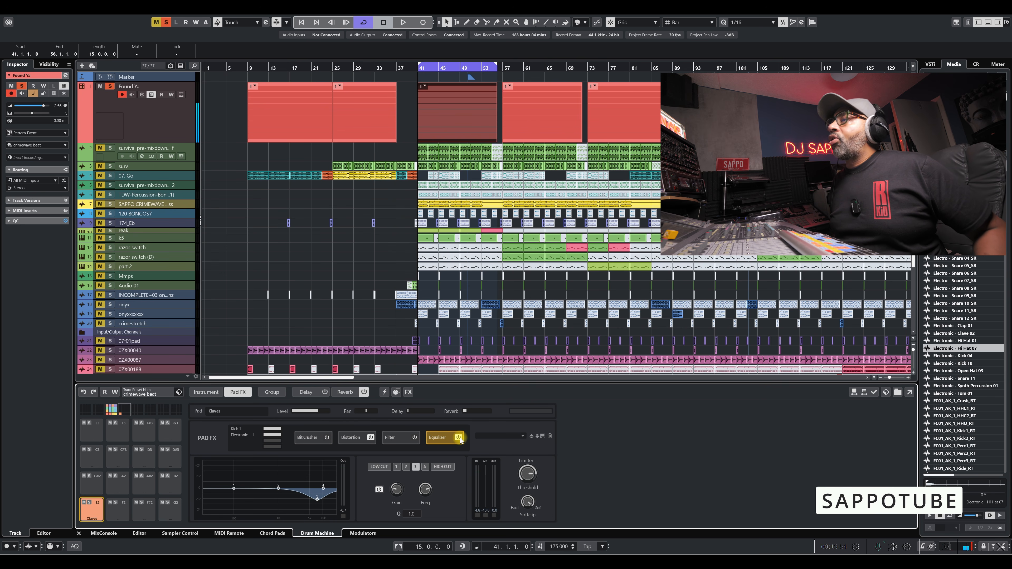
left_click(458, 437)
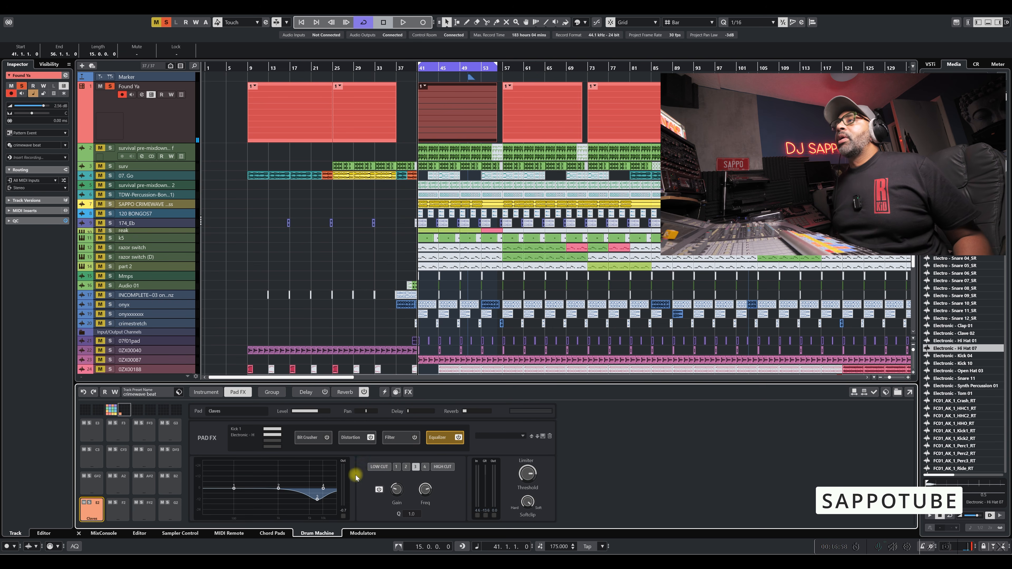
left_click_drag(317, 499, 316, 492)
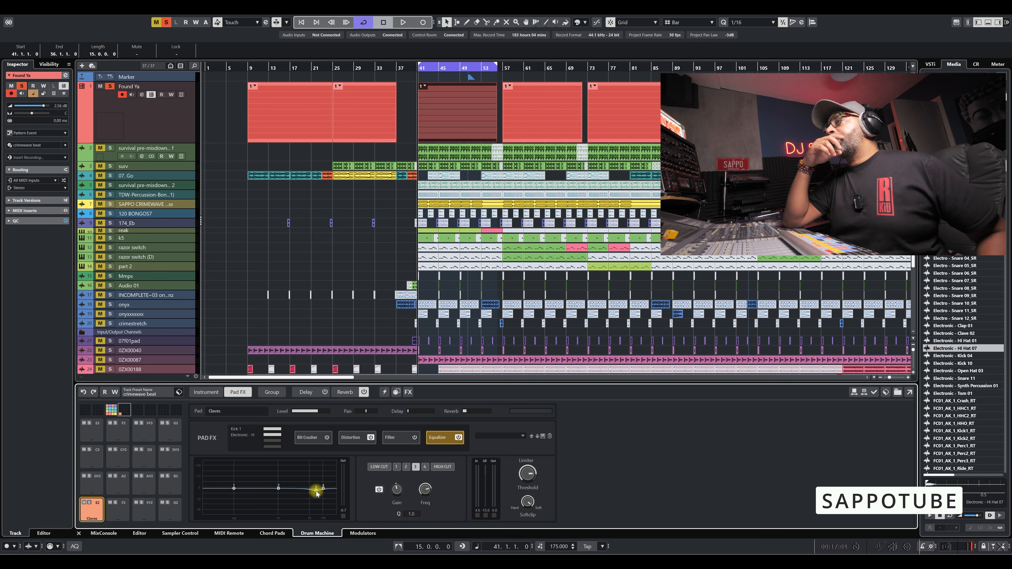
Set the Claves pad's Limiter Threshold to -3.1 dB, and lower the Threshold of the Snare 2 pad in the main pad bank.
mouse_move(530, 478)
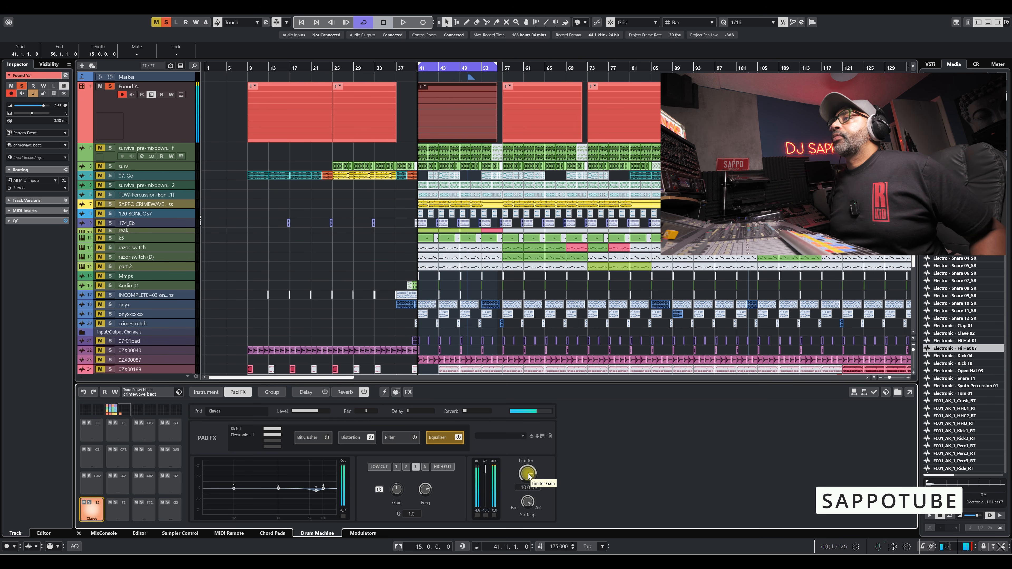
mouse_move(529, 477)
left_mouse_down()
mouse_move(526, 514)
mouse_move(531, 470)
left_mouse_up()
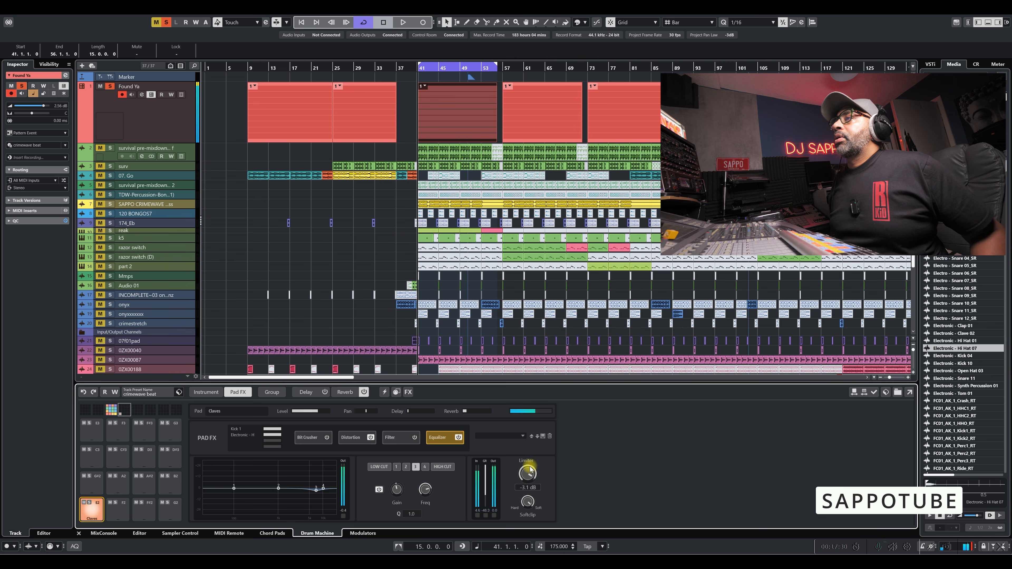
left_click(113, 412)
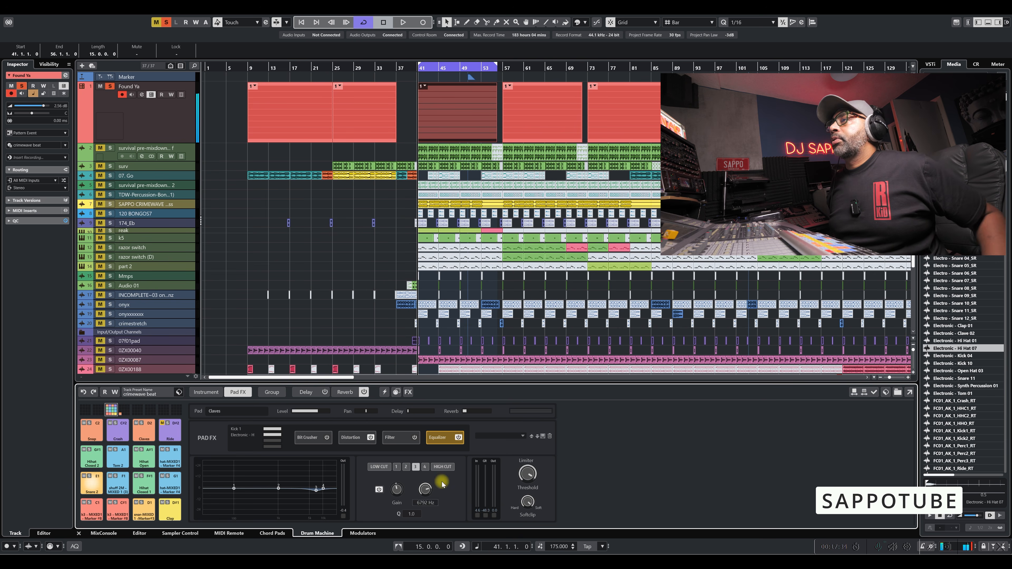
left_click(91, 484)
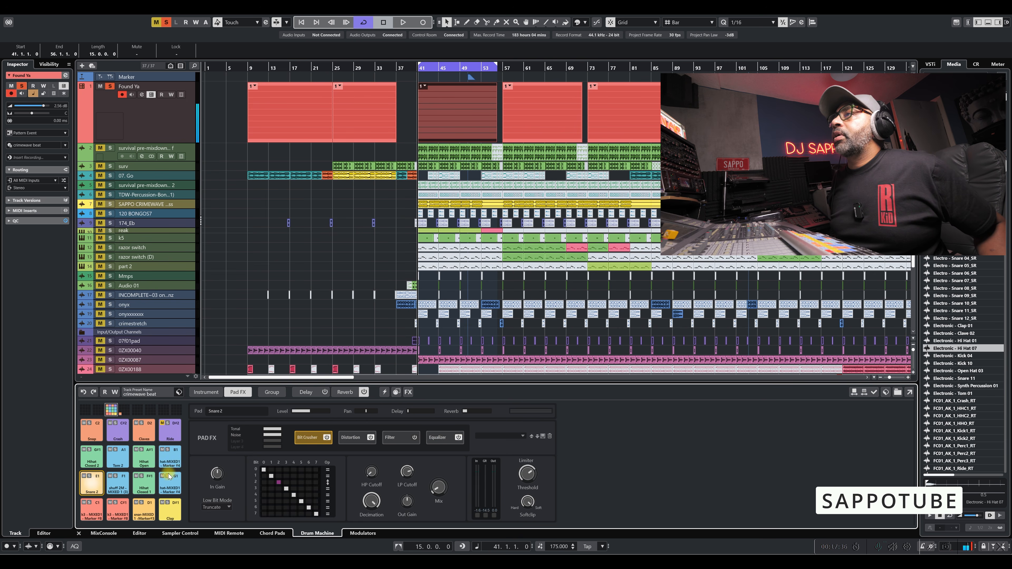
mouse_move(529, 474)
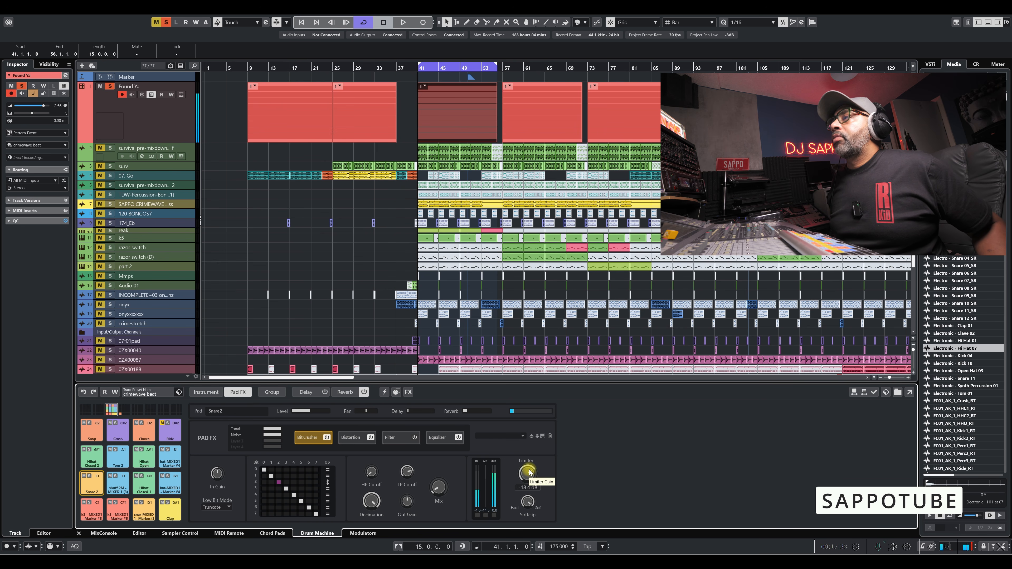
left_click_drag(530, 474, 512, 510)
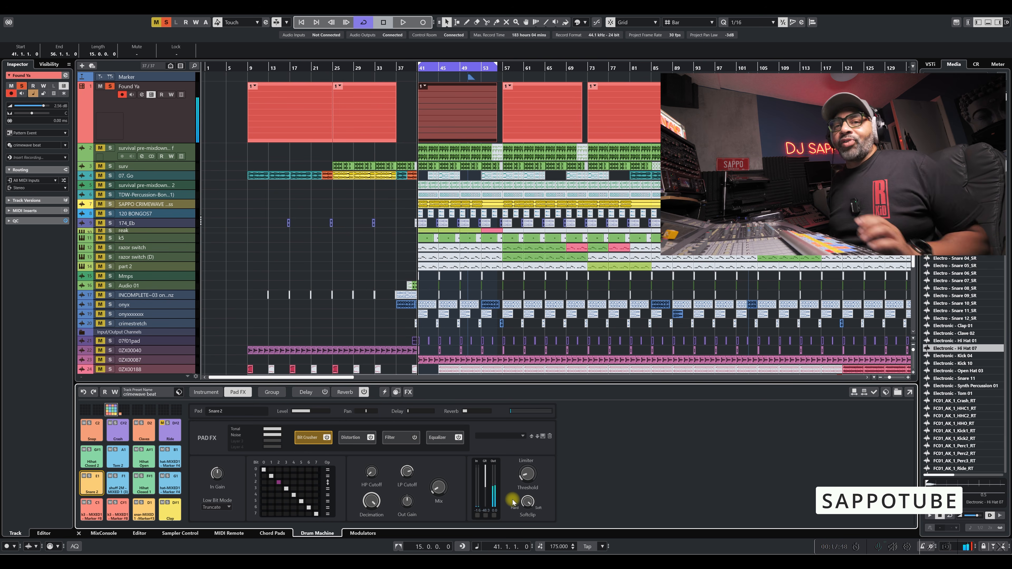
Play the track to hear the limited Snare 2, stop it, and raise the pad's Limiter Threshold.
key("space")
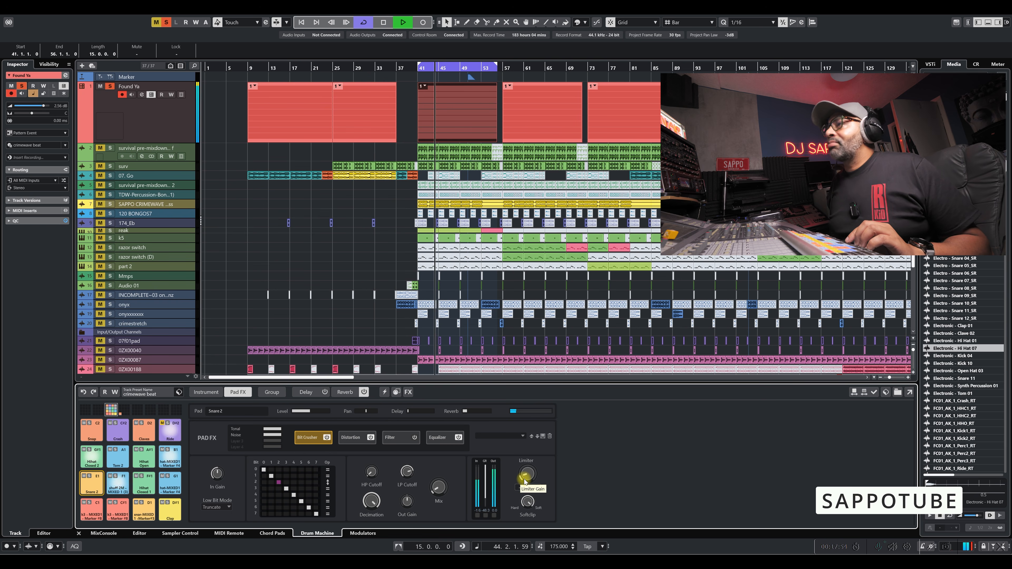
key("space")
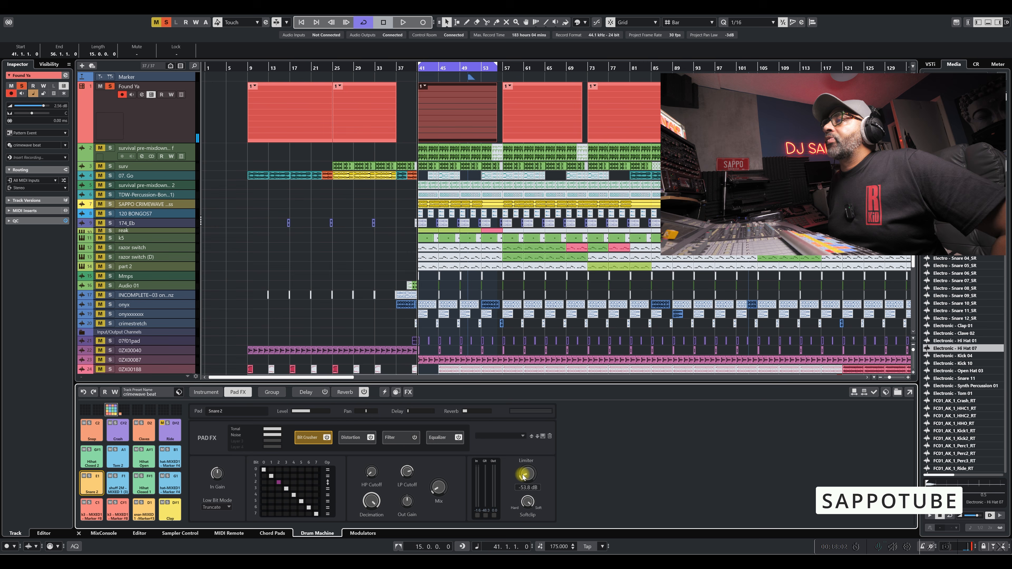
left_click_drag(533, 447, 534, 445)
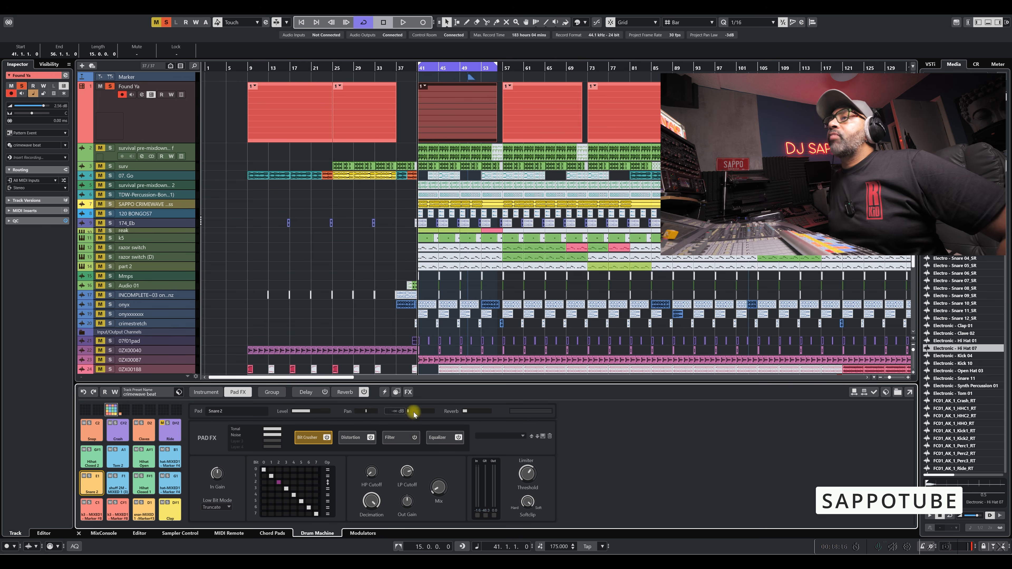
Audition the Snare 2 pad and adjust its Reverb send level.
left_click(90, 490)
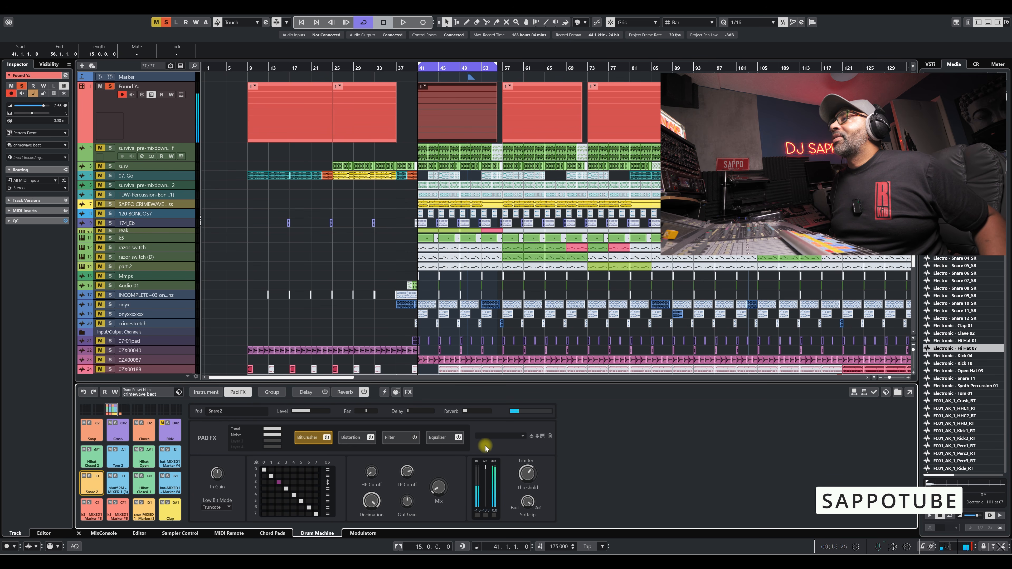
mouse_move(465, 411)
left_mouse_down()
mouse_move(491, 412)
mouse_move(470, 415)
left_mouse_up()
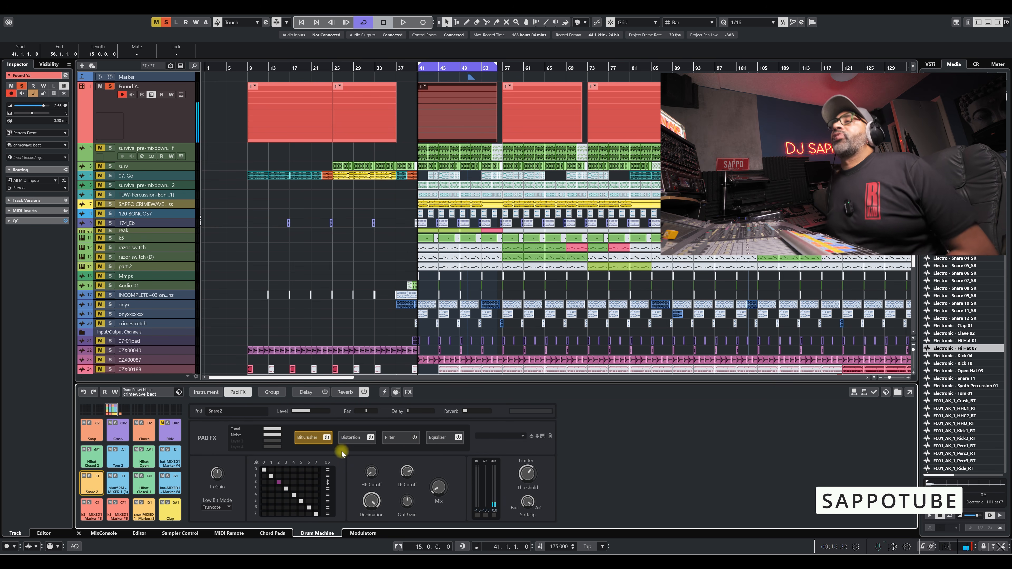
Examine the Group overview of both pad banks, auditioning the copied Claves pad on E2.
left_click(268, 393)
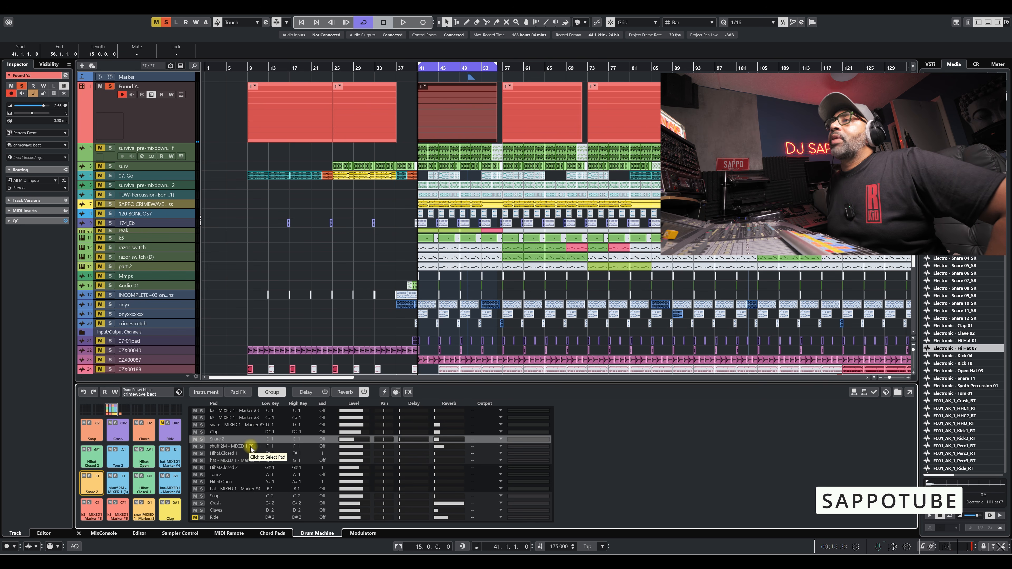
left_click(129, 411)
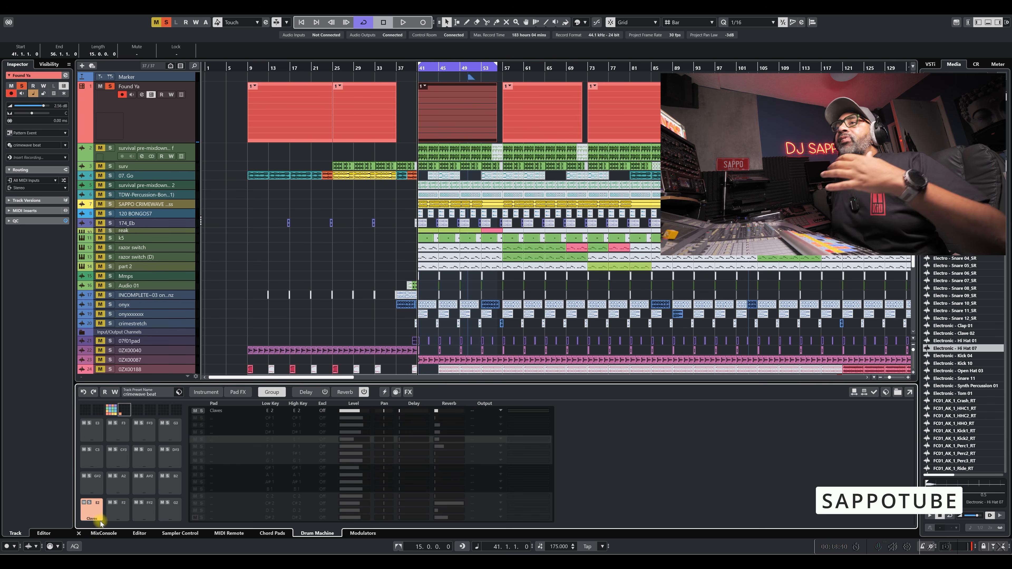
left_click(96, 515)
left_click(97, 515)
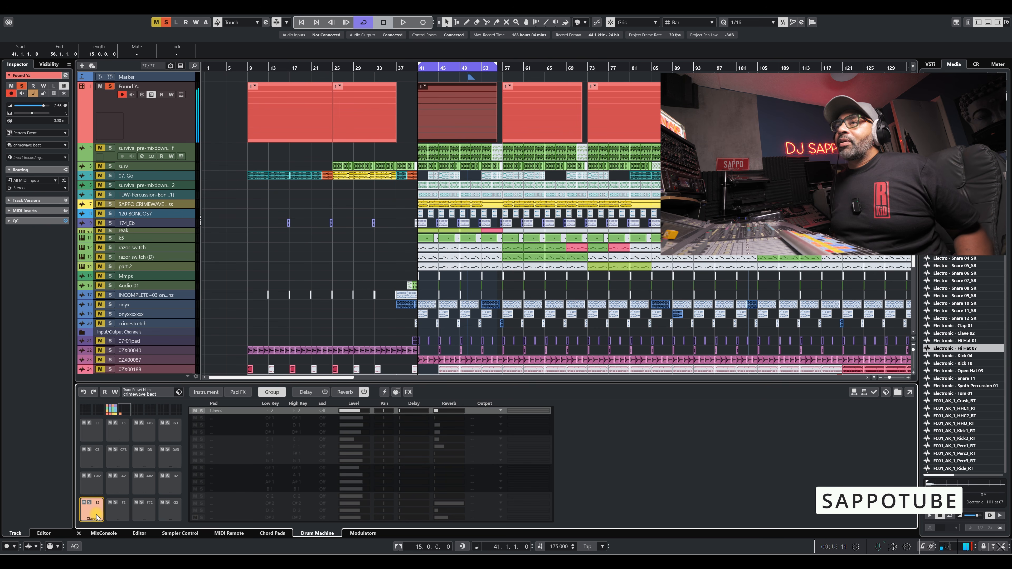
left_click(97, 516)
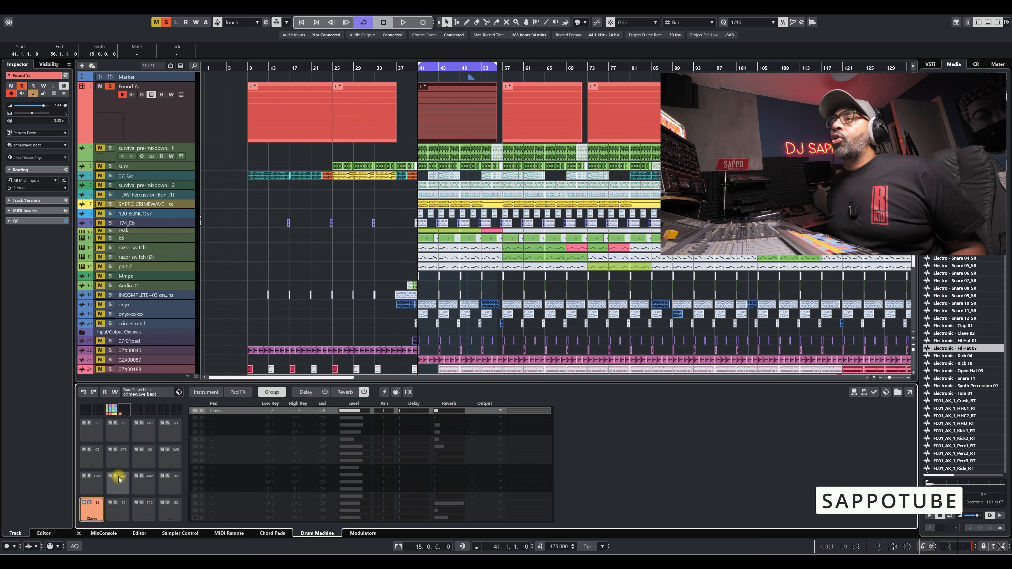
left_click(90, 509)
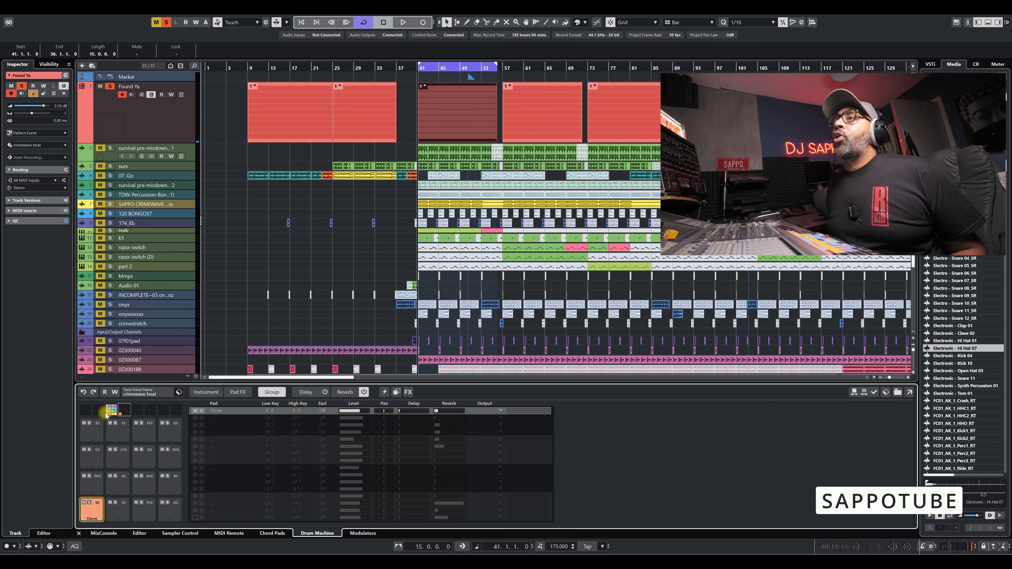
left_click(112, 411)
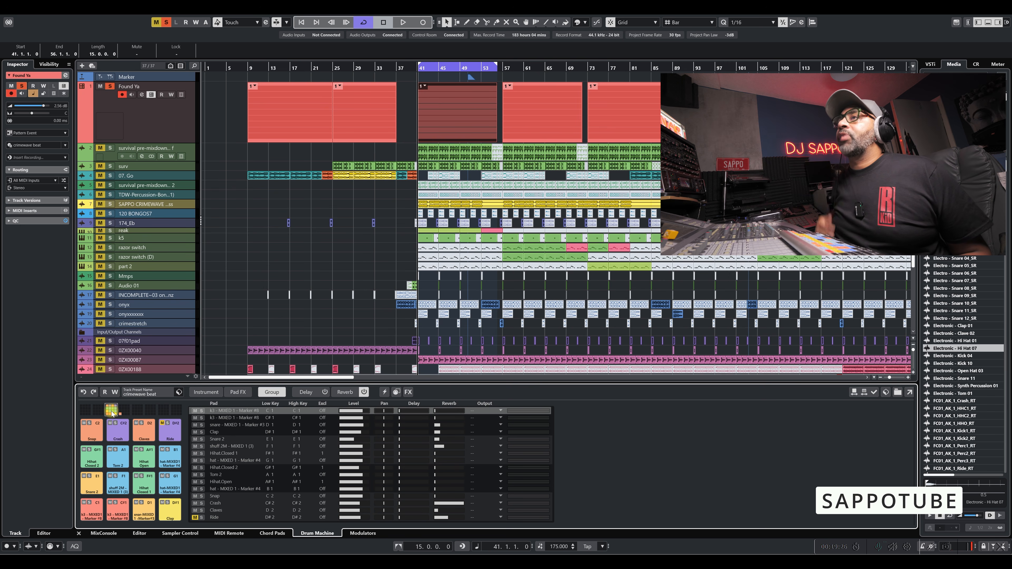
left_click(168, 437)
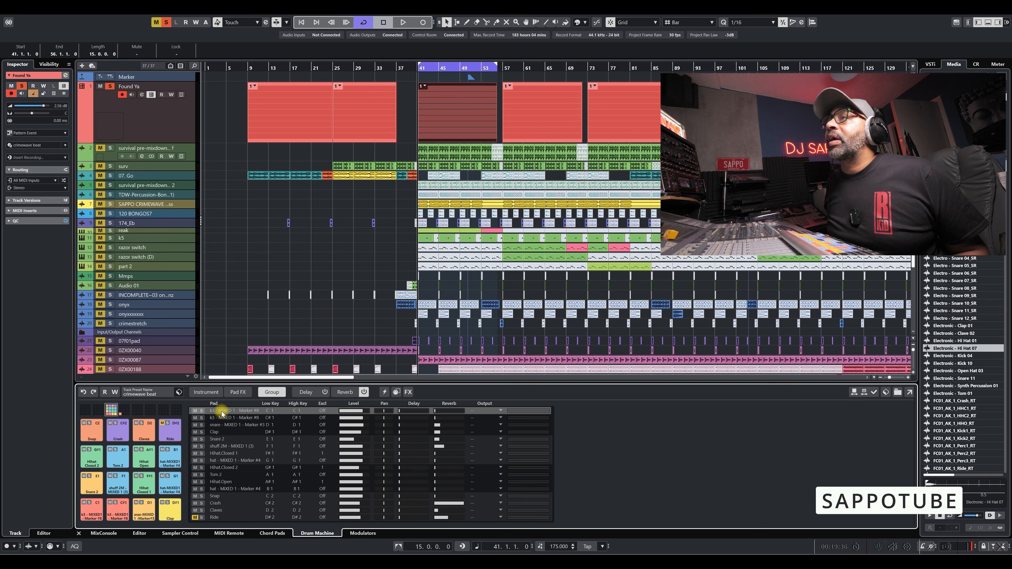
Extend the key range of the copied Claves pad by raising its High Key so it fills the following pads.
left_click(124, 411)
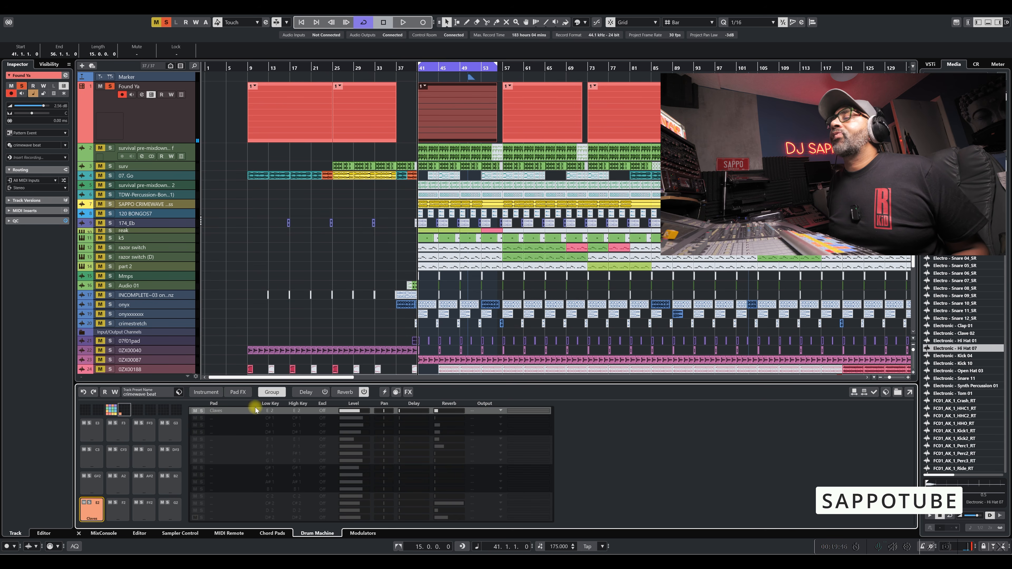
scroll(299, 410, "up", 3)
left_click_drag(298, 410, 306, 367)
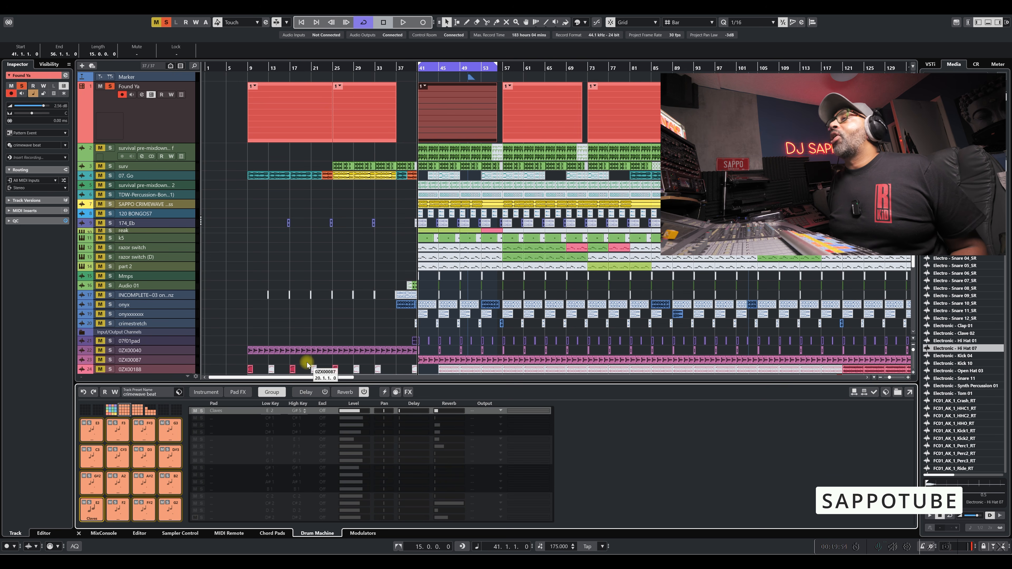
Turn on pitch Glide for the Kick 1 layer of the copied Claves pad on E2.
left_click_drag(307, 365, 300, 394)
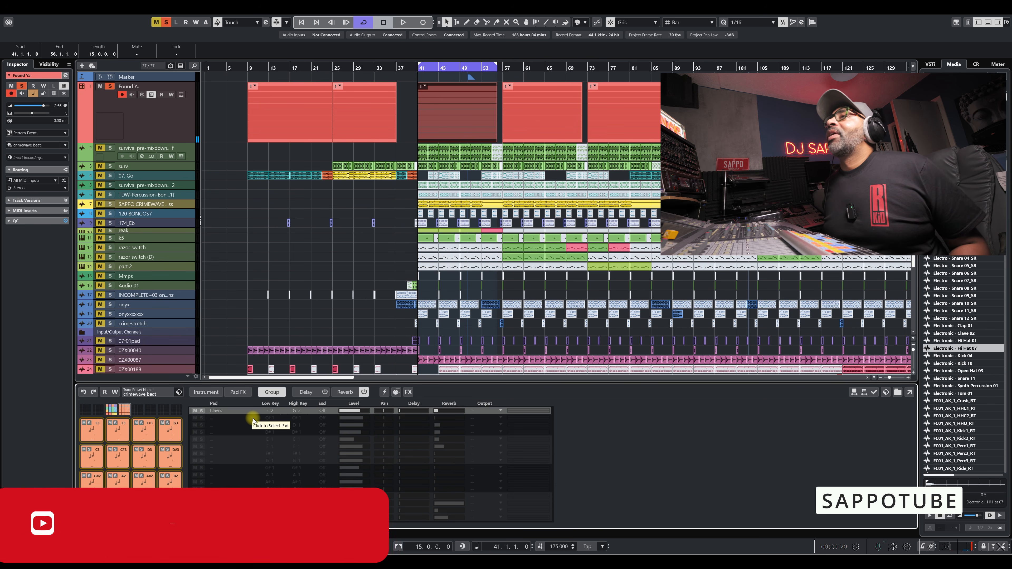
left_click(210, 392)
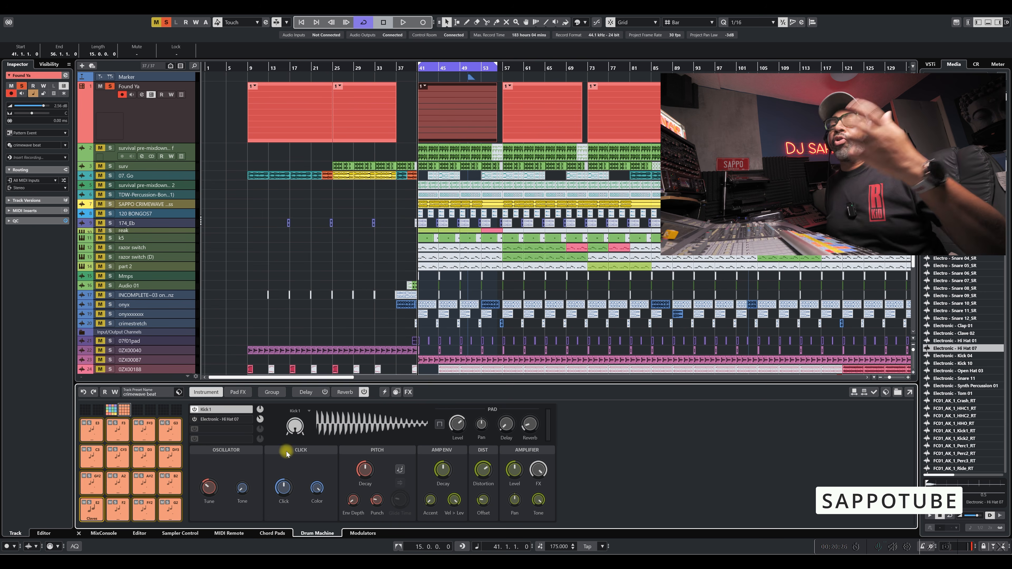
left_click(397, 472)
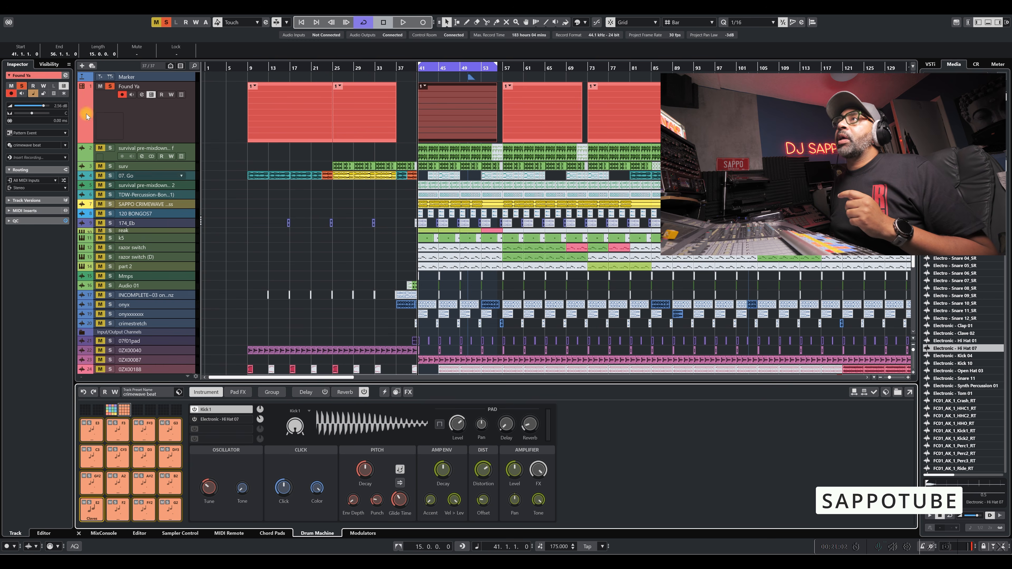
Look up the Save Track Preset command for the Found Ya track without saving a preset.
right_click(147, 115)
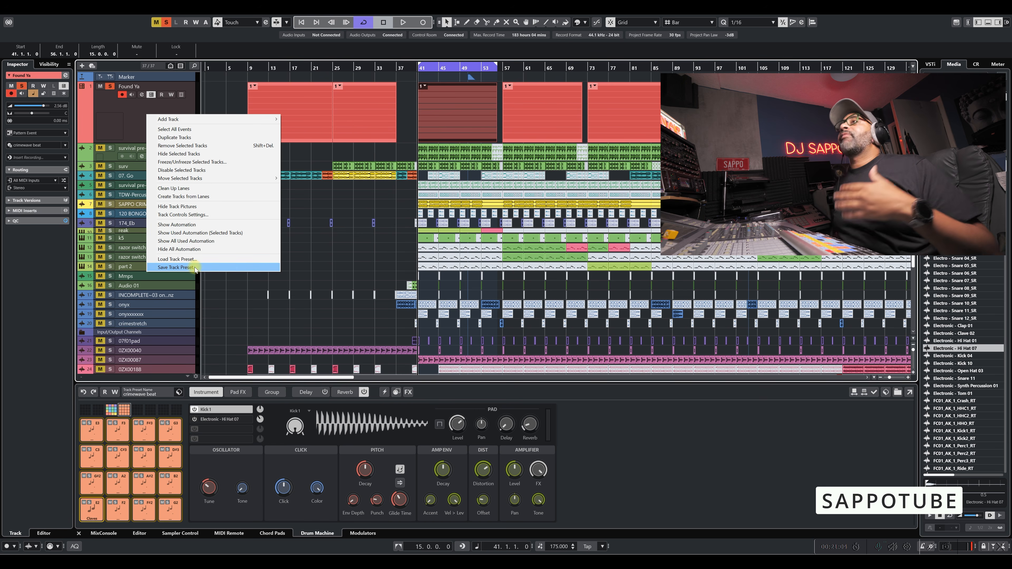
left_click(132, 115)
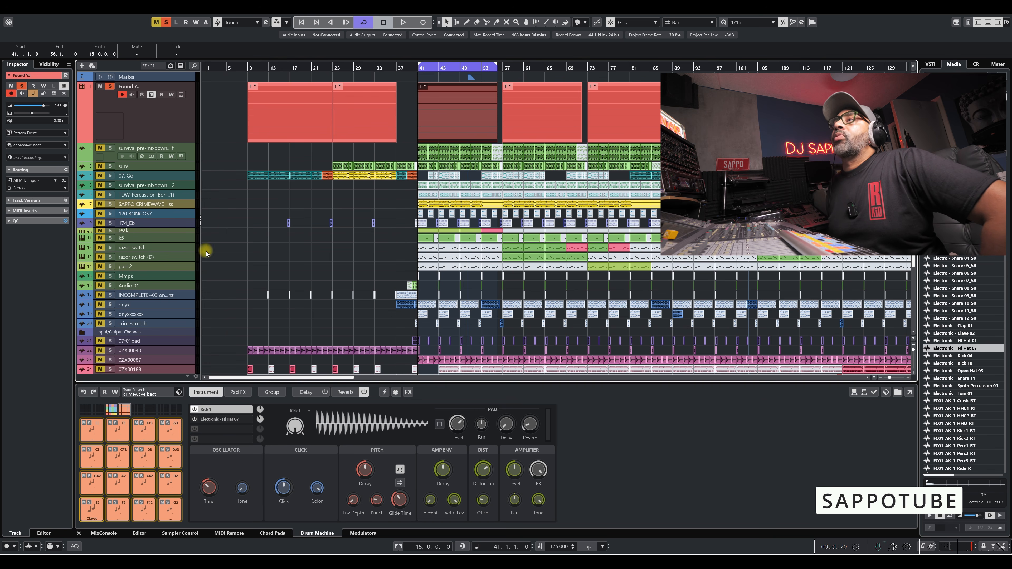
Show the first pad bank in the Group overview and inspect the output routing choices for its first pad.
left_click(272, 392)
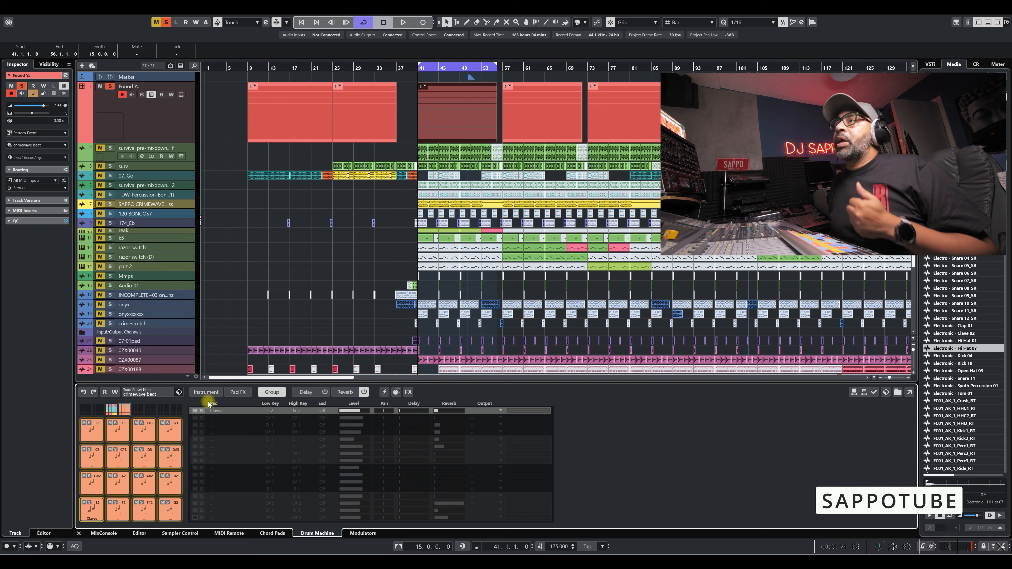
left_click(112, 411)
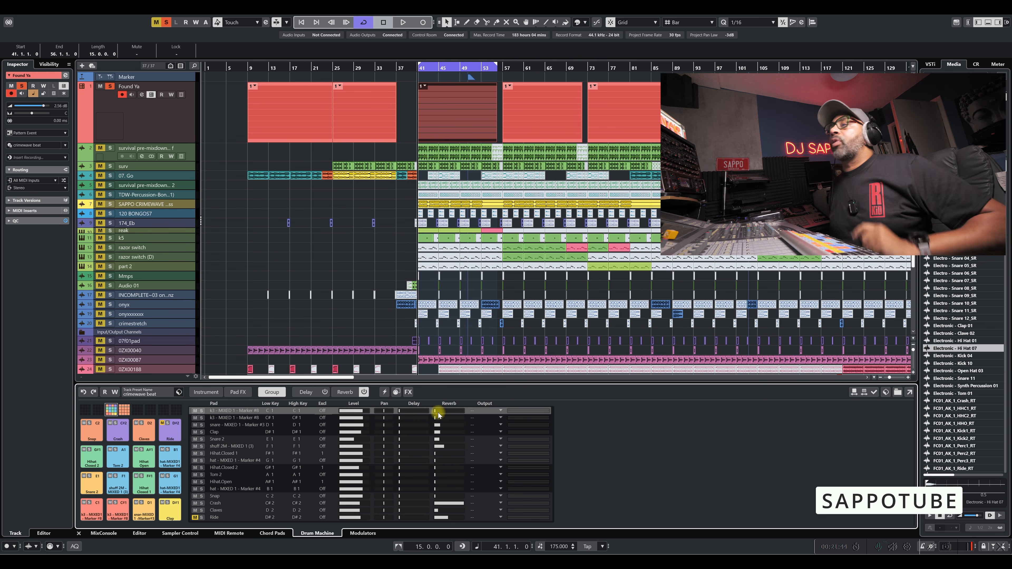
left_click(499, 411)
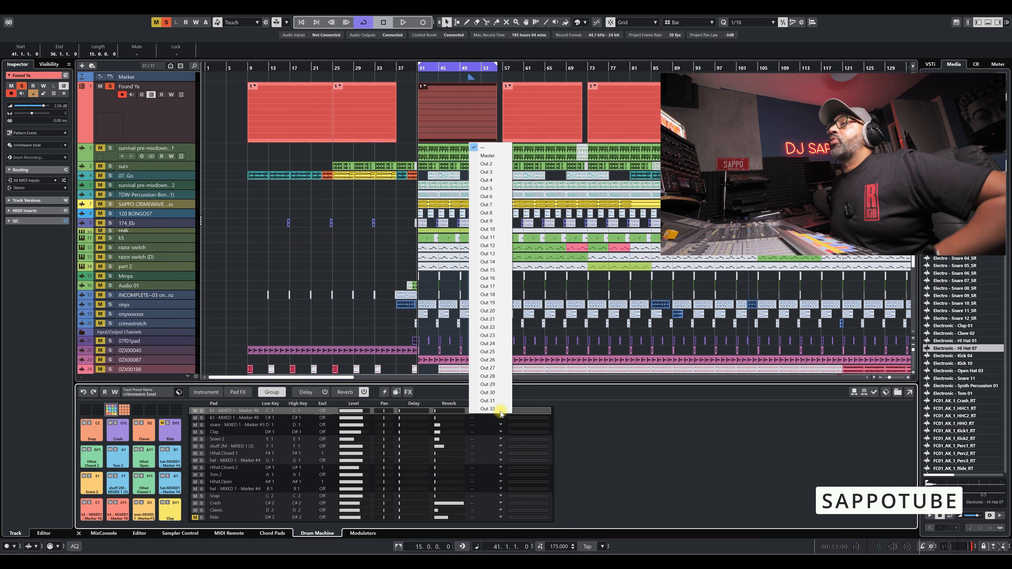
left_click(602, 434)
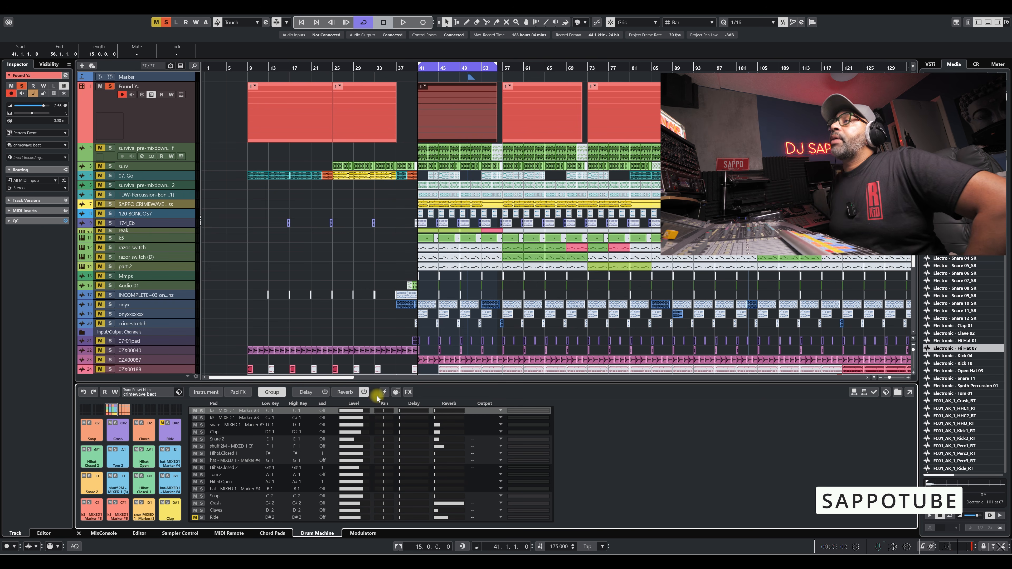
Enable MIDI Follow in the Drum Machine and display the Instrument settings of the pad being played.
left_click(396, 393)
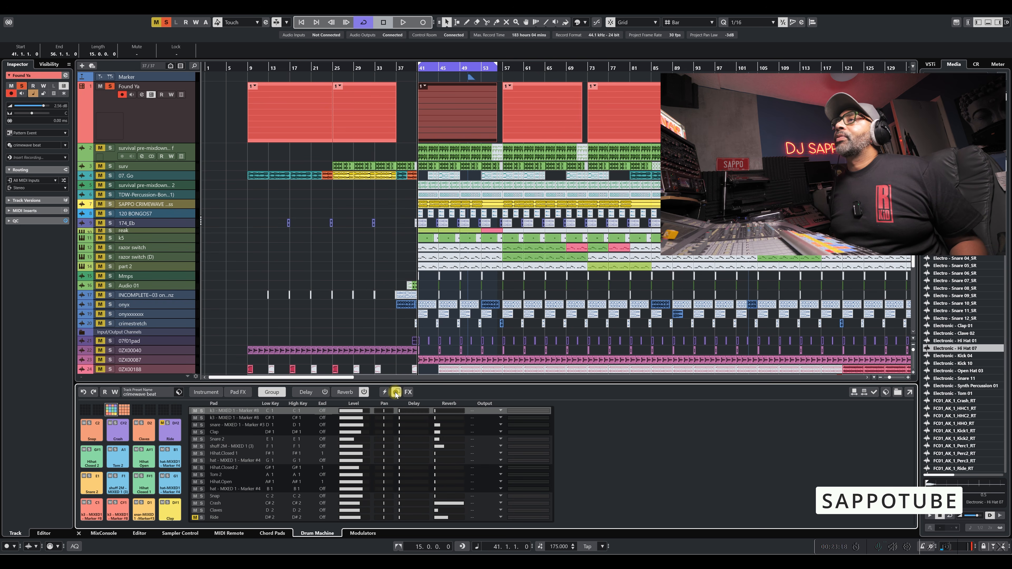
left_click(206, 392)
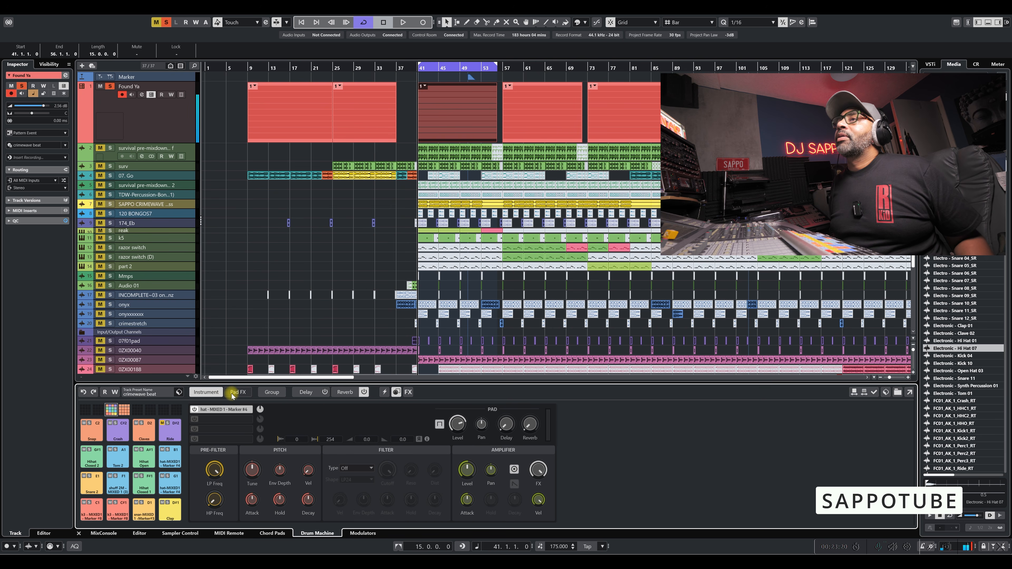
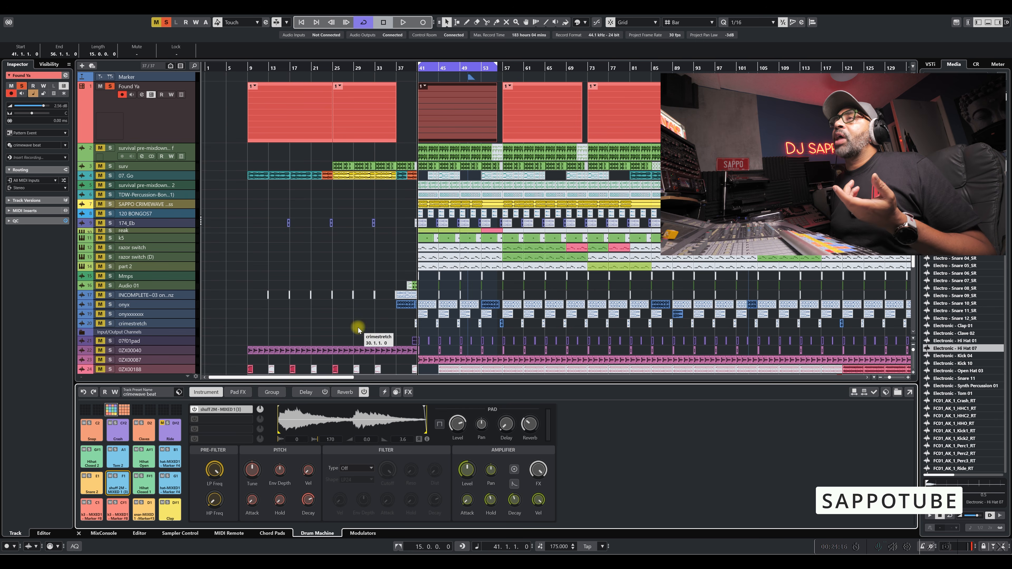
Turn the Found Ya track's Drum Machine off and back on.
left_click(151, 95)
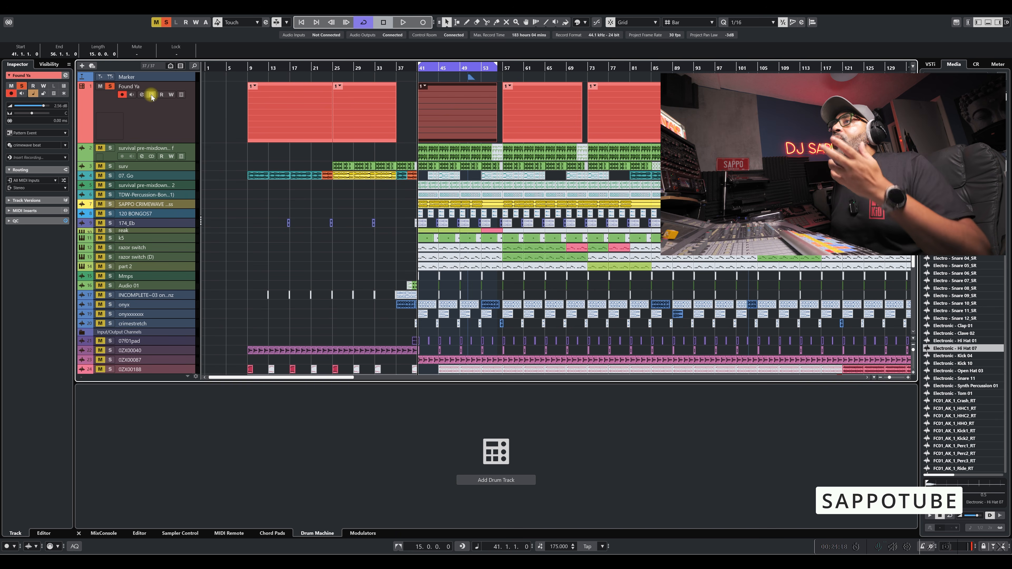
left_click(151, 96)
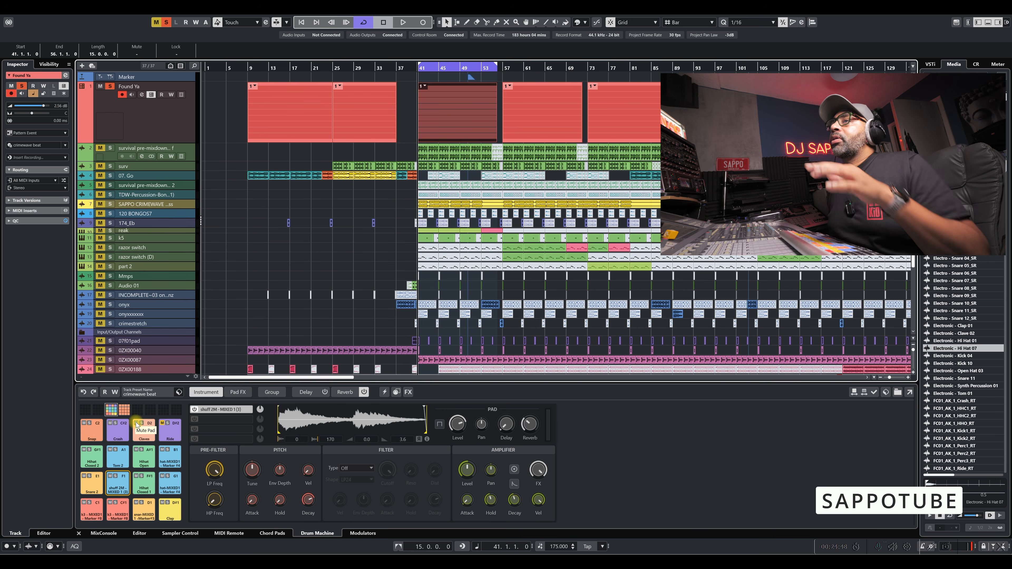
Show the Found Ya pattern in the Pattern Editor, play it back, and stop playback.
left_click(138, 534)
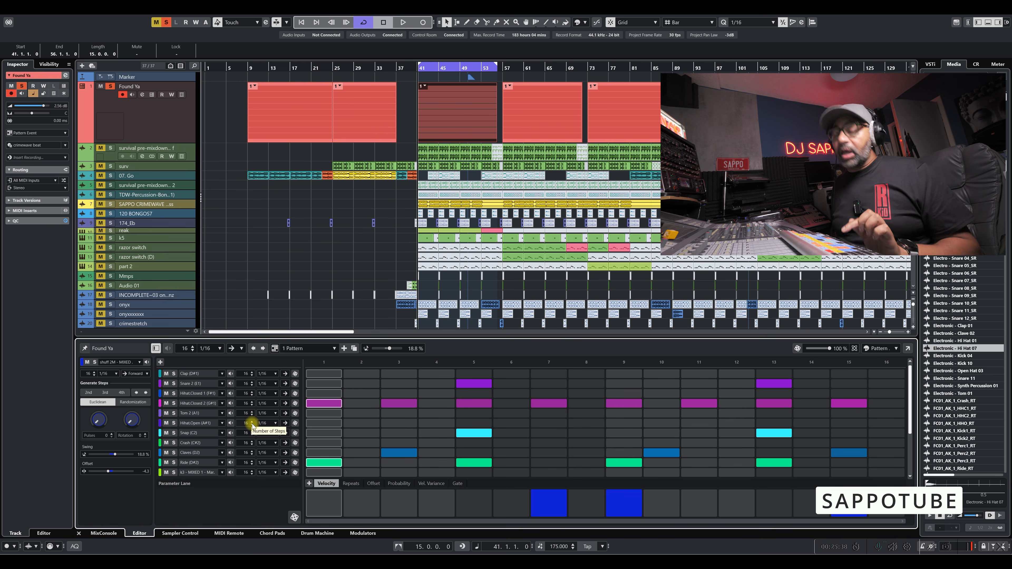
key("space")
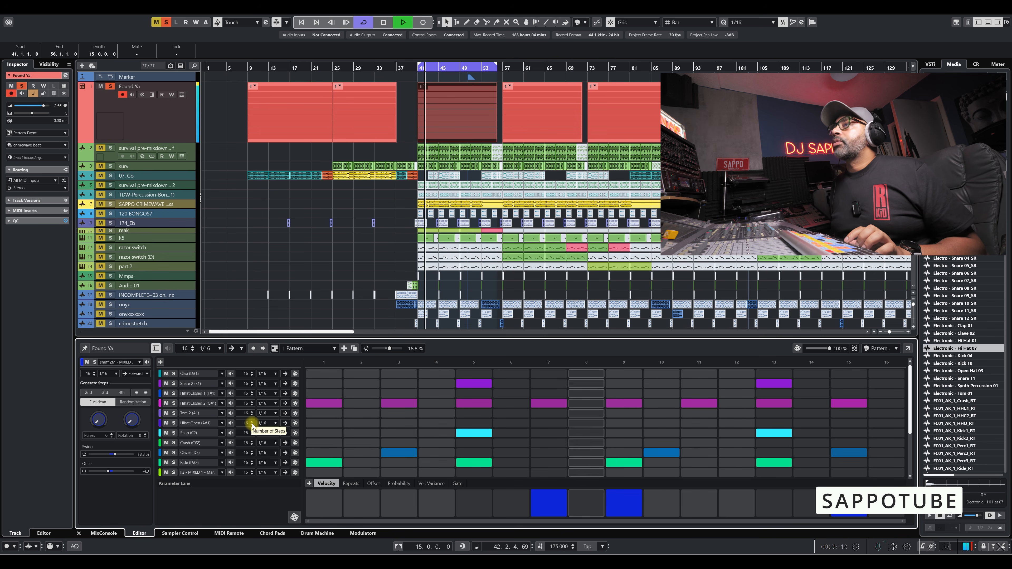
mouse_move(910, 376)
left_mouse_down()
mouse_move(911, 429)
mouse_move(909, 372)
left_mouse_up()
key("space")
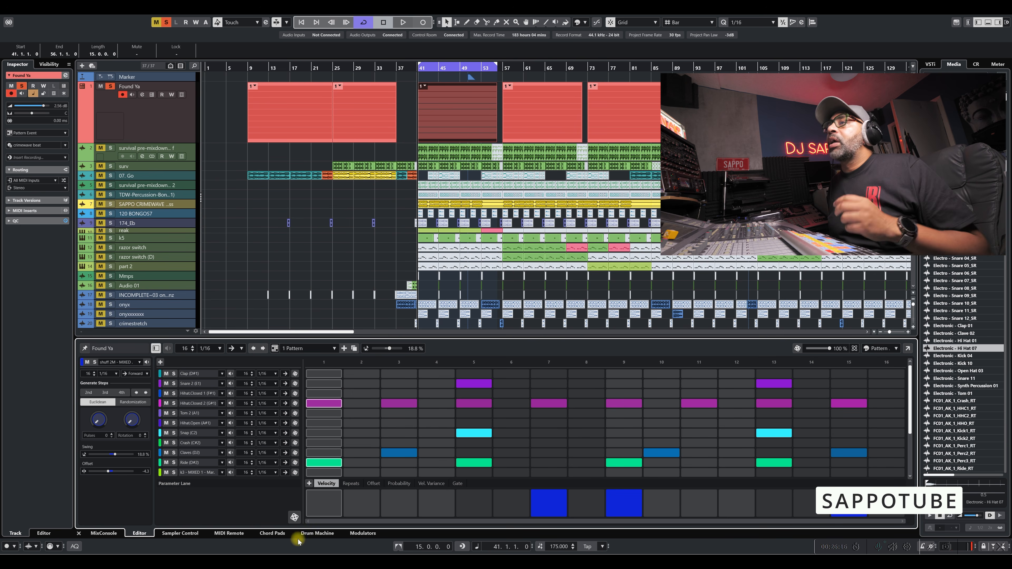
View the Drum Machine again, return to the Pattern Editor, and toggle the editor's inspector off and on.
left_click(314, 533)
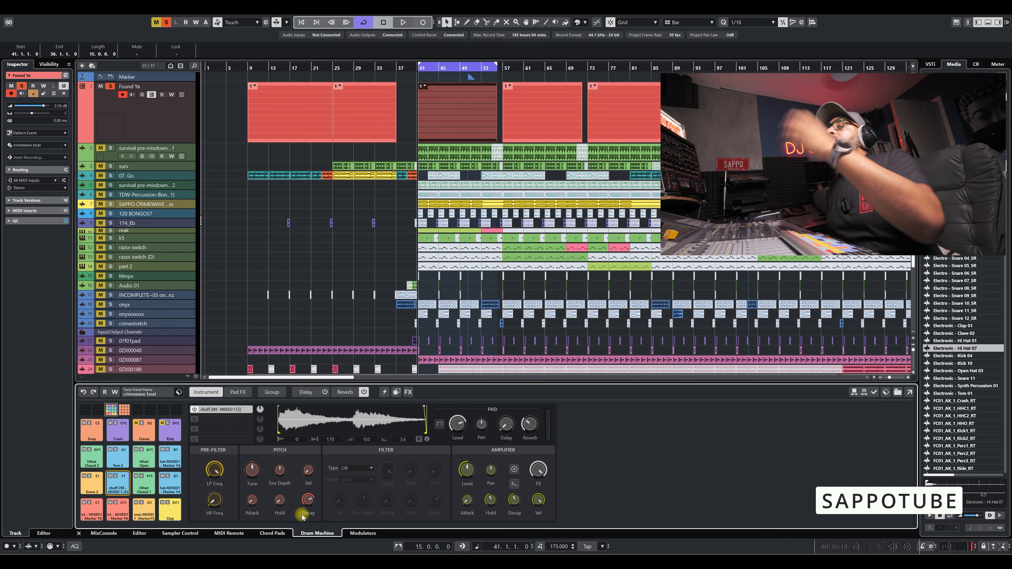
left_click(138, 533)
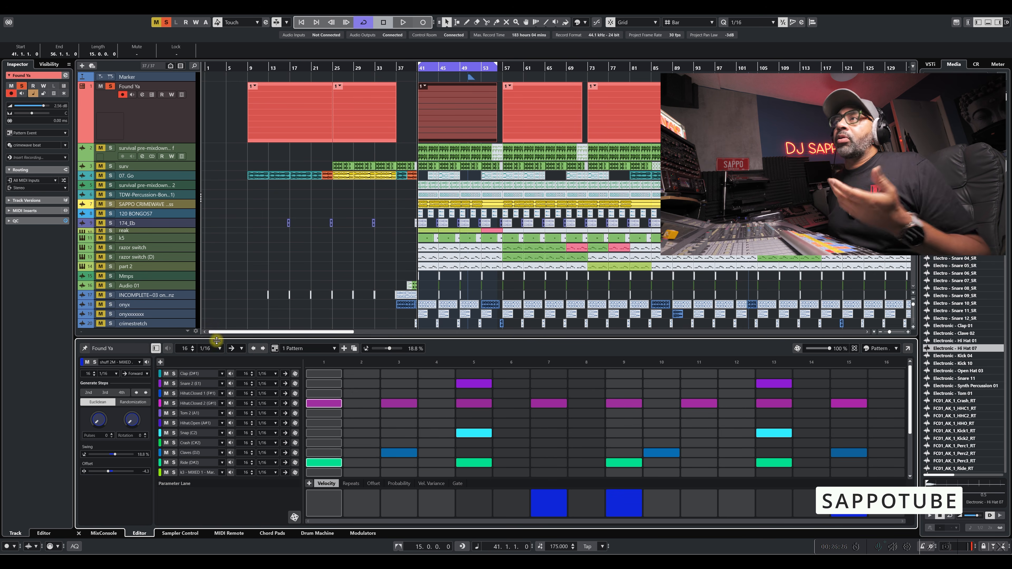
left_click(157, 349)
left_click(157, 349)
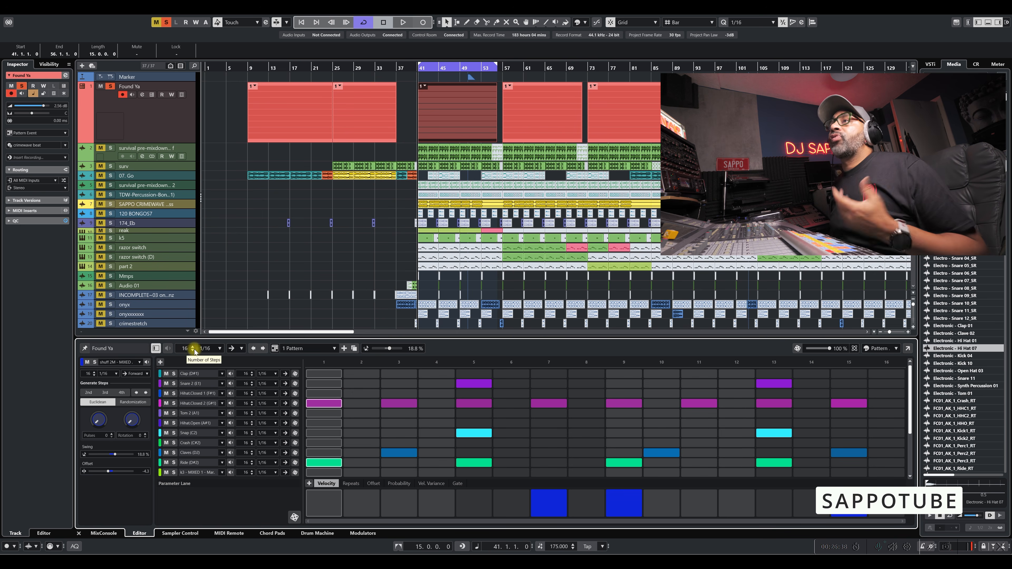
Inspect the step resolution and playback direction choices of the Found Ya pattern without changing them.
left_click(217, 349)
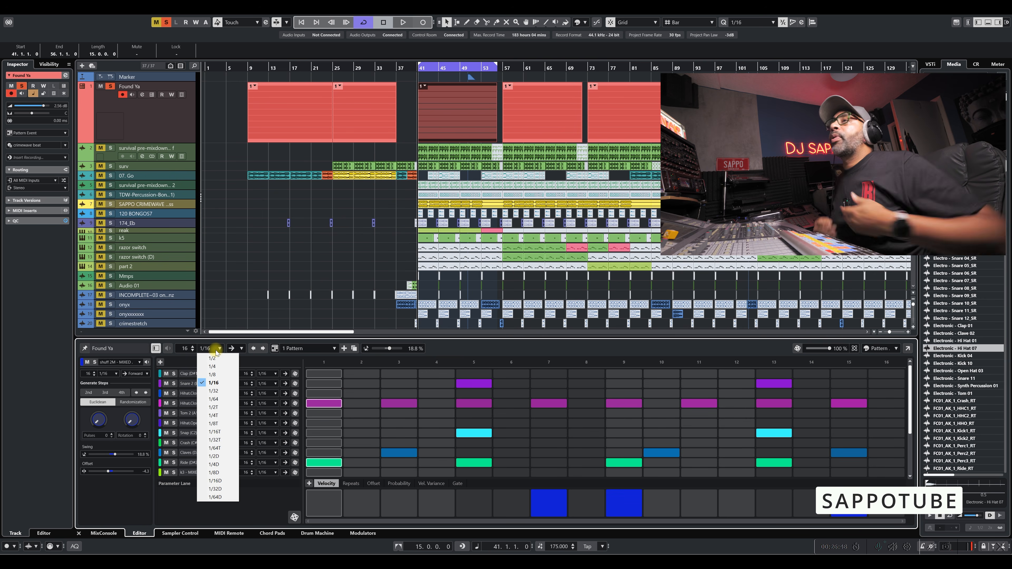
left_click(216, 351)
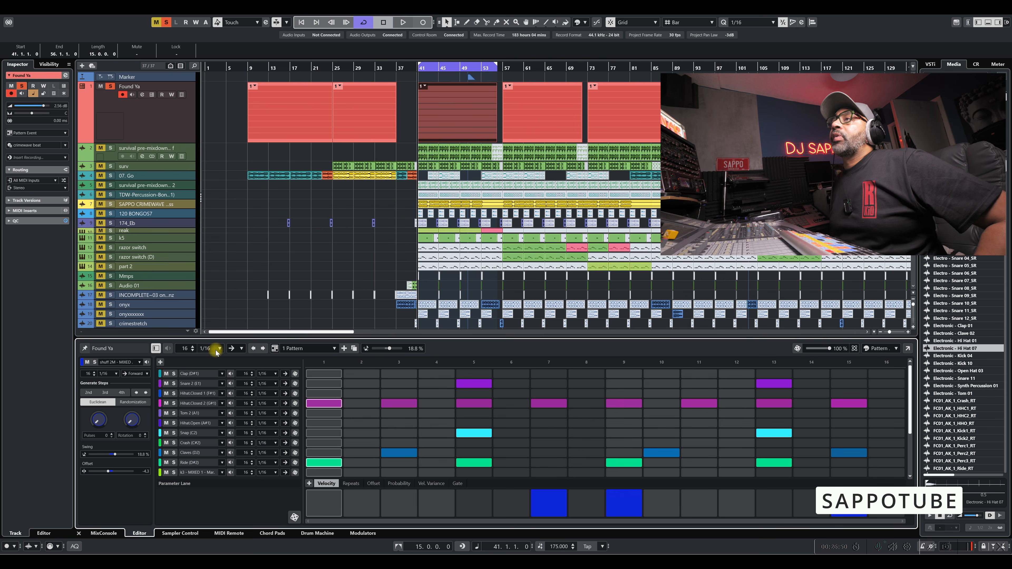
left_click(238, 349)
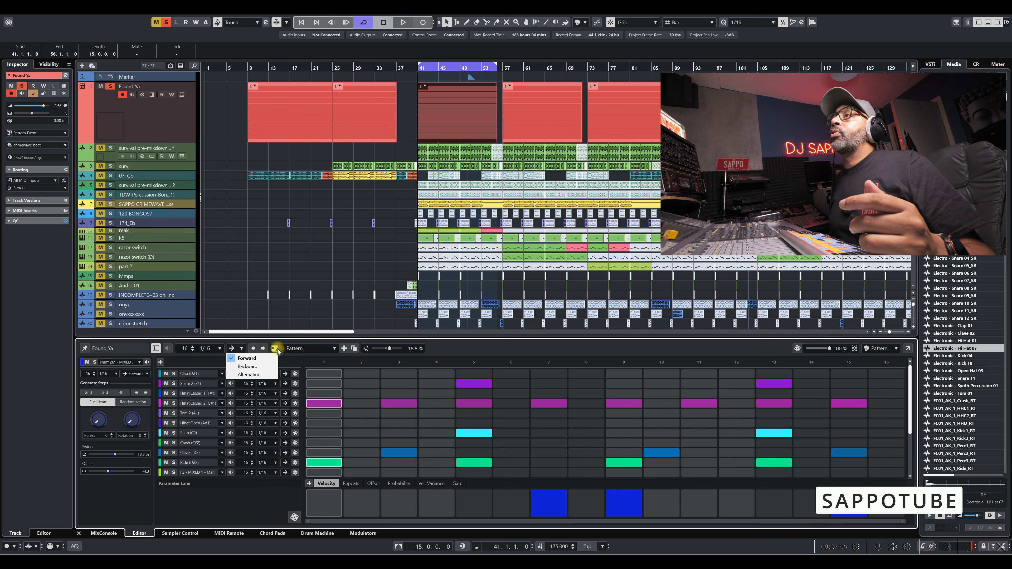
left_click(334, 349)
Duplicate pattern 1 and add a new empty pattern, ending with pattern 1 selected.
left_click(334, 349)
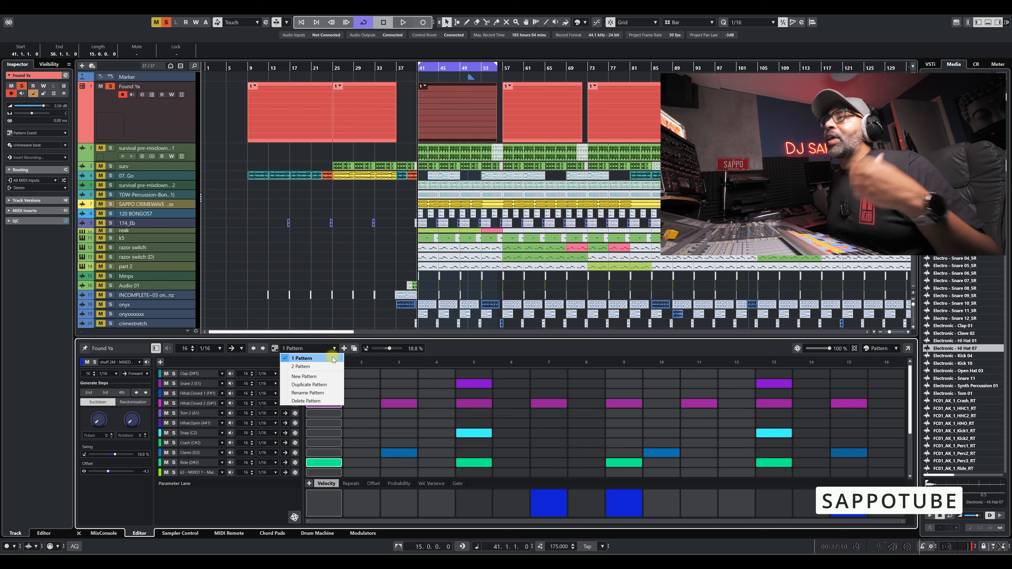
left_click(324, 385)
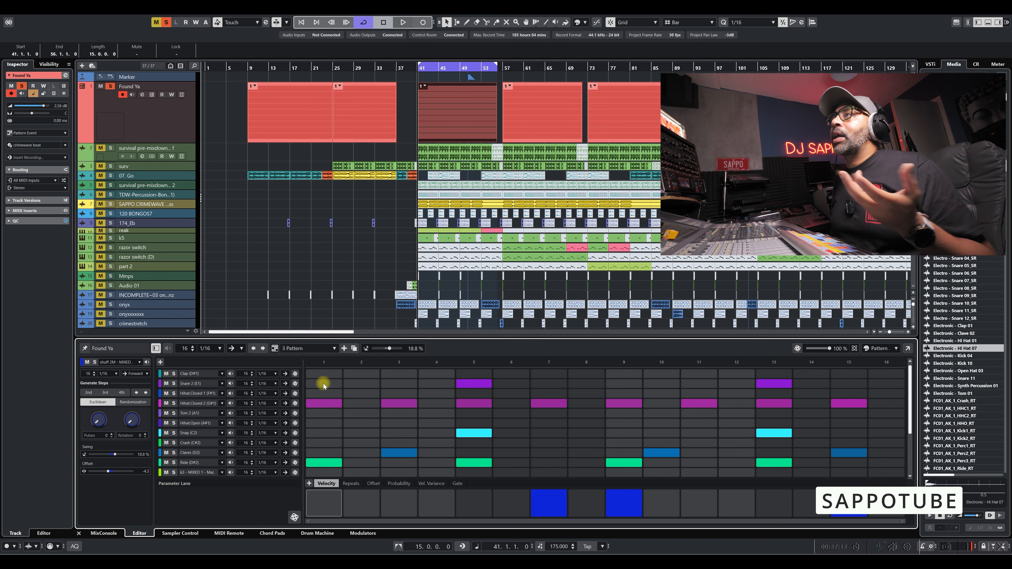
left_click(334, 349)
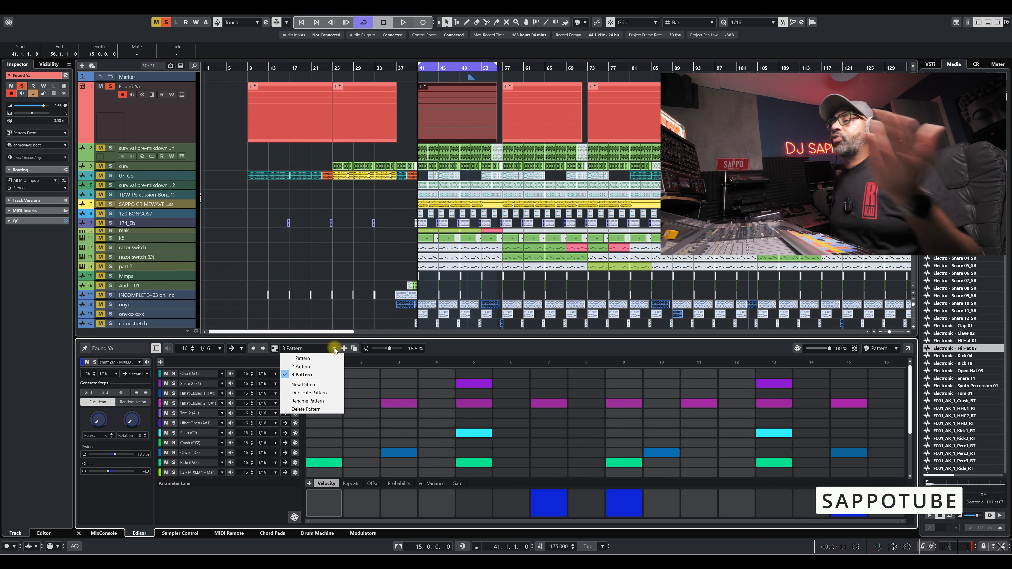
left_click(325, 385)
left_click(331, 349)
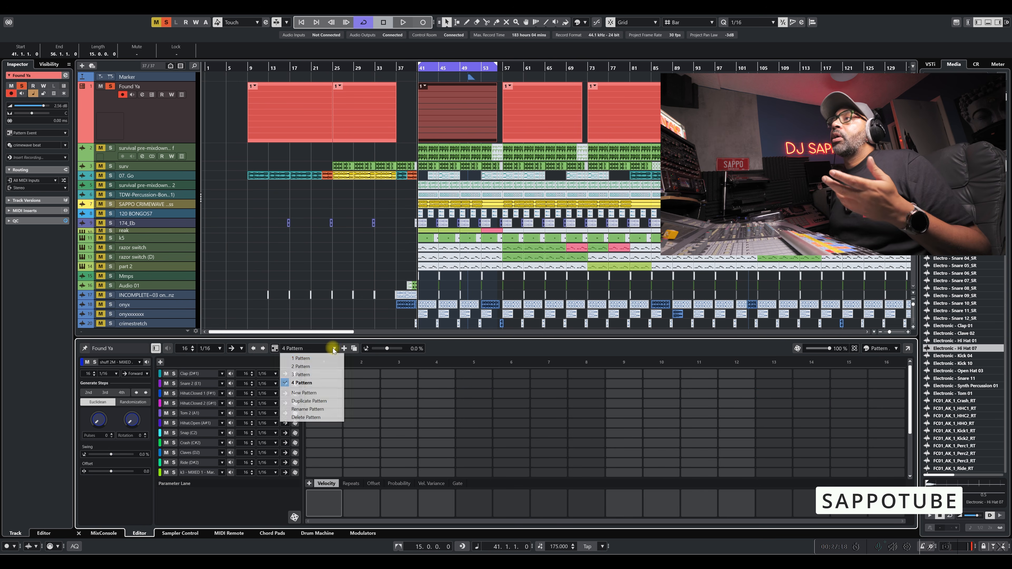
left_click(323, 360)
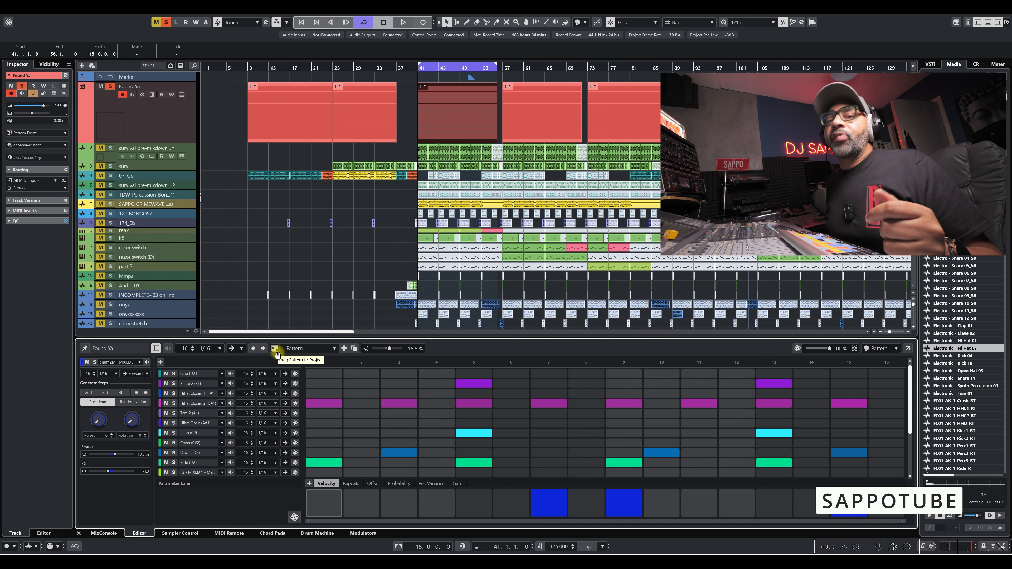
Replace the Found Ya track's event starting at bar 25 with a one-bar event of pattern 1.
left_click_drag(275, 350, 347, 116)
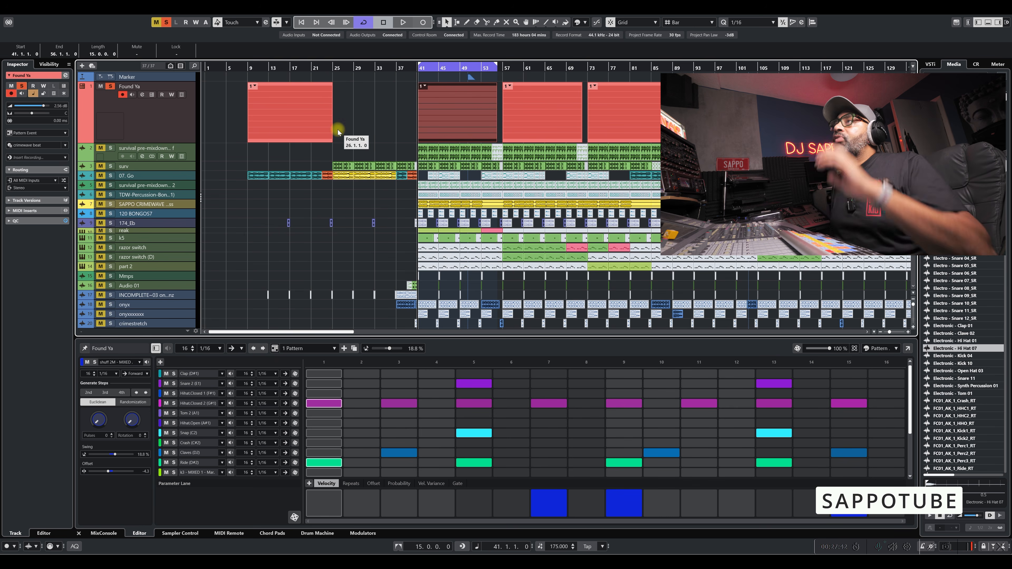
left_click_drag(275, 350, 334, 123)
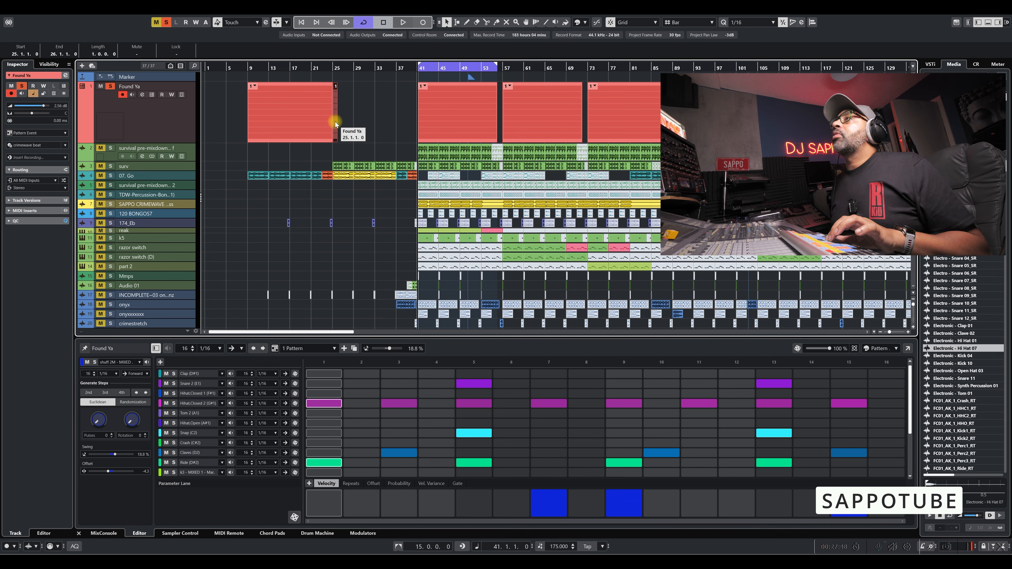
key("h")
key("h")
key("h")
key("h")
key("h")
key("h")
key("h")
key("h")
key("h")
key("h")
key("h")
key("h")
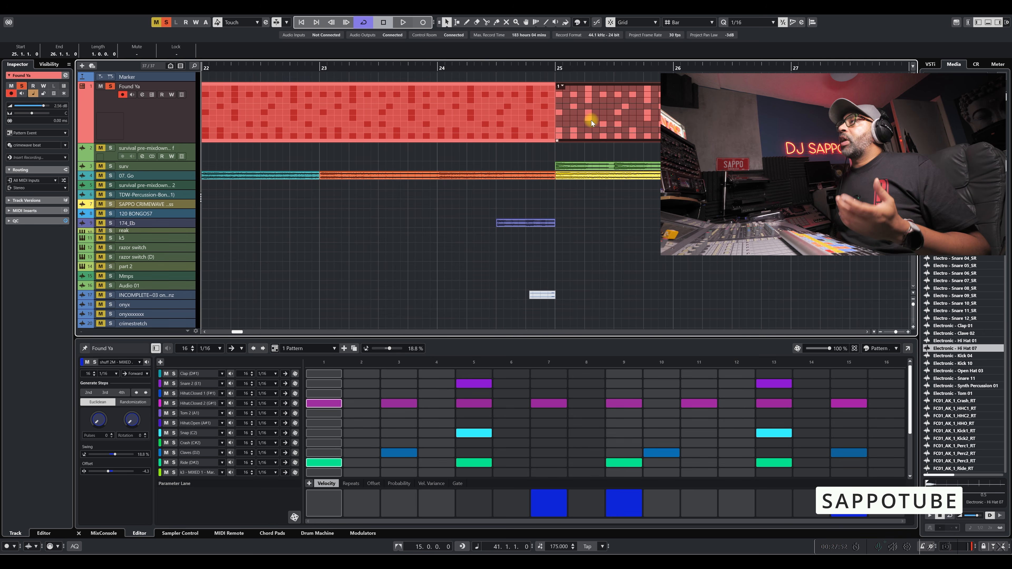
Set the loop range to the one-bar pattern event at bar 25 and play it back.
key("p")
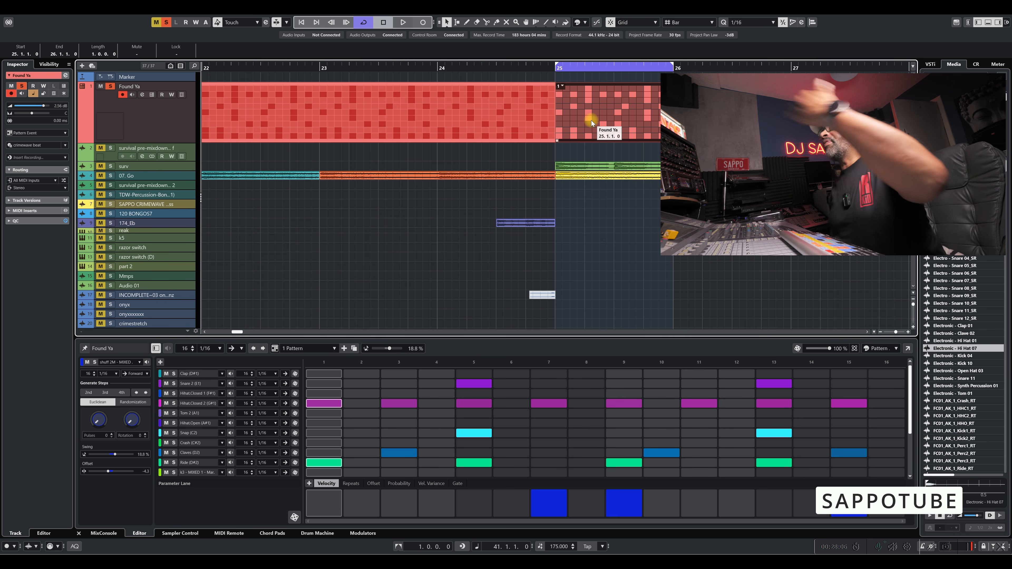
left_click(556, 71)
key("space")
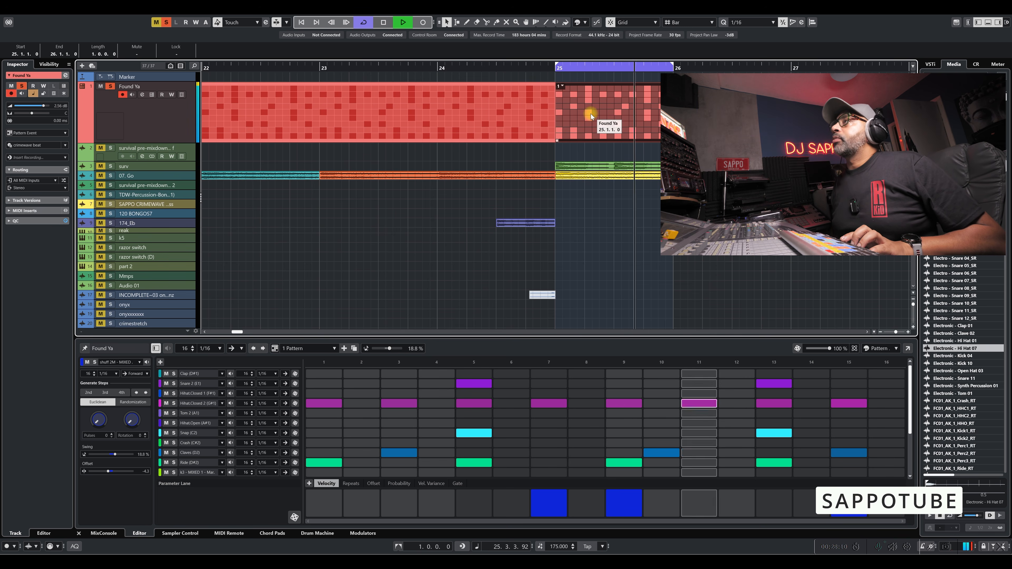
key("space")
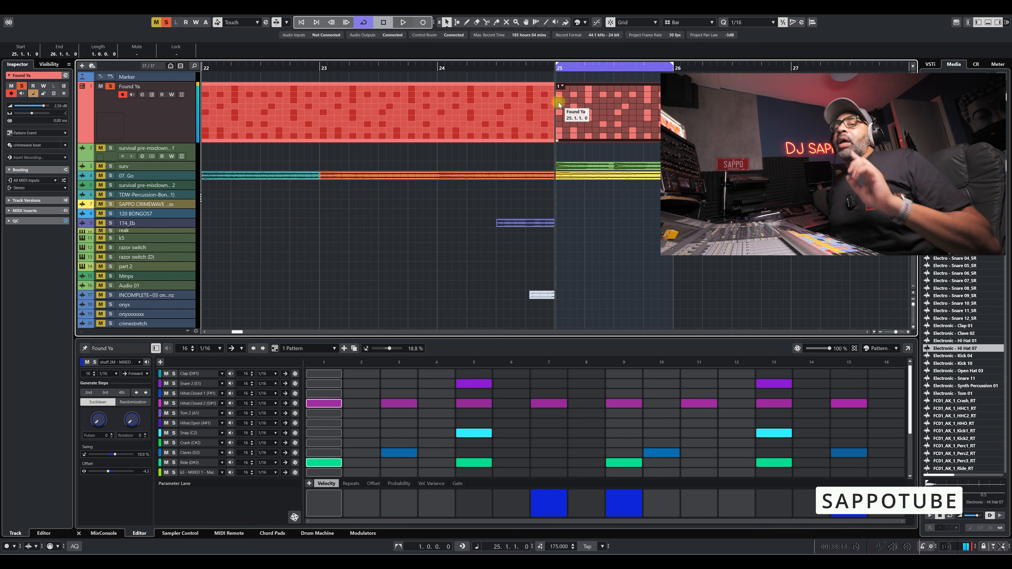
Convert the pattern event at bar 25 of the Found Ya track to a MIDI part.
left_click(561, 86)
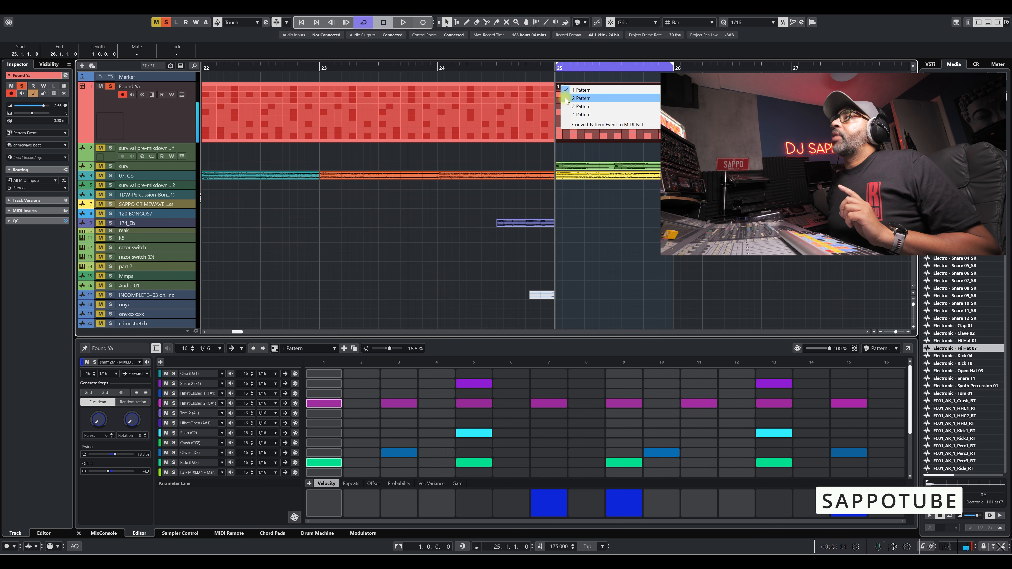
left_click(573, 125)
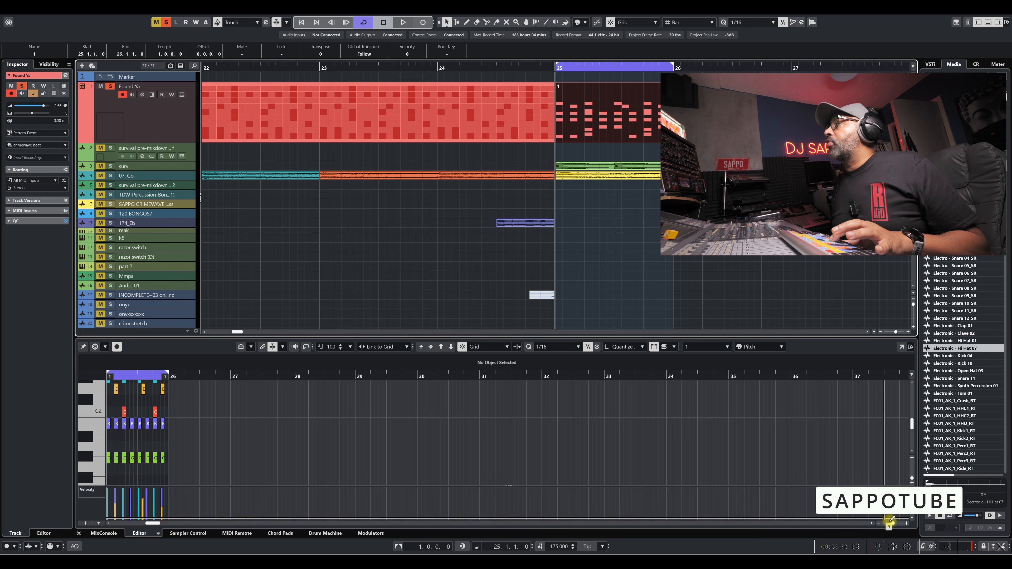
Duplicate the B1 note at beat 25.2 repeatedly so that the copies run back to back past beat 25.3.
left_click_drag(893, 524, 899, 523)
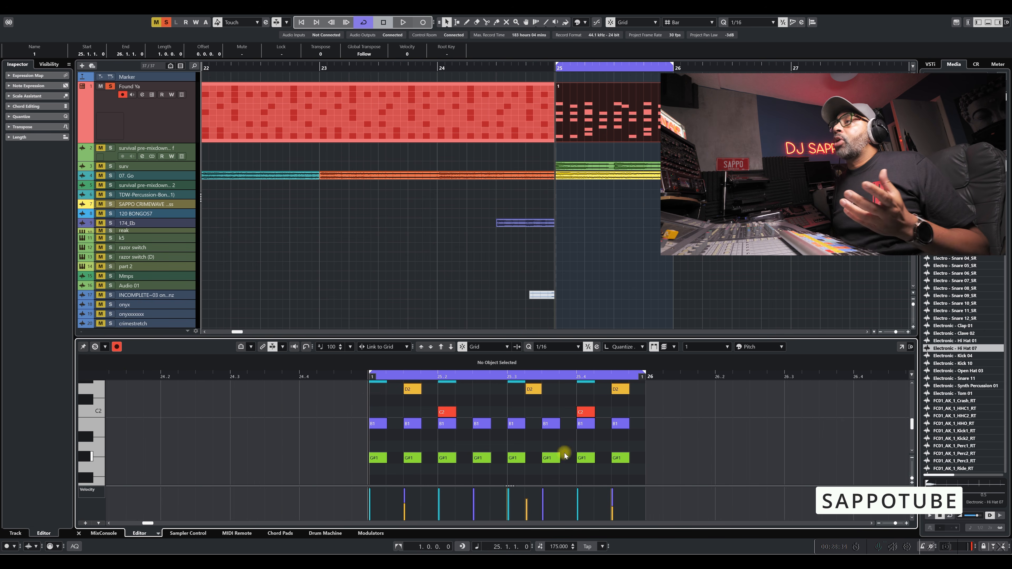
left_click(447, 428)
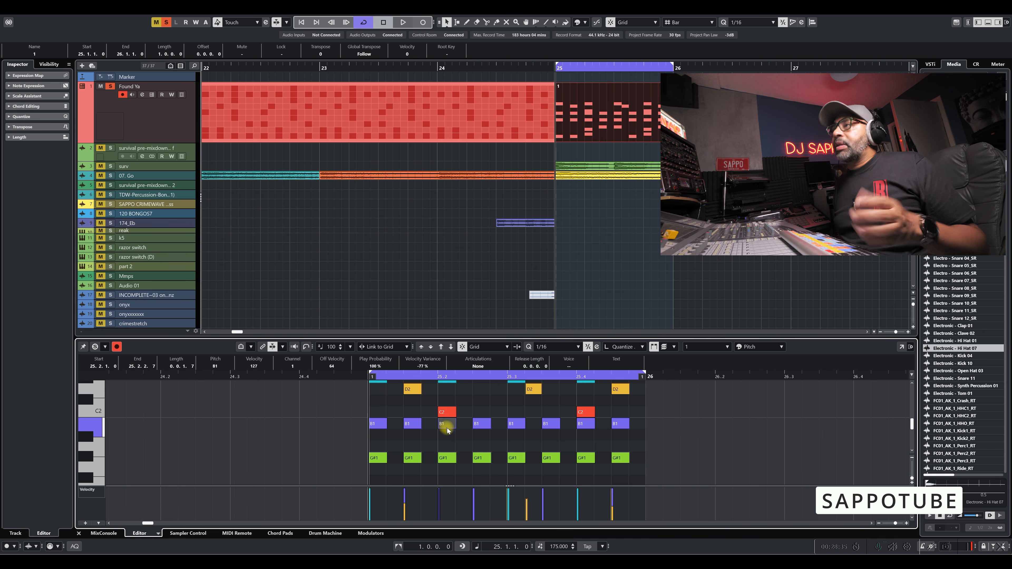
key("ctrl+d")
key("ctrl+d")
key("ctrl+d")
key("ctrl+d")
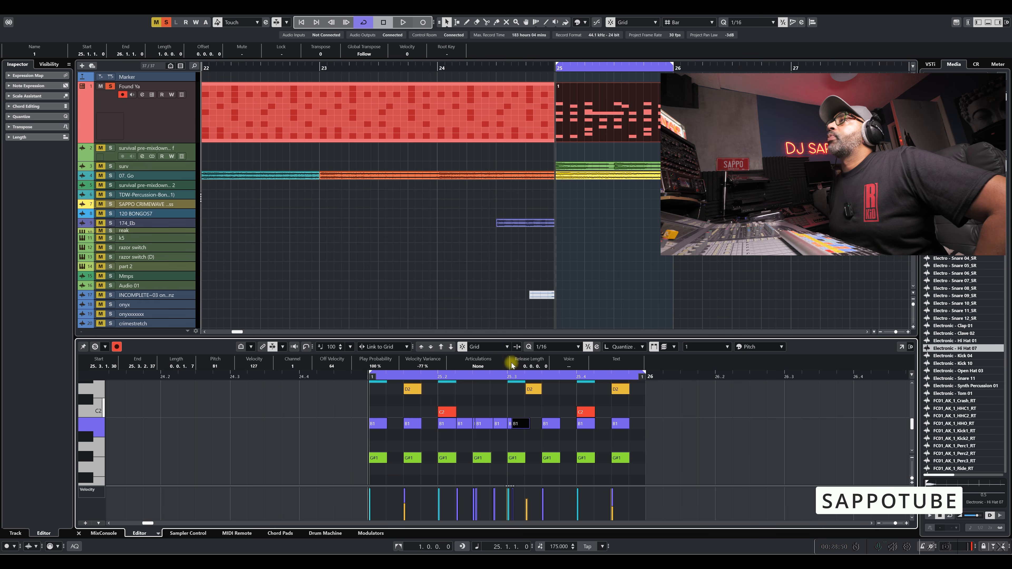
left_click_drag(896, 523, 894, 524)
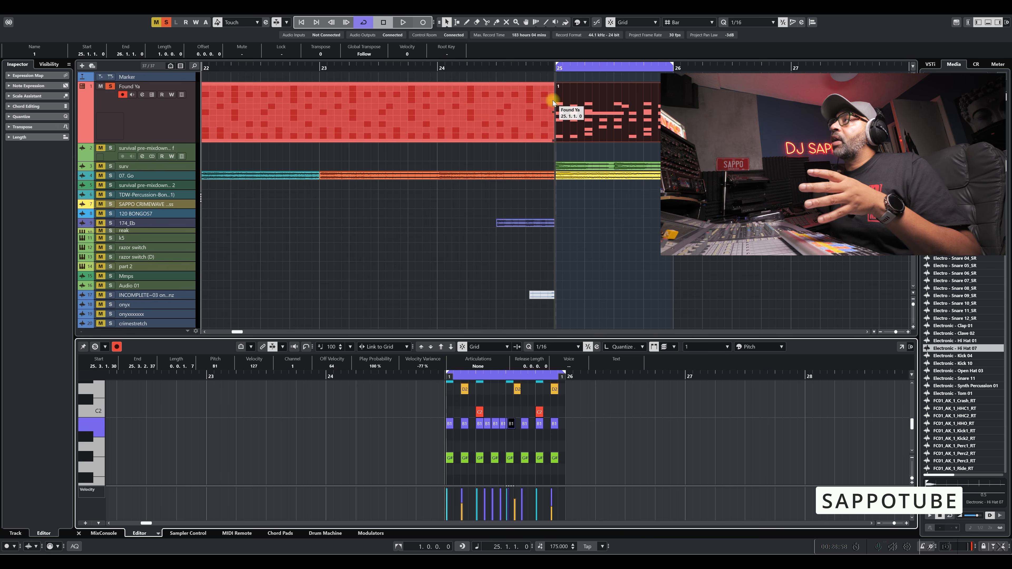
Compare the pattern event before bar 25 with the MIDI part at bar 25 by viewing each in its editor.
left_click(560, 87)
left_click(475, 118)
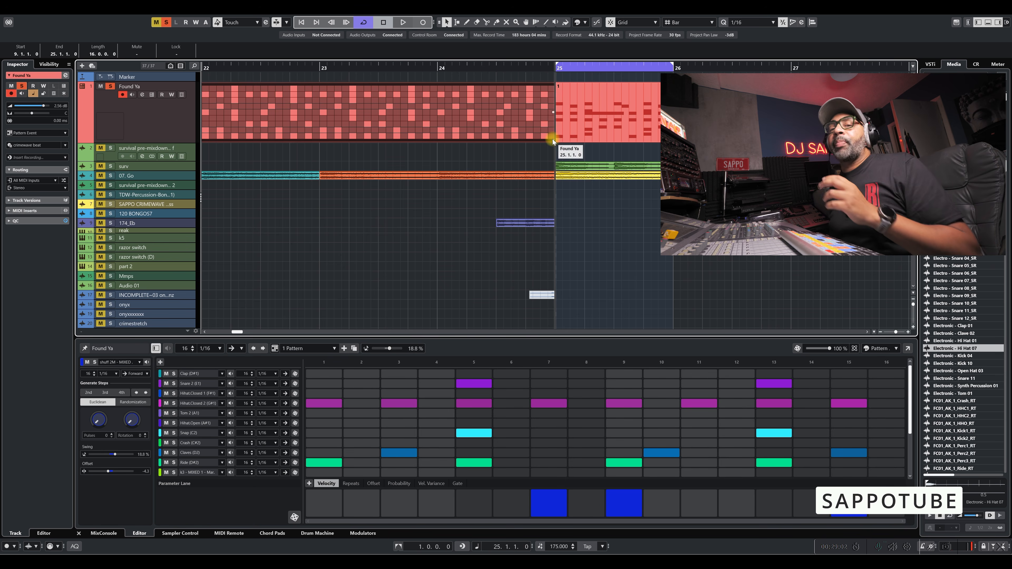
left_click(598, 124)
left_click(597, 123)
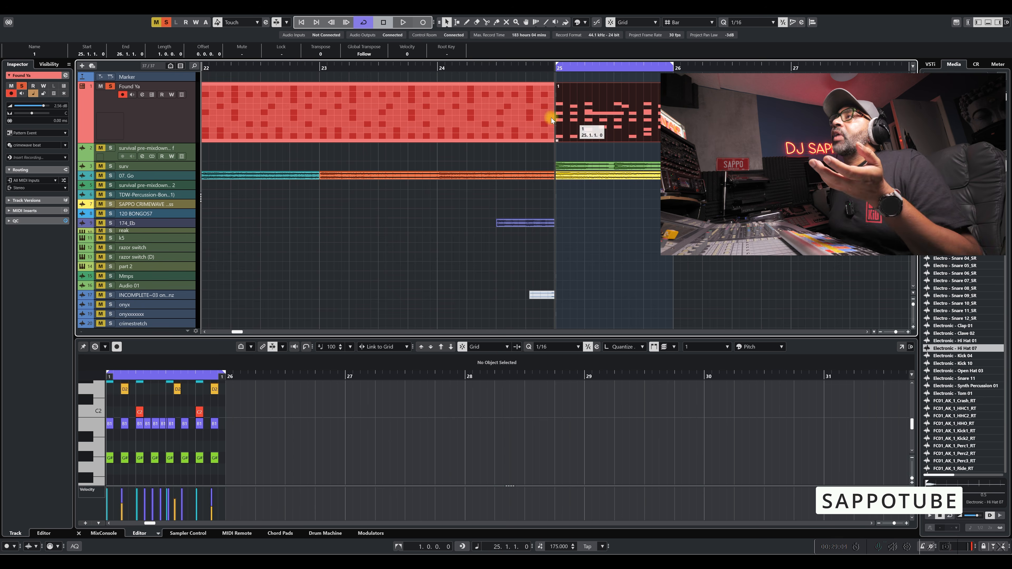
Place another one-bar event of pattern 1 on the Found Ya track at bar 26.
left_click(457, 129)
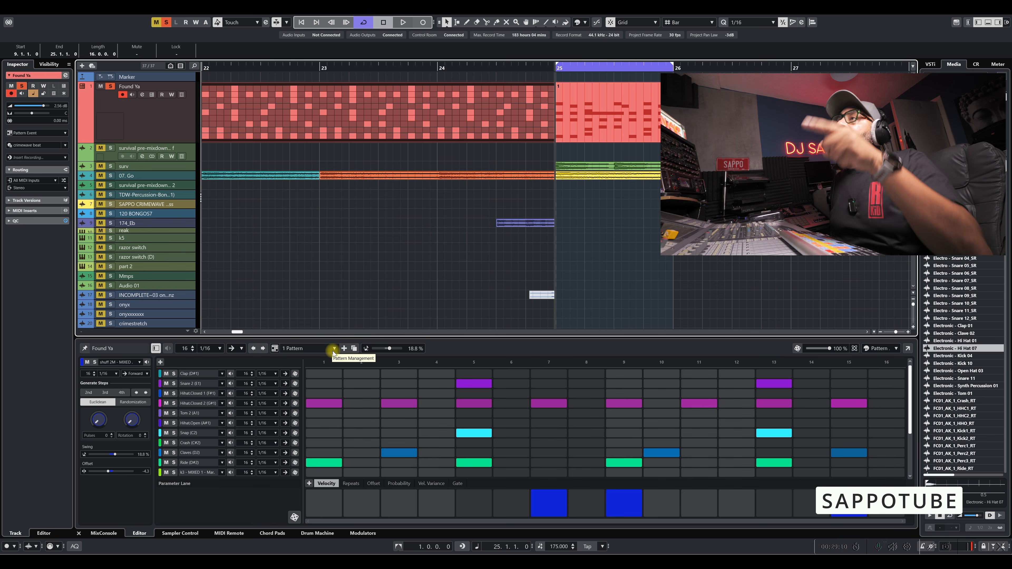
left_click_drag(276, 350, 687, 116)
Alternate between the MIDI part at bar 25 and the pattern event at bar 26 to compare their editors.
double_click(614, 121)
left_click(713, 117)
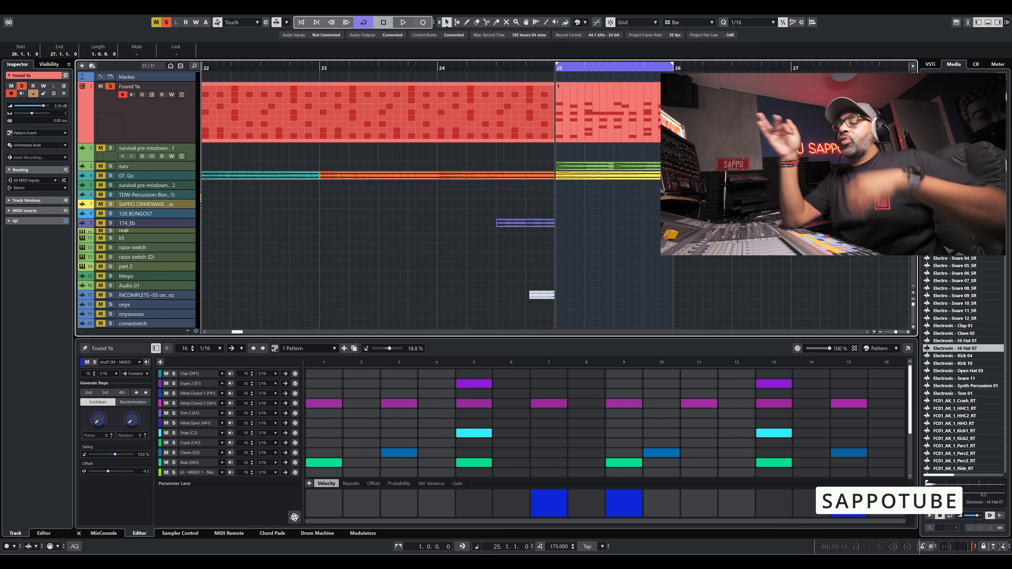
left_click(616, 134)
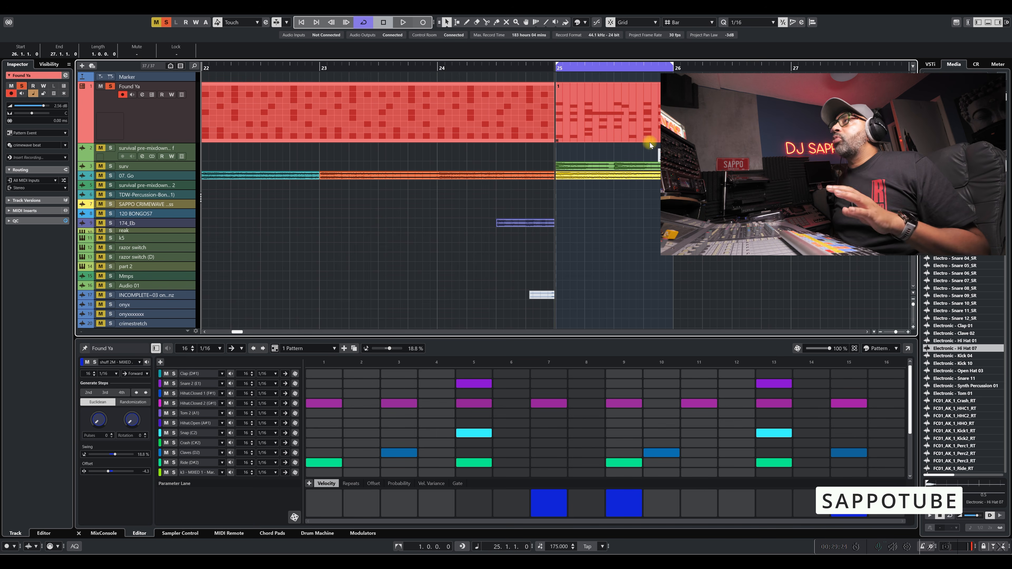
left_click(615, 130)
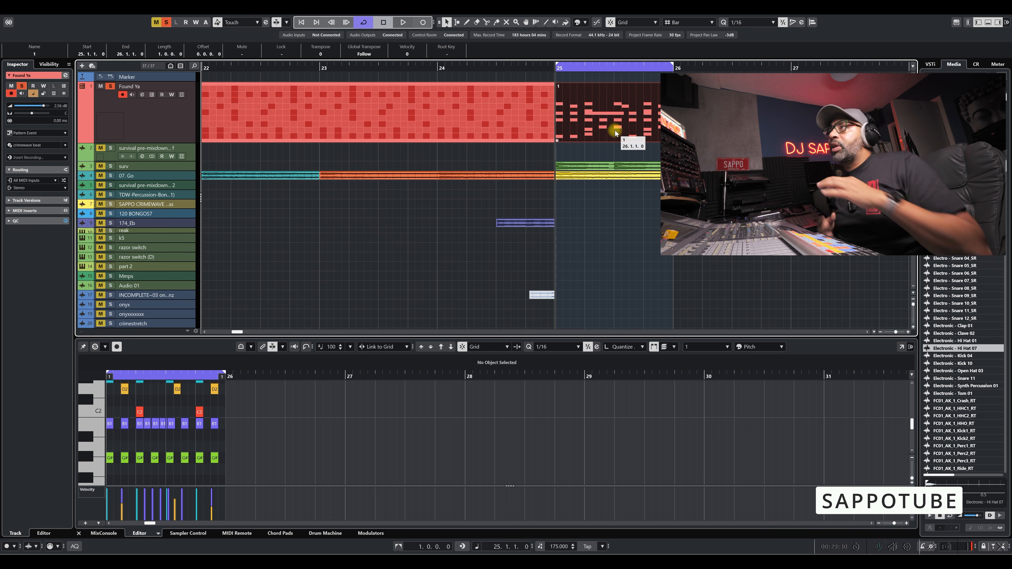
left_click(717, 120)
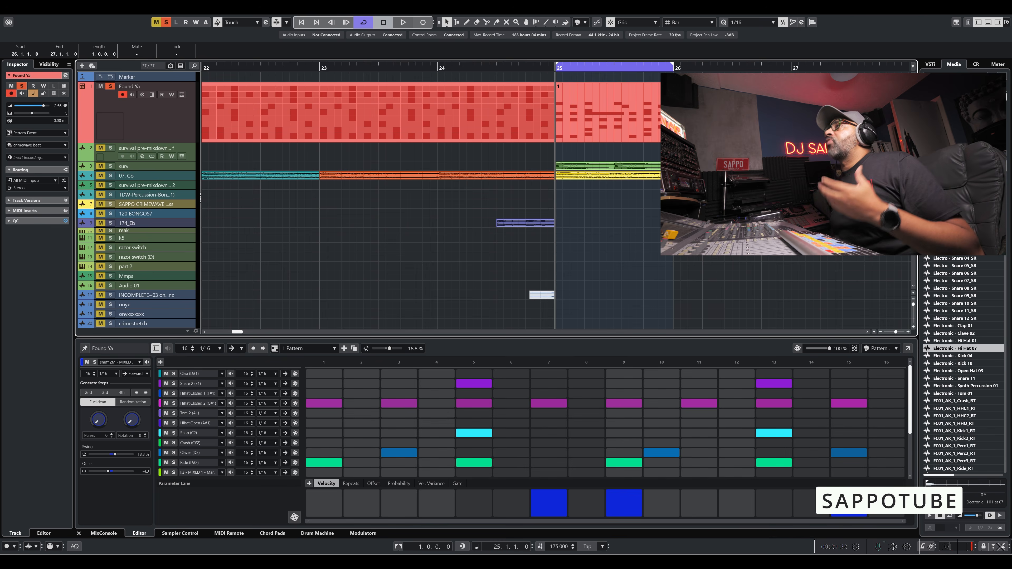
Color the MIDI part at bar 25 on the Found Ya track yellow to distinguish it from the pattern events.
left_click(602, 95)
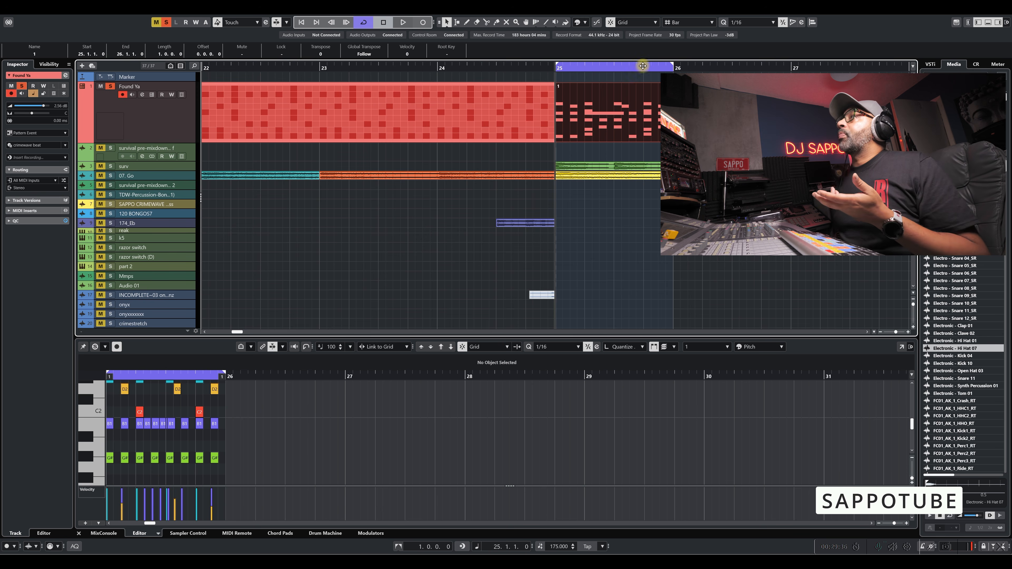
left_click(584, 23)
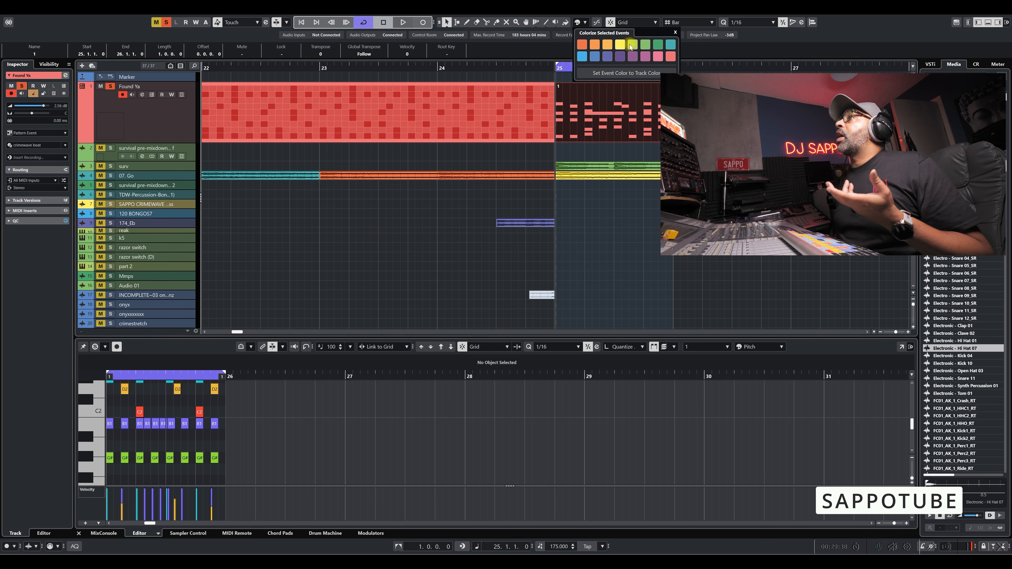
left_click(620, 44)
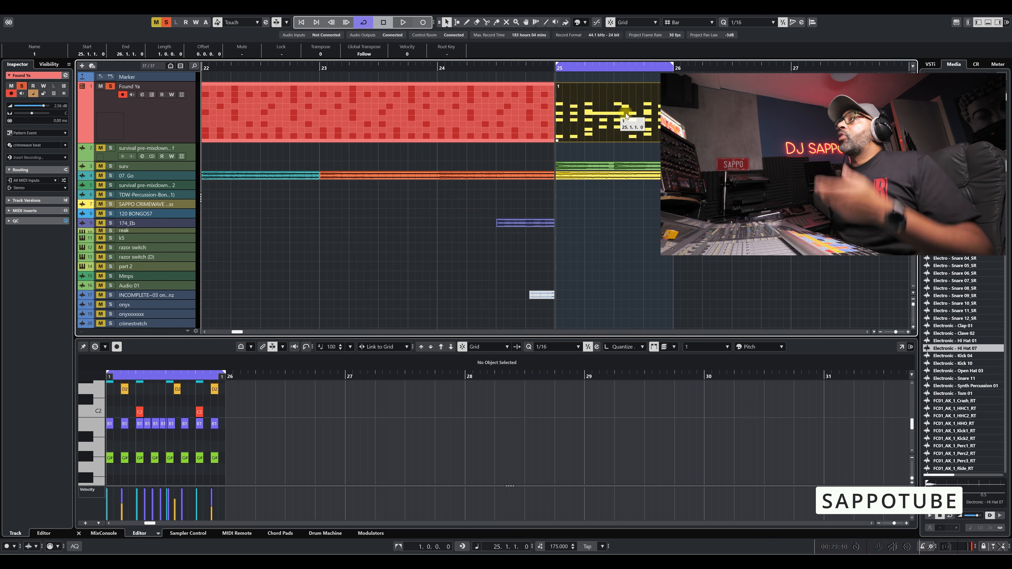
left_click(626, 116)
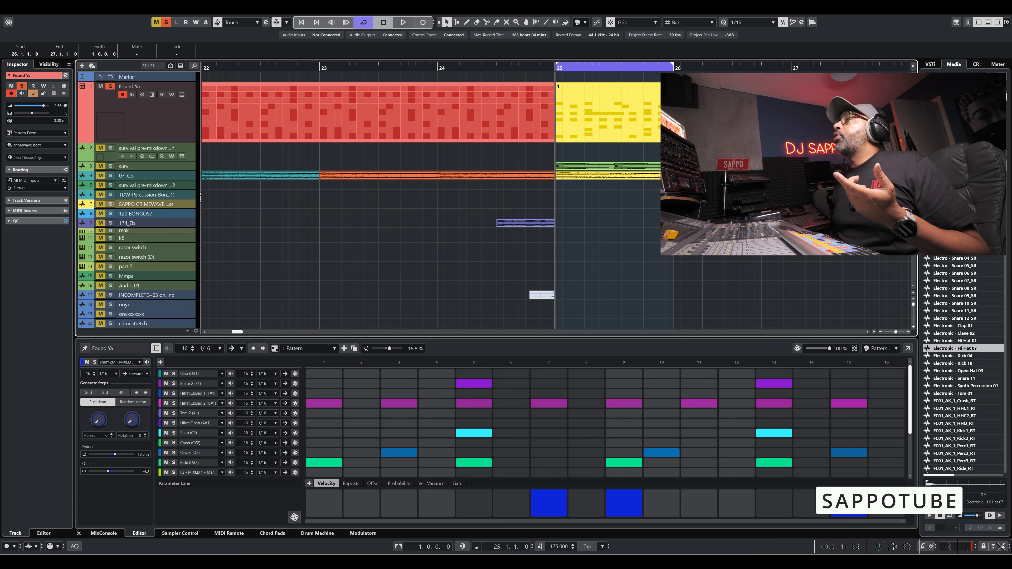
Duplicate the pattern event at bar 26 to bar 27 using pattern 3, and set the cycle range around it.
key("ctrl+d")
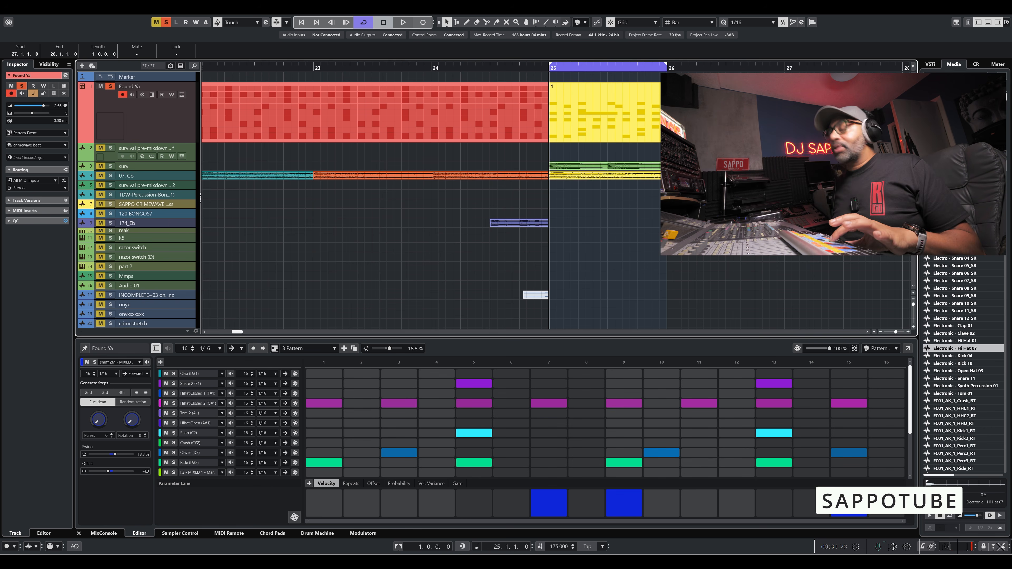
key("g")
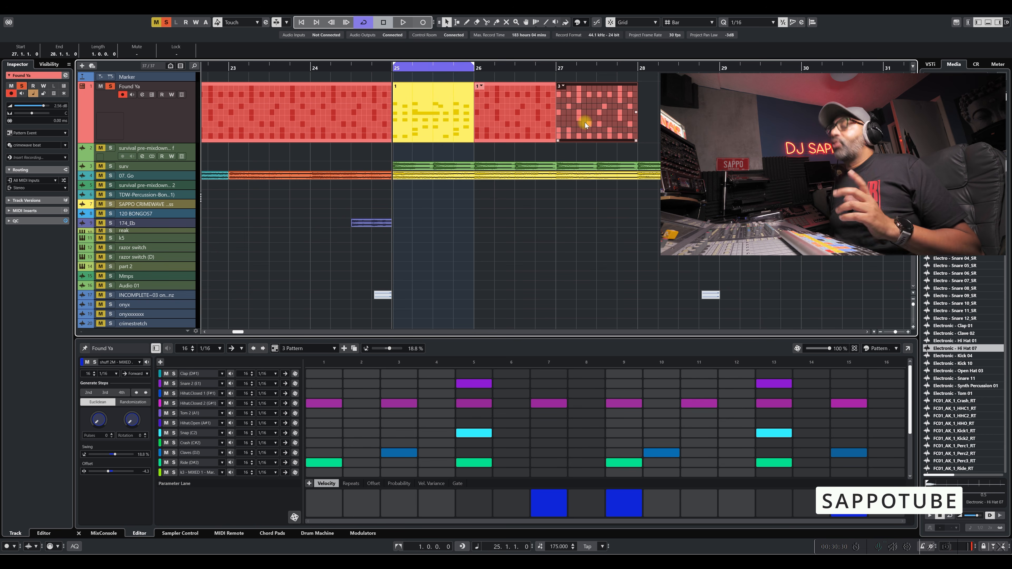
key("p")
left_click(558, 79)
key("space")
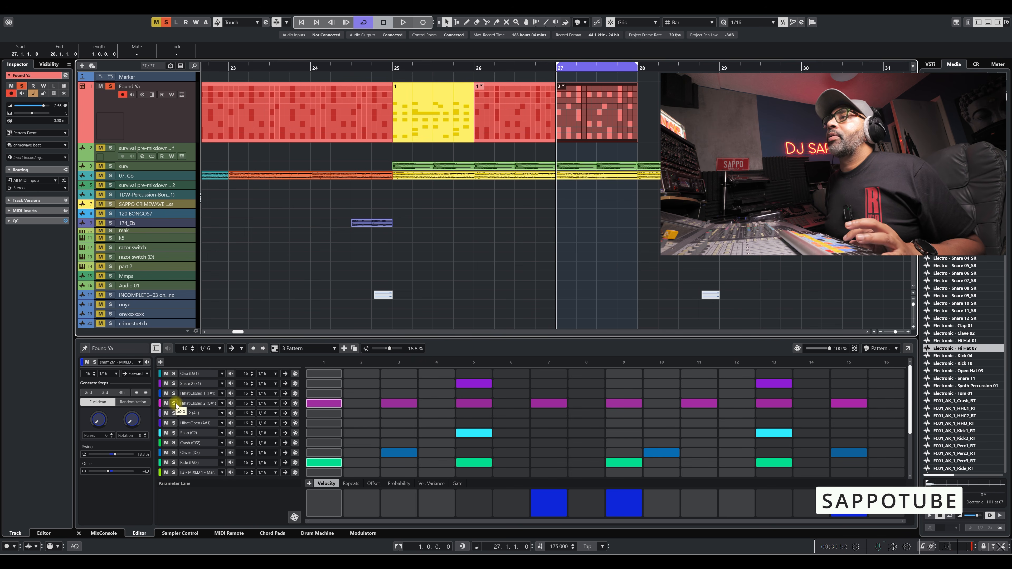
Audition the HiHat.Closed 2, Ride, purple kick and blue hat lanes of pattern 3.
left_click(230, 404)
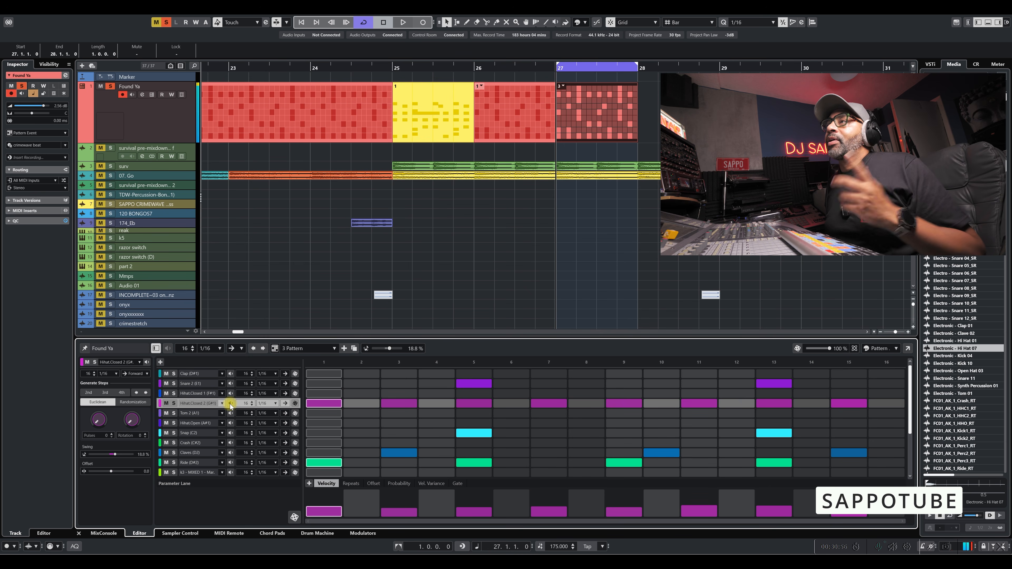
left_click(230, 463)
scroll(231, 462, "down", 3)
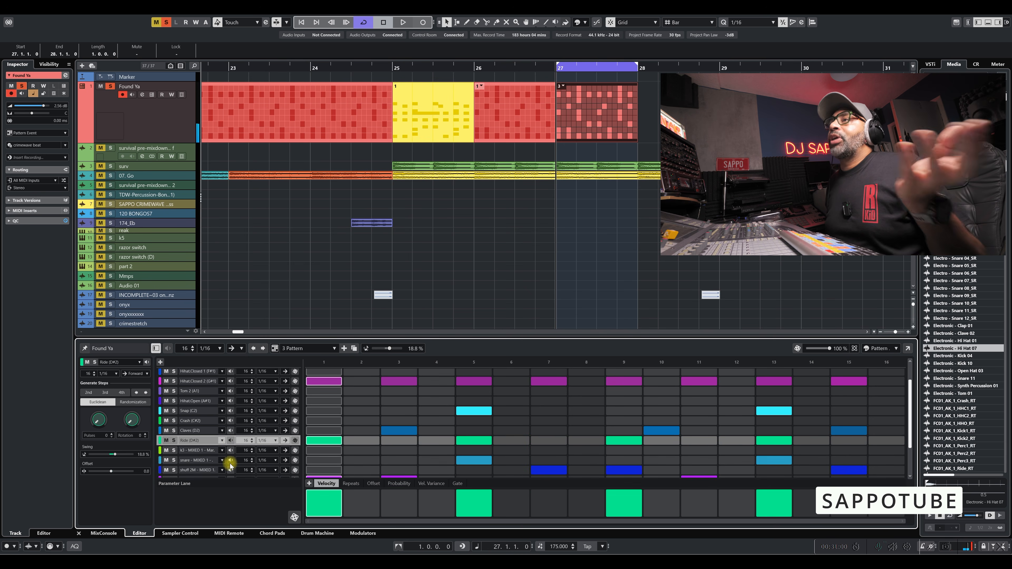
left_click(228, 445)
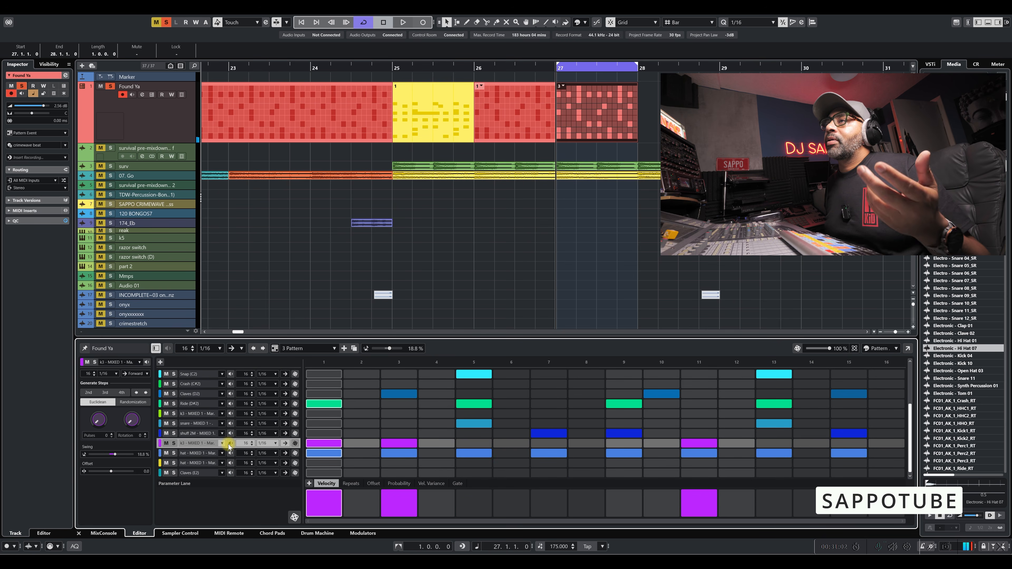
left_click(232, 452)
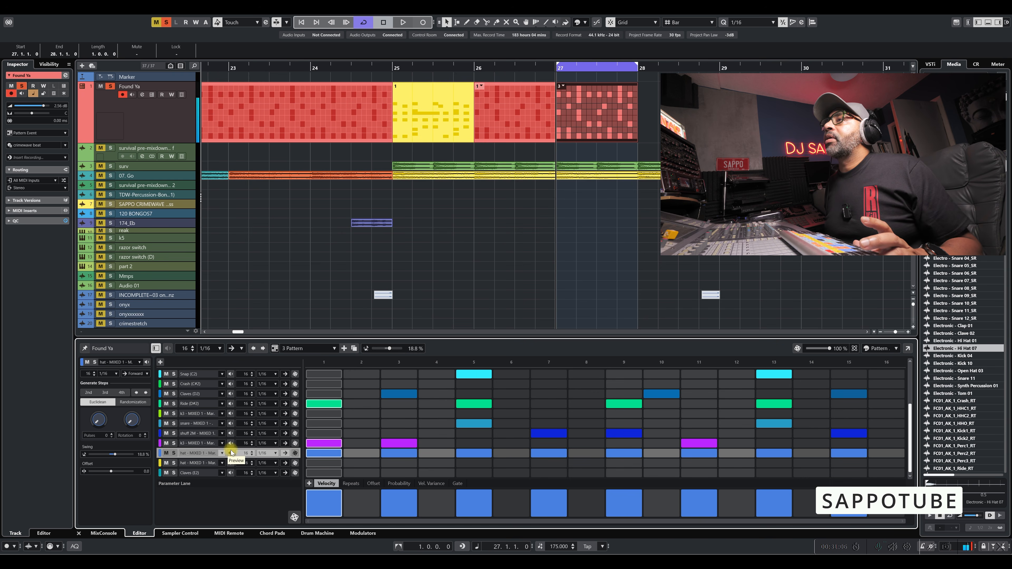
Generate randomized steps for the blue hat lane with Closed HiHat as the randomization instrument.
left_click(174, 454)
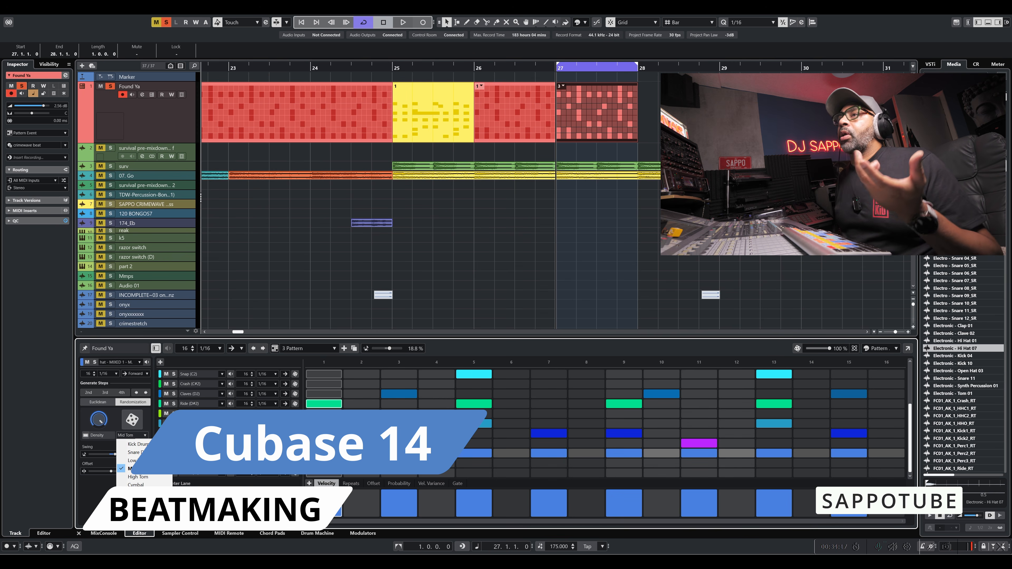
left_click(133, 493)
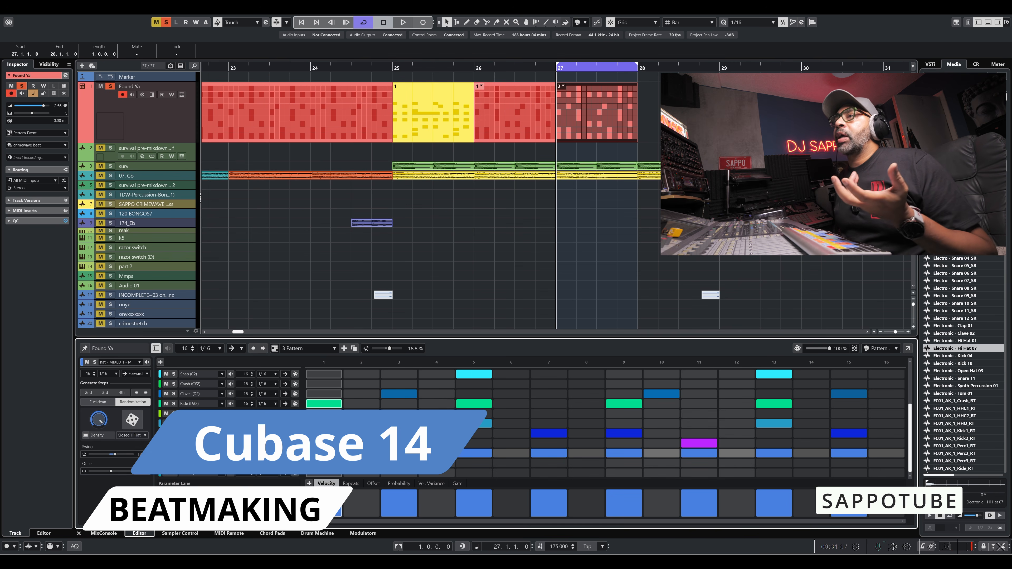
left_click(132, 422)
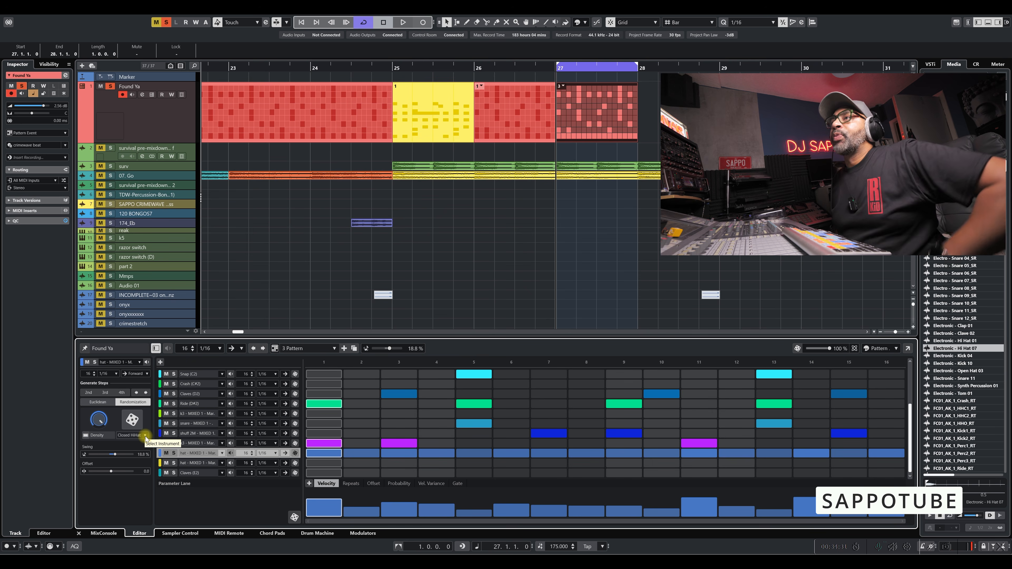
Solo the hat lane and play back its randomized steps.
key("space")
left_click(175, 453)
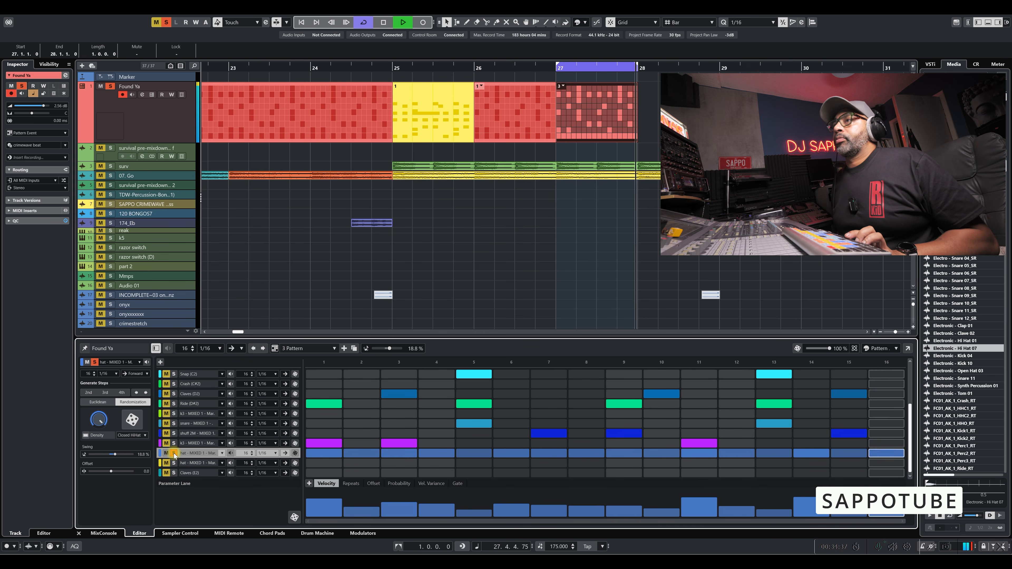
key("space")
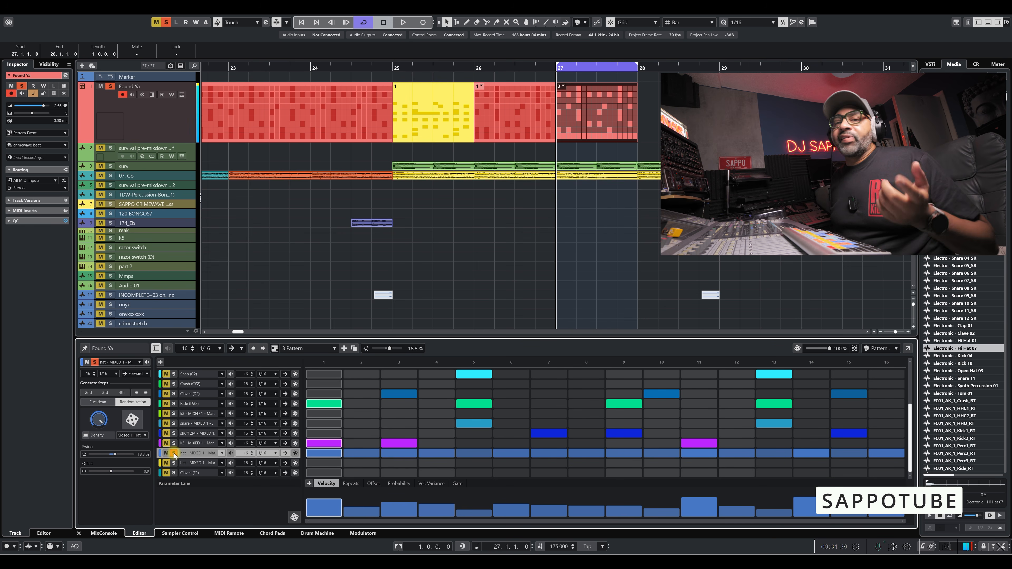
Lower the randomization density of the hat lane and randomize its steps again during playback.
key("space")
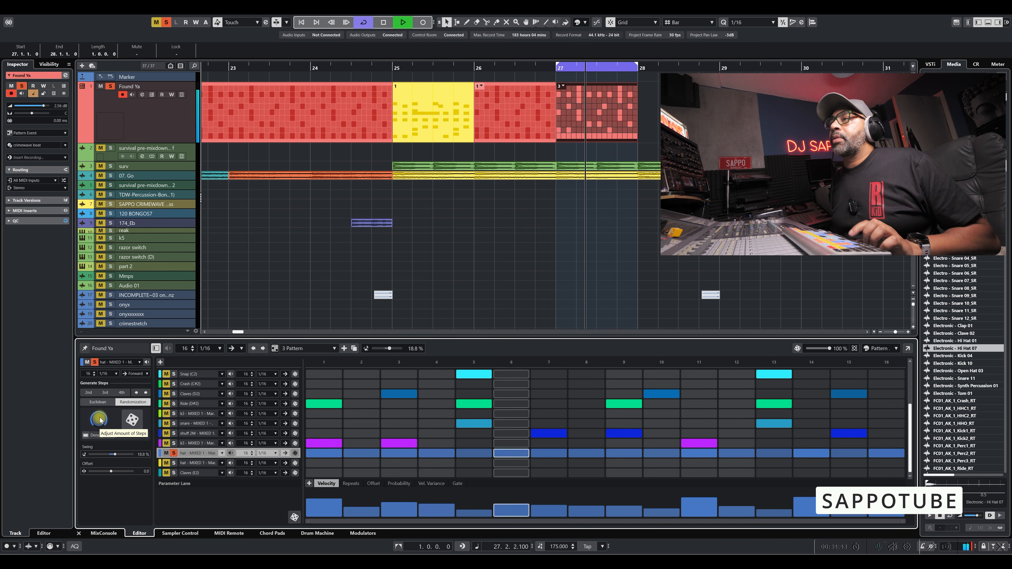
left_click_drag(99, 422, 90, 470)
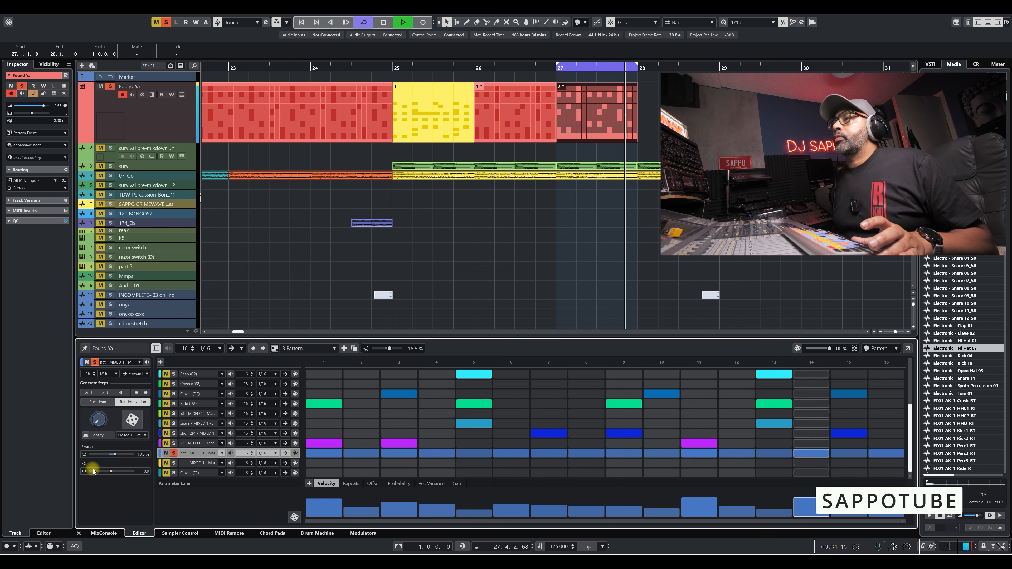
left_click(131, 421)
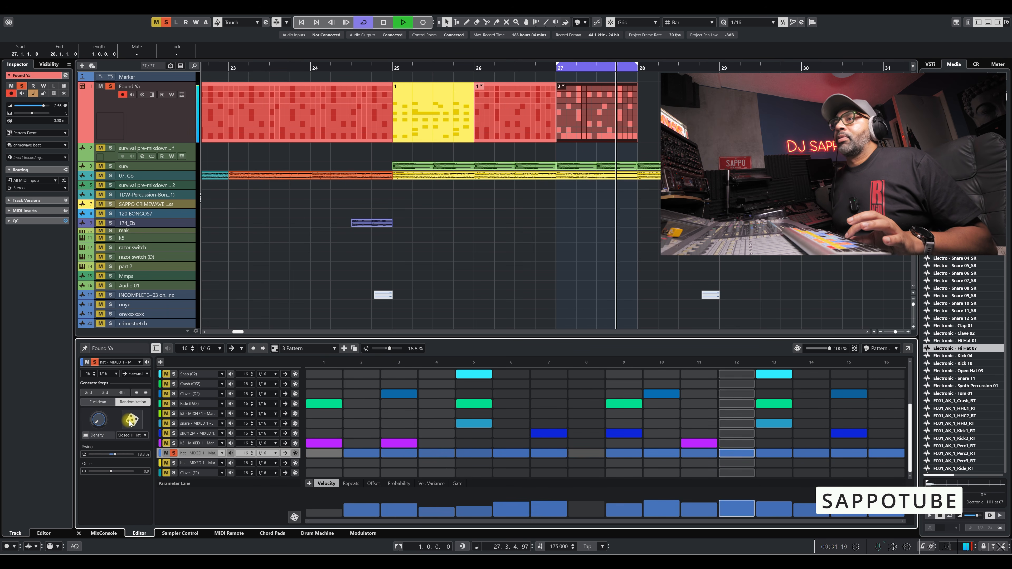
key("space")
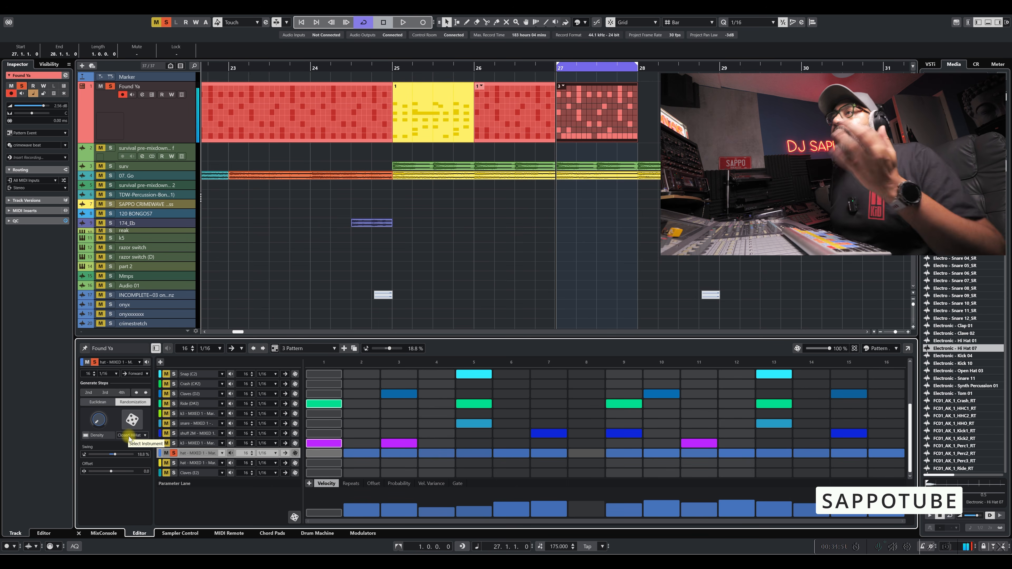
Shift the hat lane's steps forward by four steps.
left_click(148, 394)
left_click(148, 394)
left_click(147, 394)
left_click(148, 394)
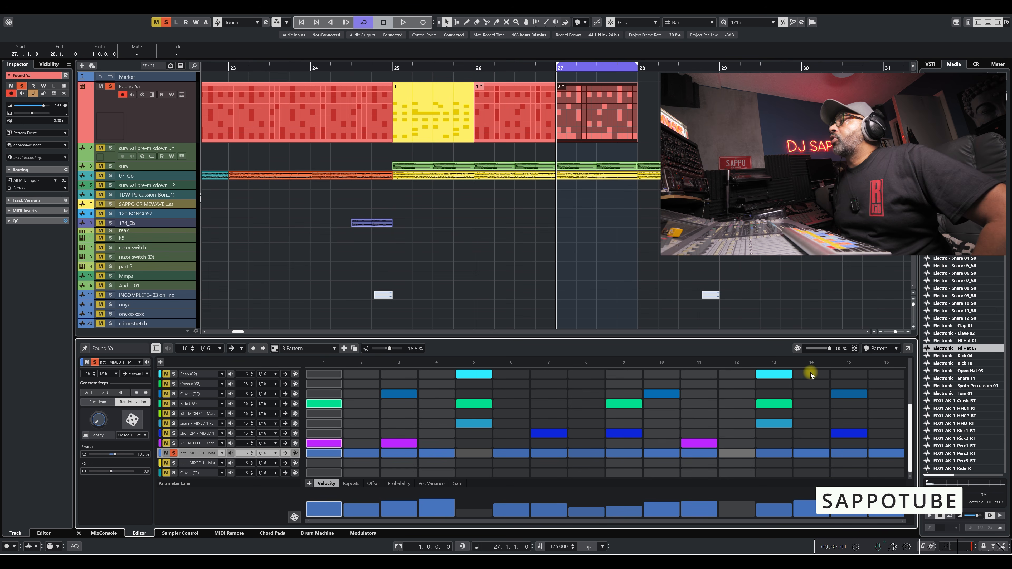
Open the Pattern Editor in a separate window, move it above the lower editor, and play back the shifted hat steps.
left_click(908, 349)
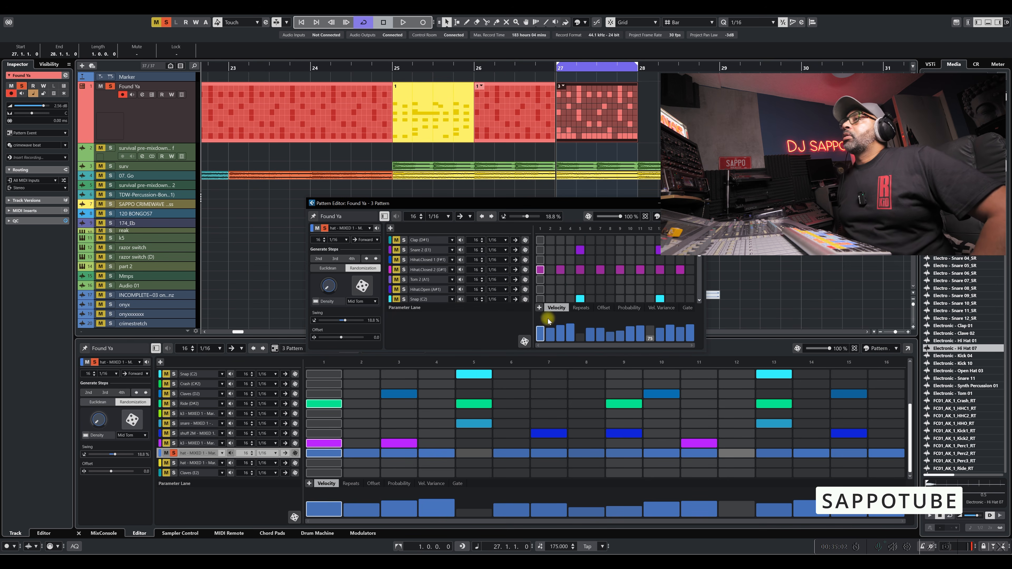
left_click_drag(479, 203, 425, 167)
key("space")
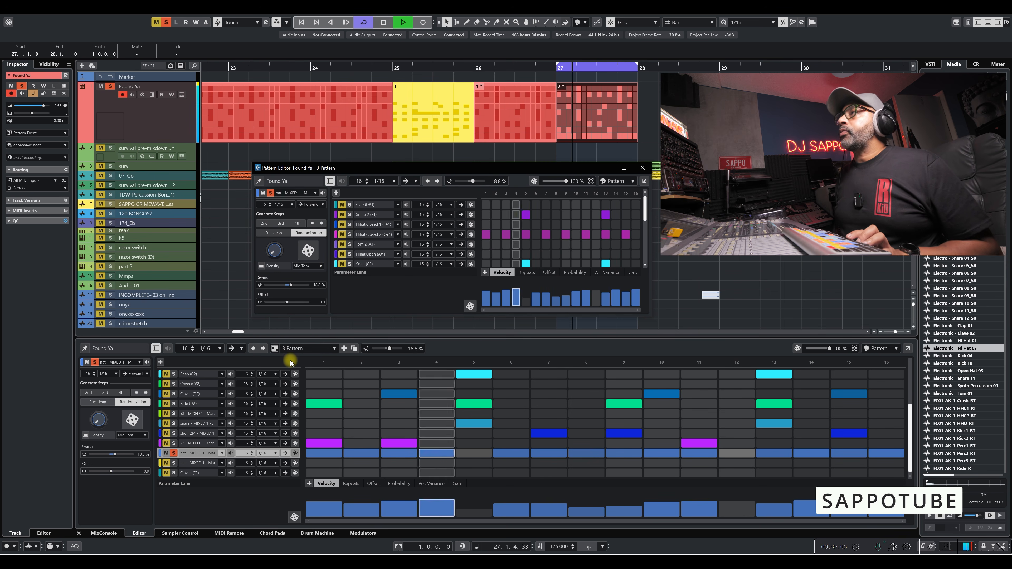
key("space")
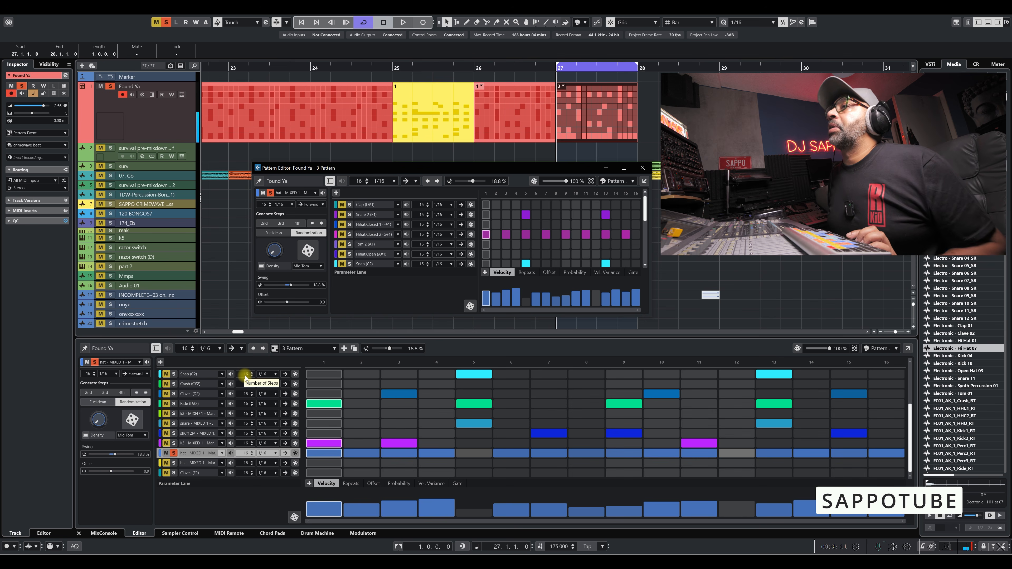
key("space")
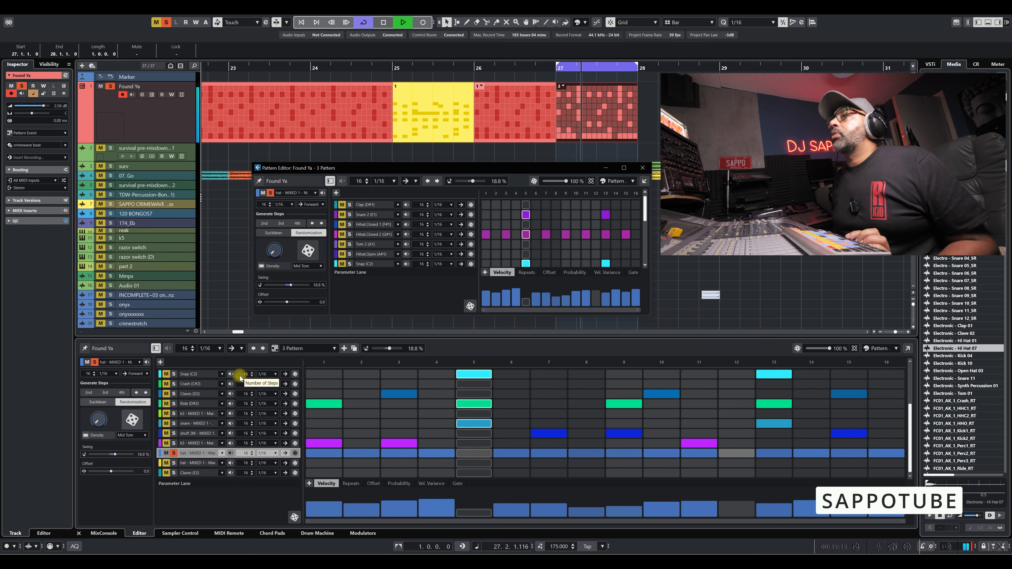
key("space")
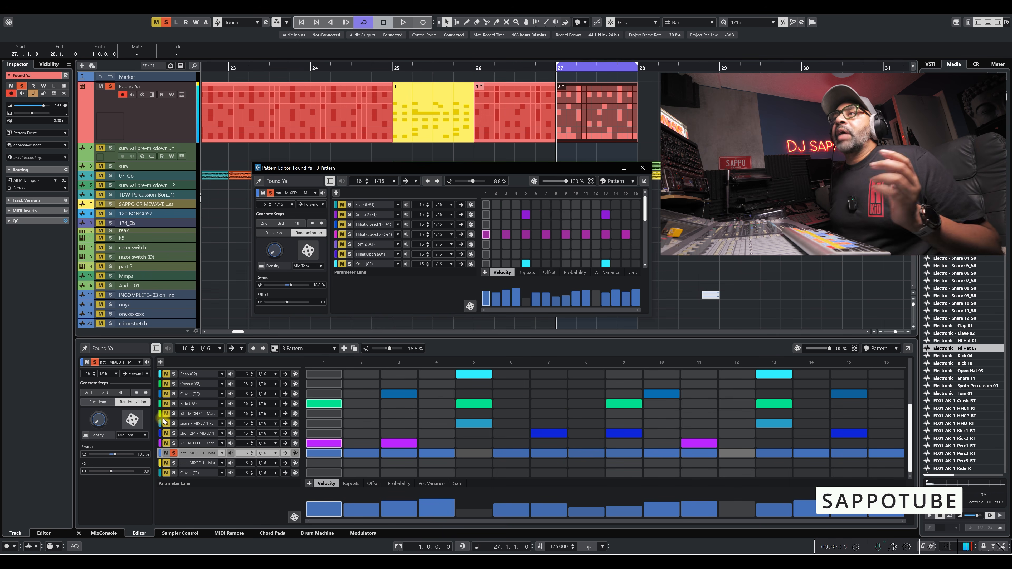
Play pattern 3 with all lanes audible by unsoloing the hat lane, and solo the hat lane again after playback.
left_click(173, 454)
key("space")
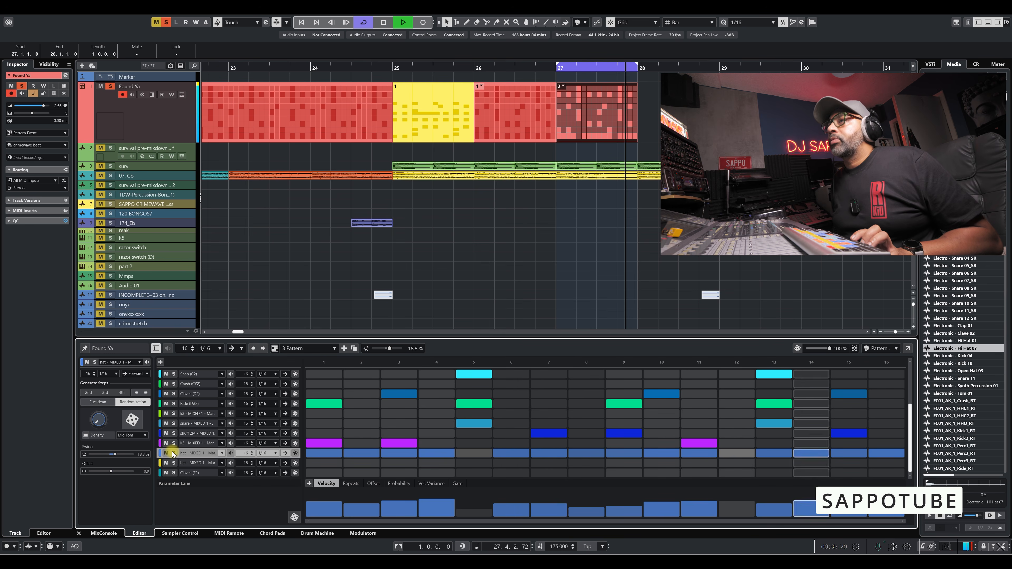
key("space")
left_click(173, 455)
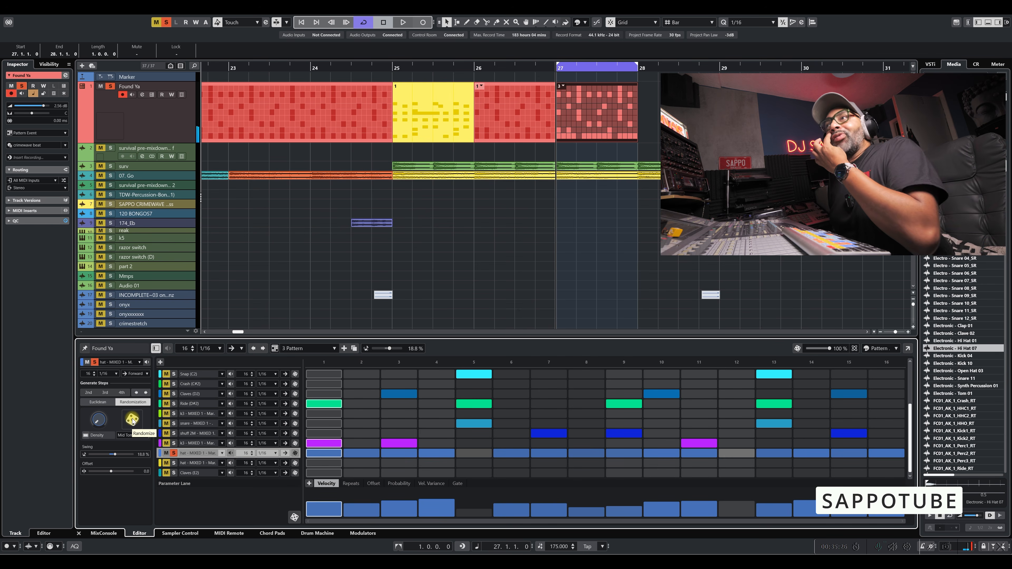
Shift the hat lane's steps one step forward and one step back.
left_click(146, 392)
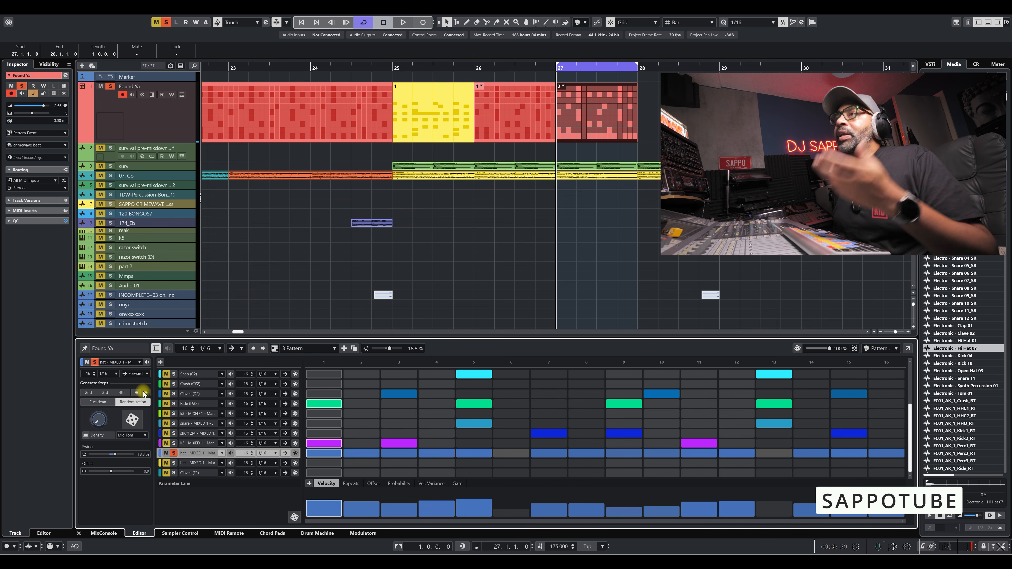
left_click(137, 393)
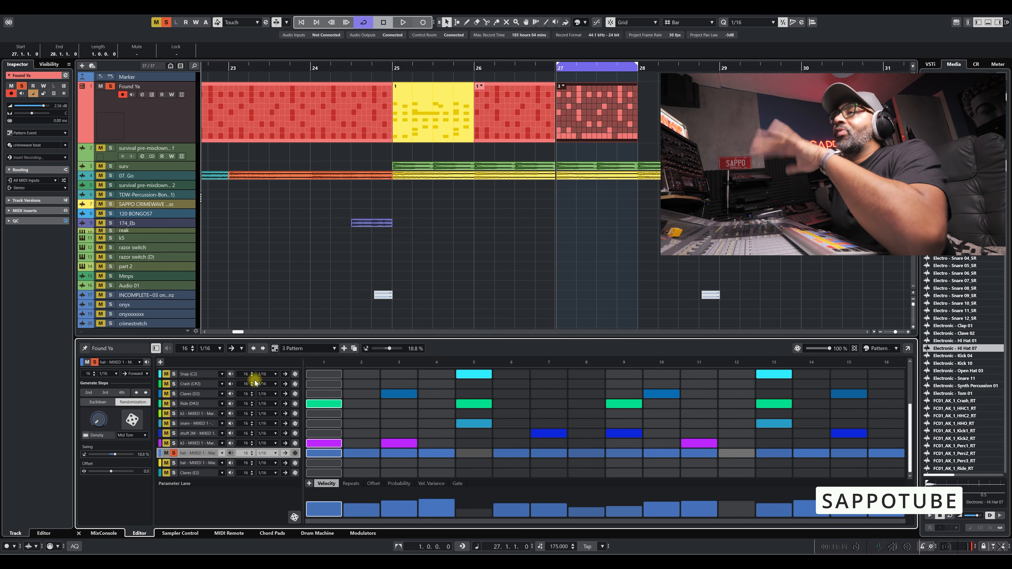
Duplicate pattern 3 and assign the copy, pattern 5, to the pattern event at bar 27.
left_click(331, 348)
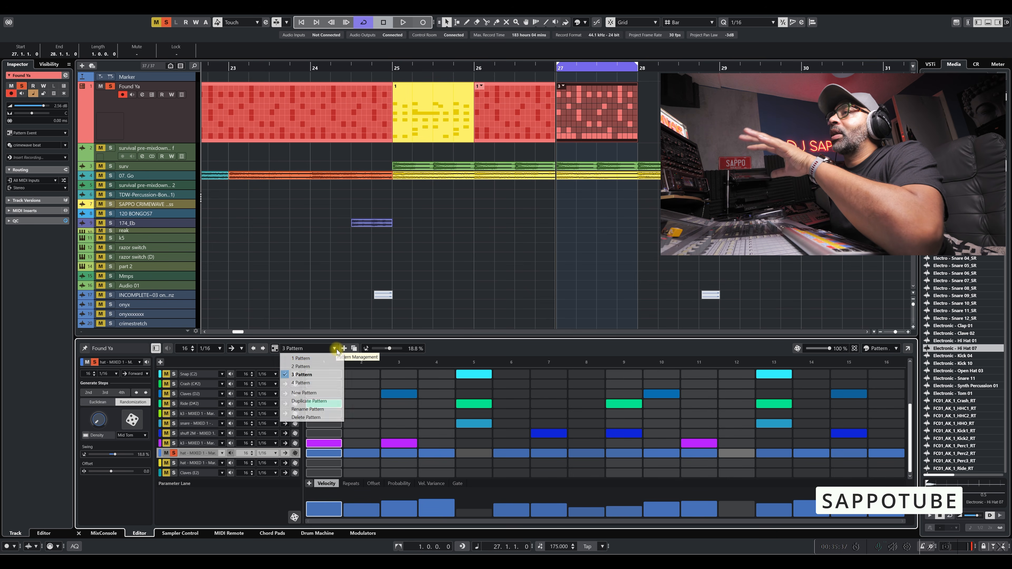
left_click(317, 400)
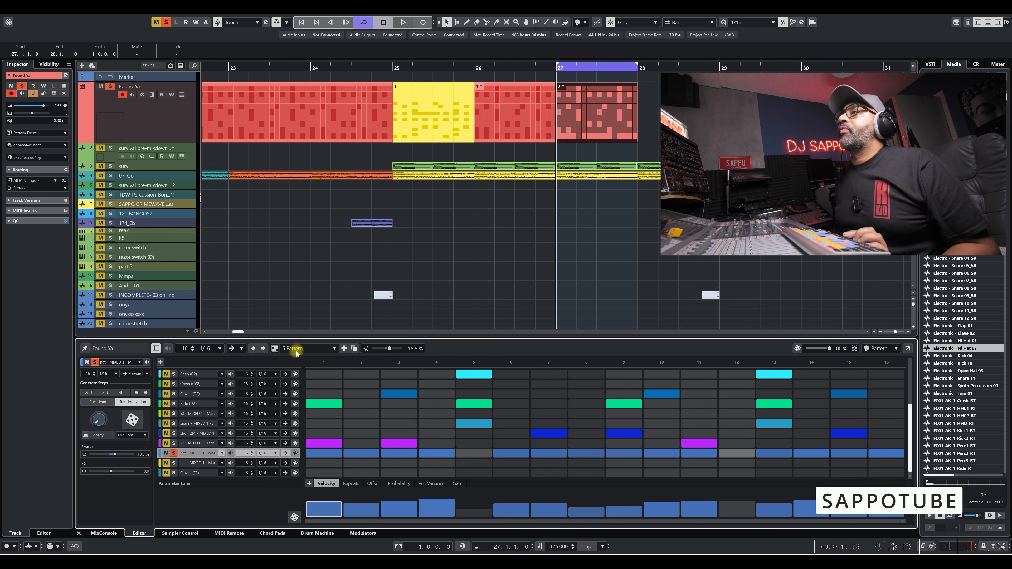
left_click(565, 118)
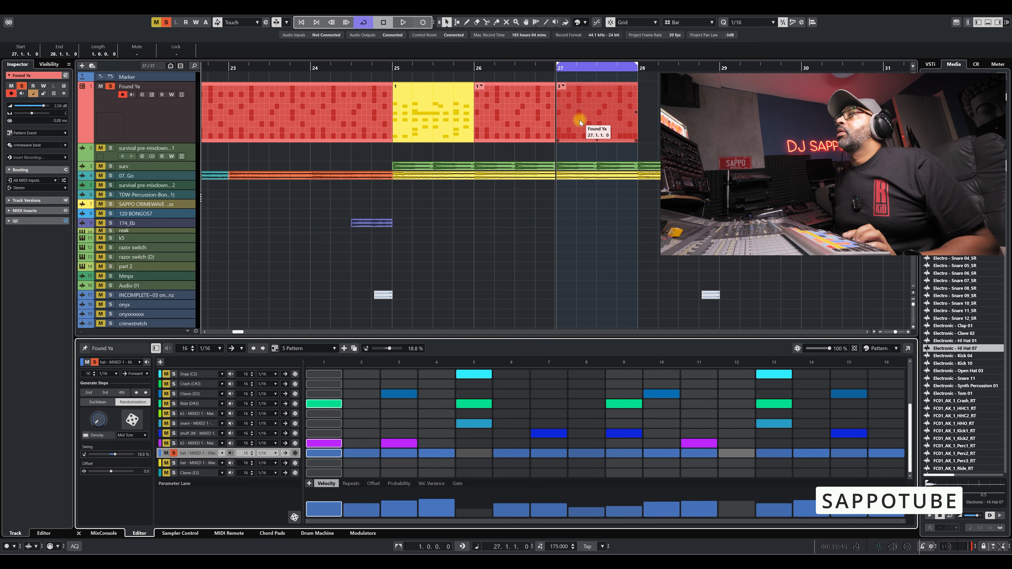
left_click(597, 119)
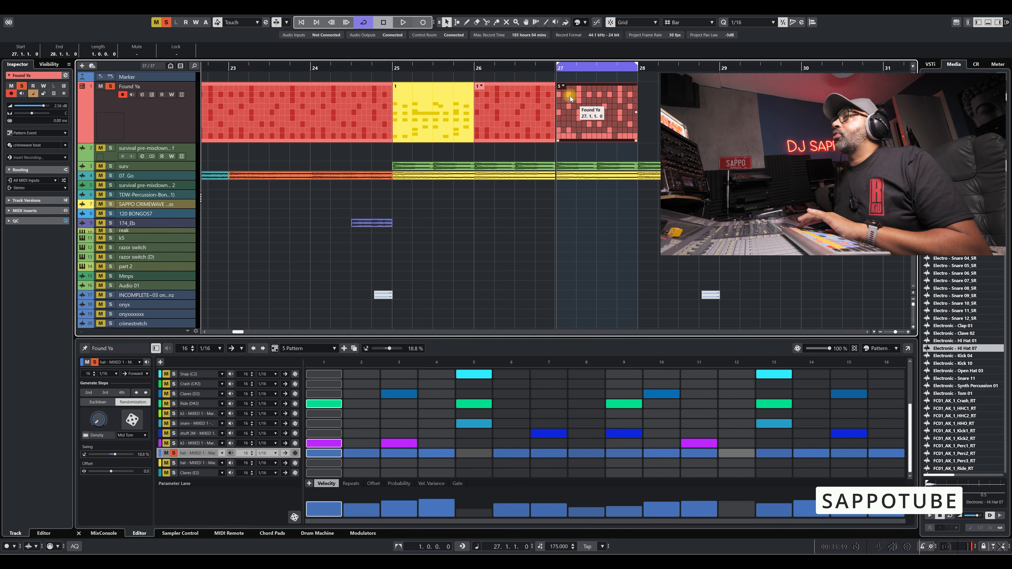
left_click(561, 85)
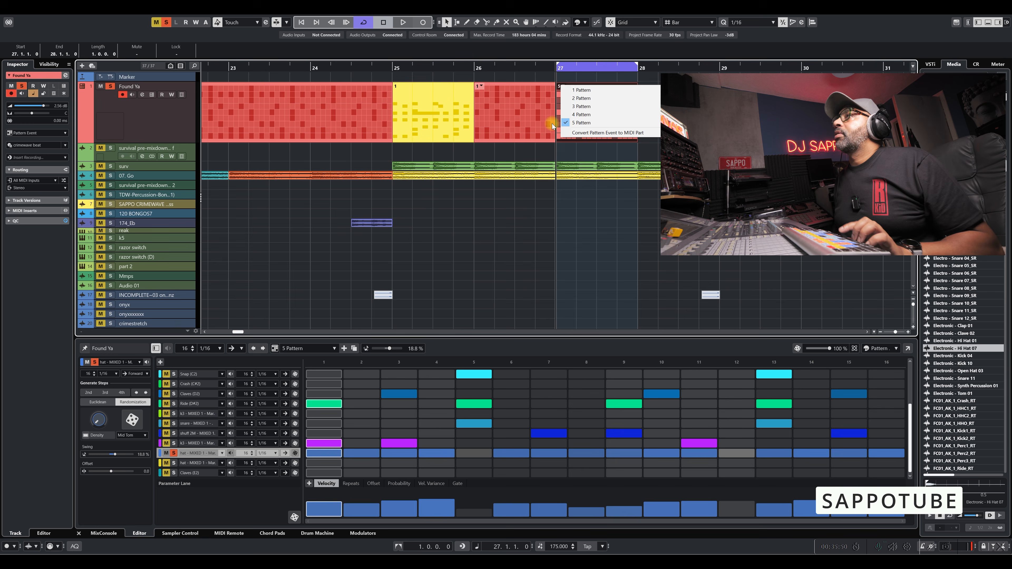
left_click(588, 123)
Play back pattern 5 at bar 27, keeping the hat lane soloed.
key("space")
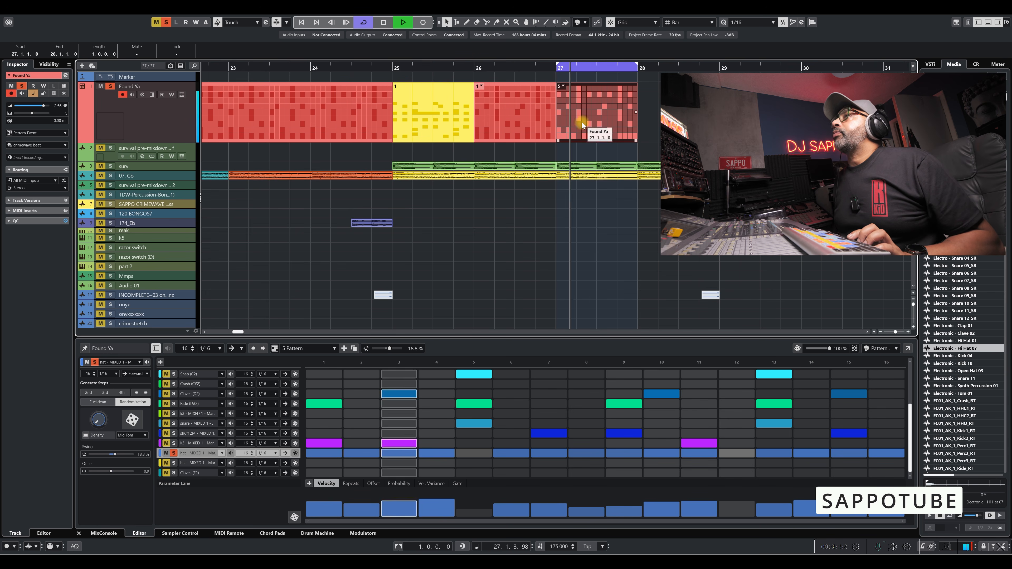
key("space")
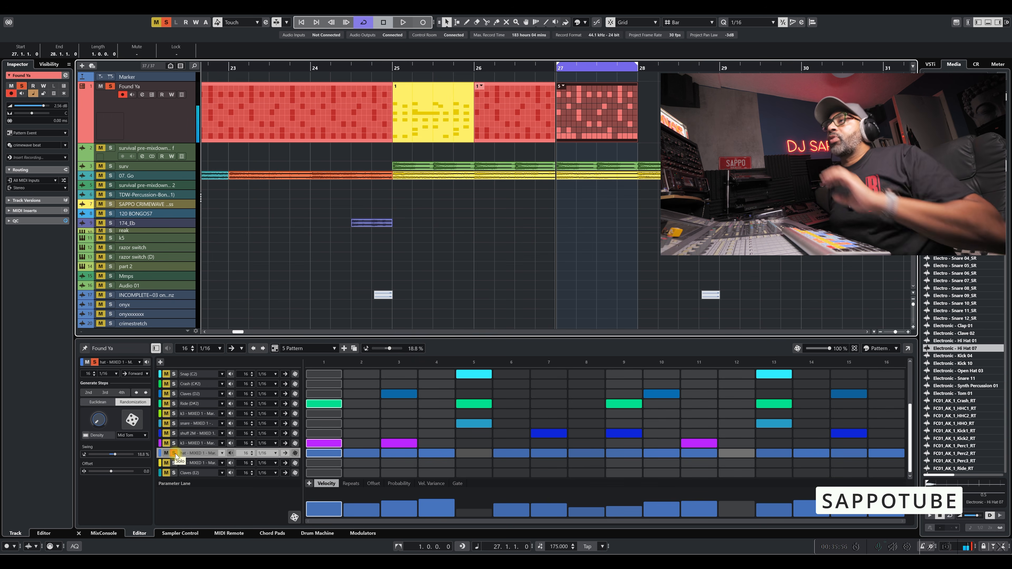
left_click(175, 453)
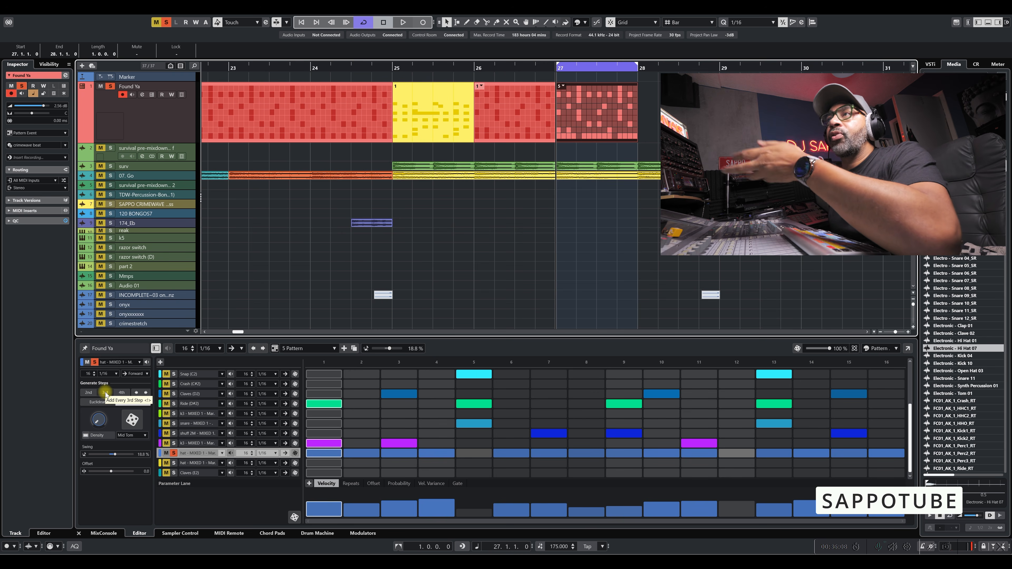
Try filling the hat lane with every 2nd and every 3rd step, returning to every 2nd, and briefly open the separate Pattern Editor window.
left_click(89, 393)
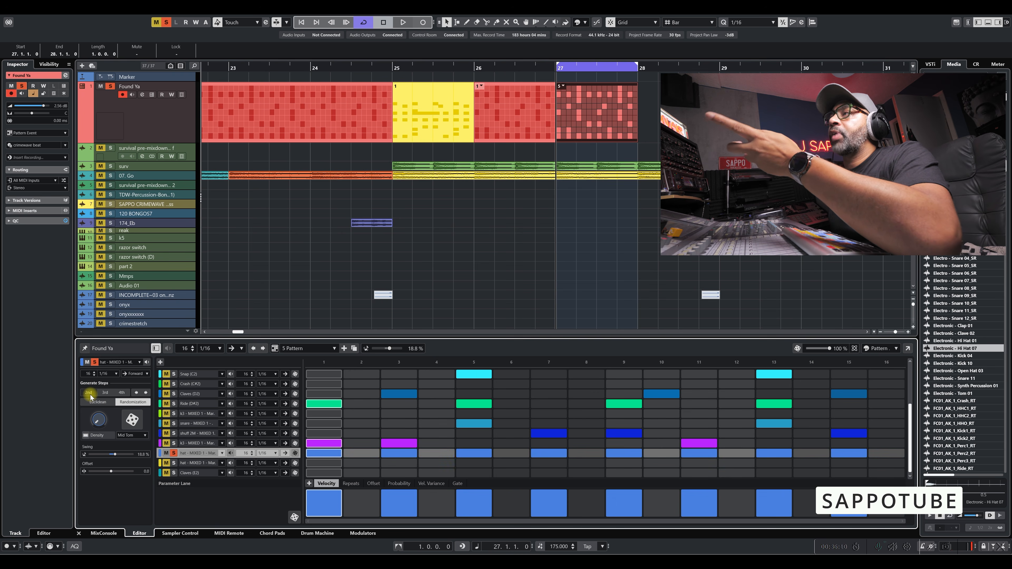
left_click(104, 392)
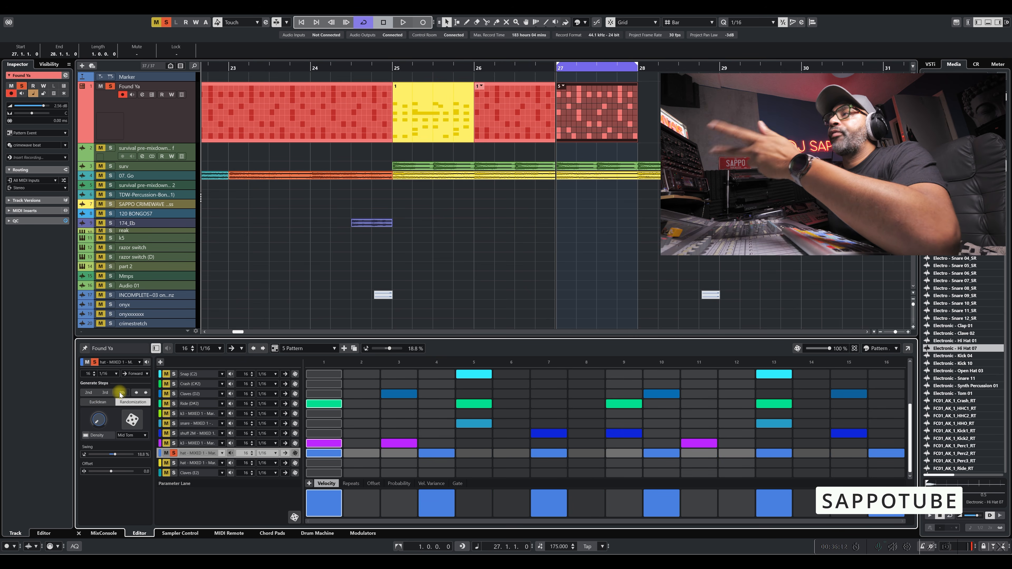
left_click(88, 393)
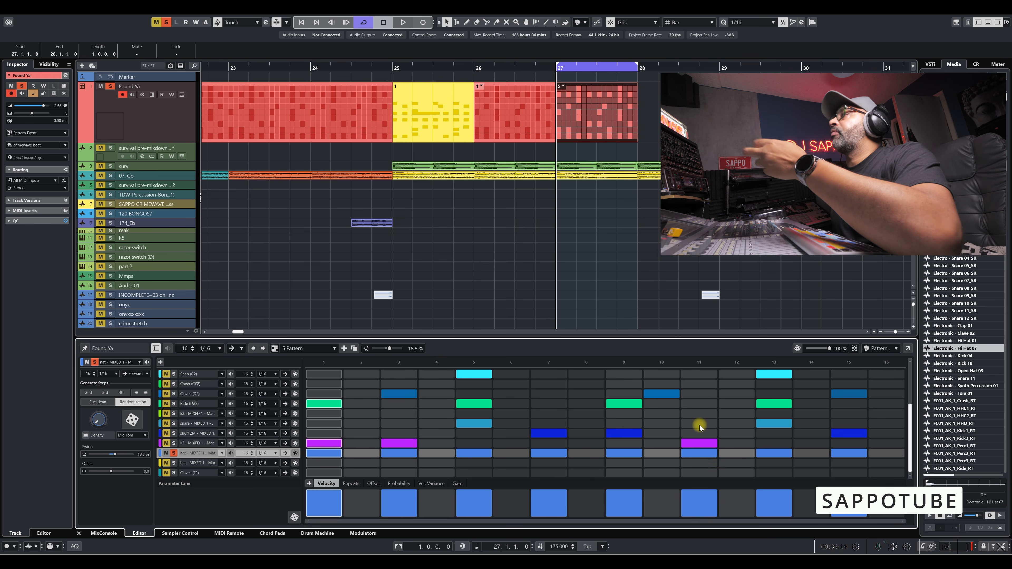
left_click(908, 348)
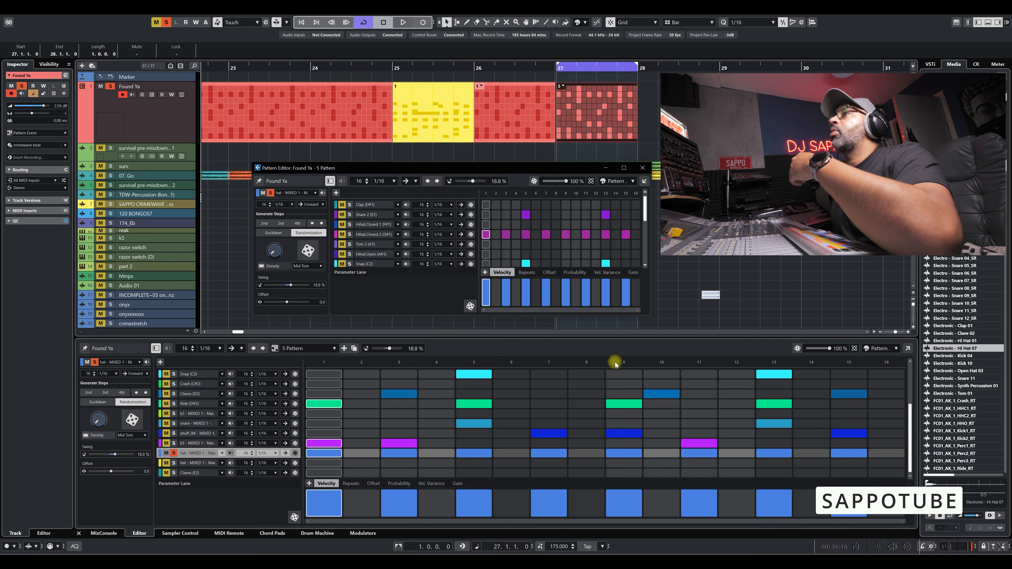
left_click(90, 394)
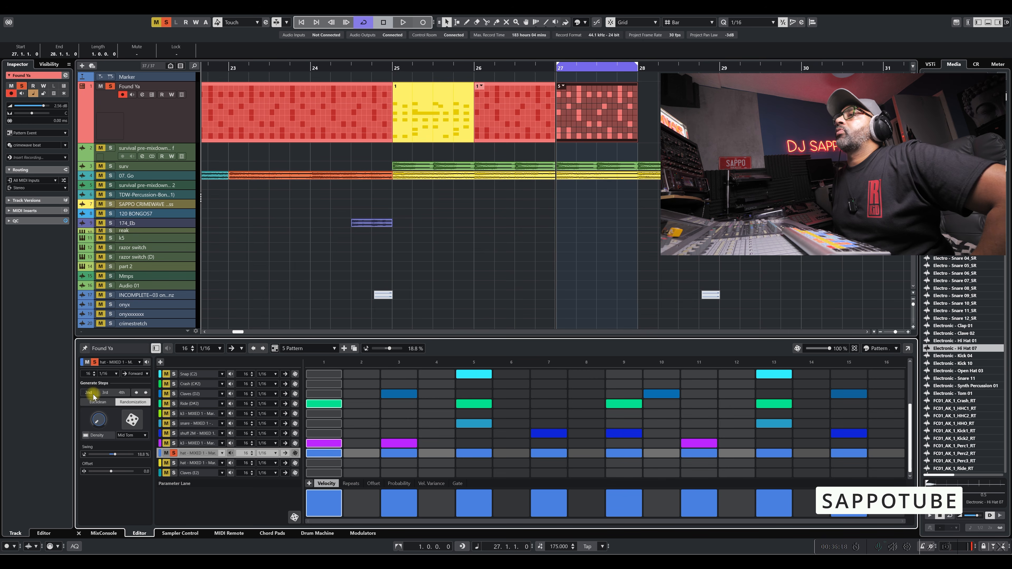
Fill the hat lane with every 3rd step and play it back with its lane in view in the separate Pattern Editor window.
left_click(105, 393)
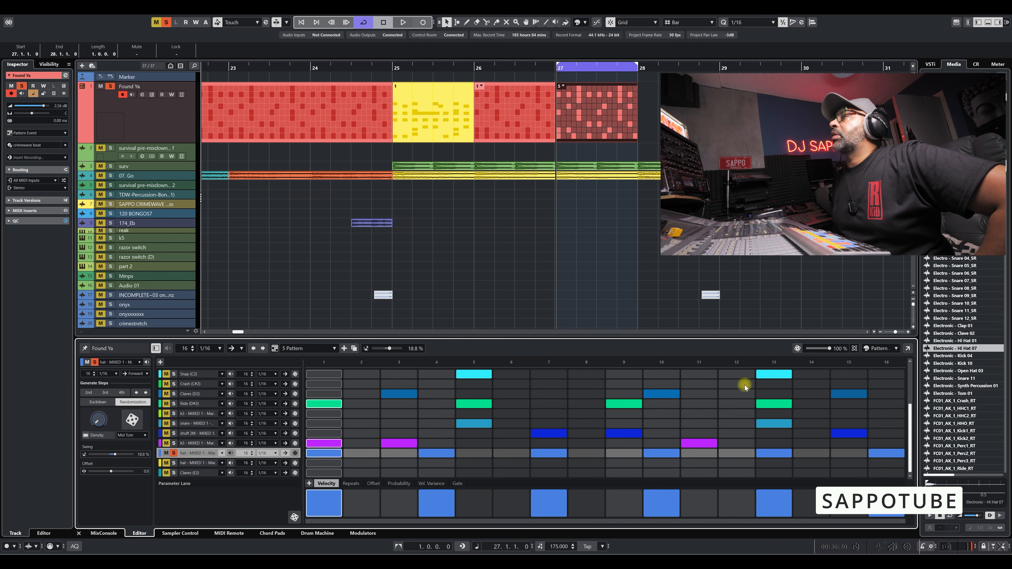
left_click(908, 349)
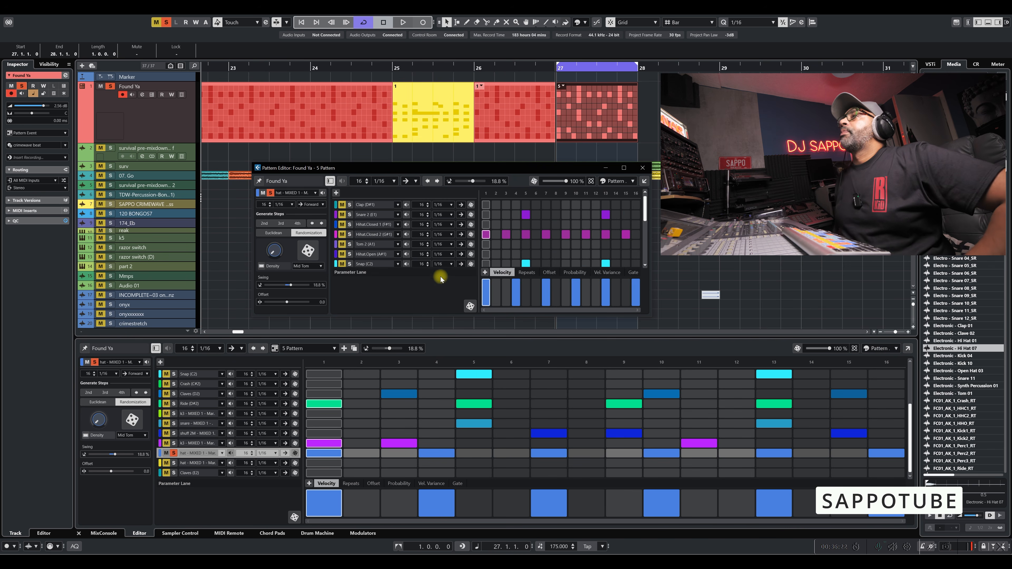
key("space")
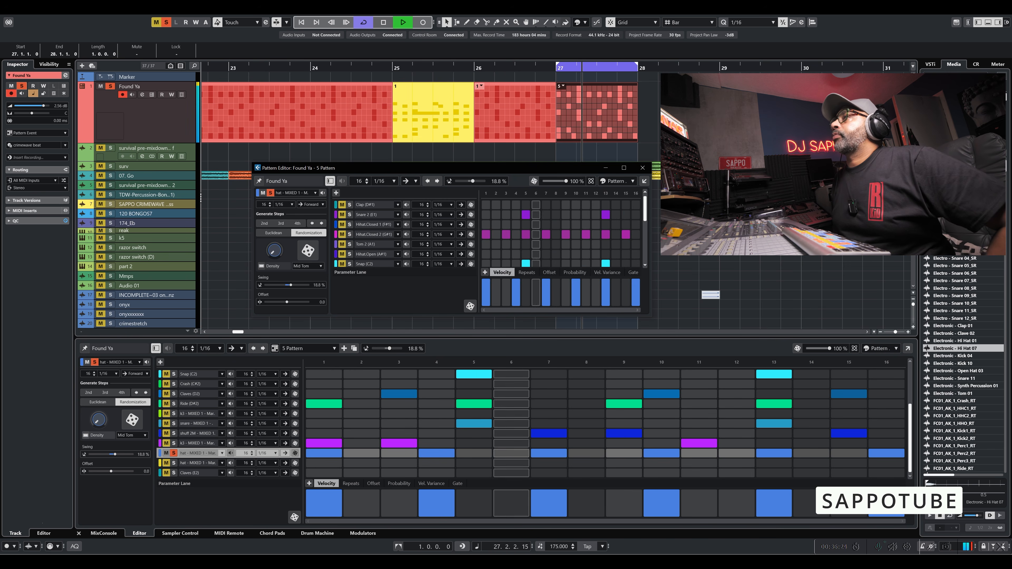
left_click_drag(645, 215, 645, 258)
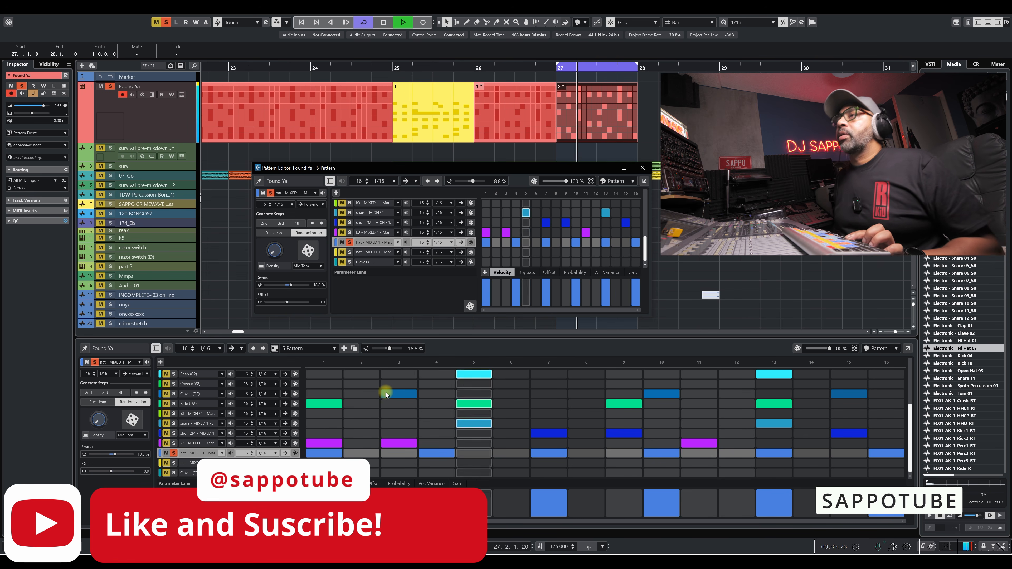
key("space")
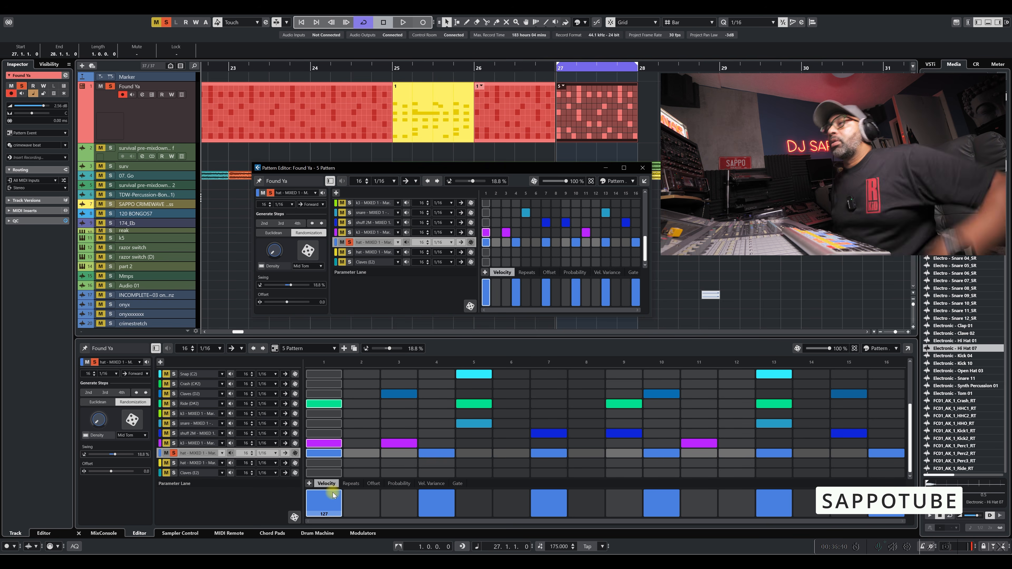
Randomize the hat lane's velocities, play the pattern with all lanes audible, and solo the hat lane again.
left_click(296, 517)
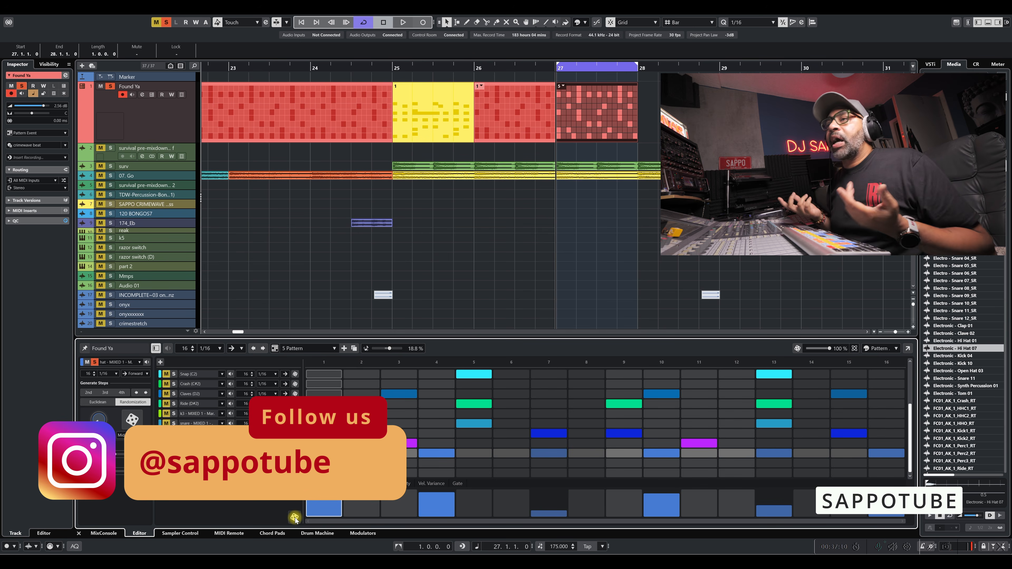
key("space")
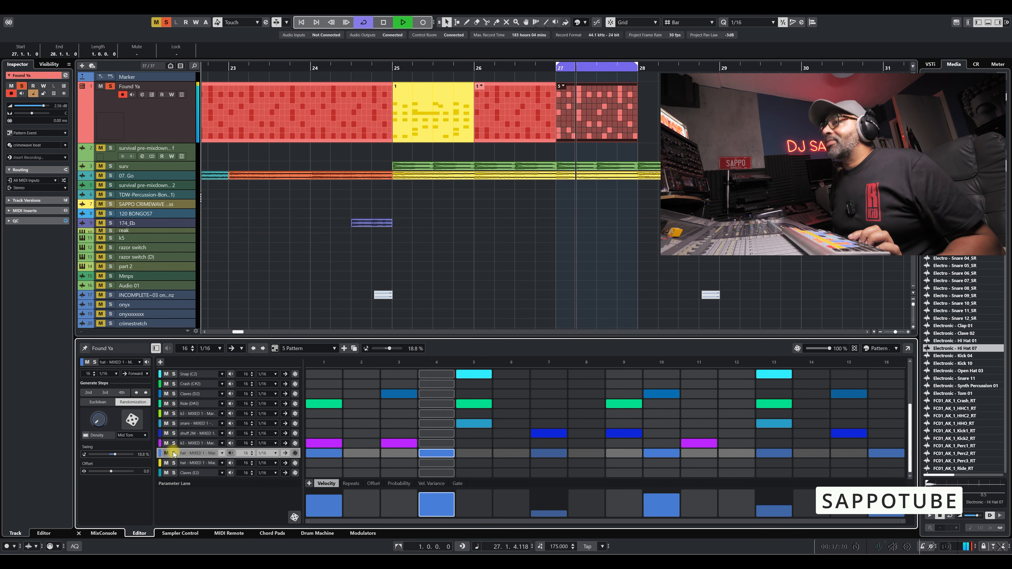
key("space")
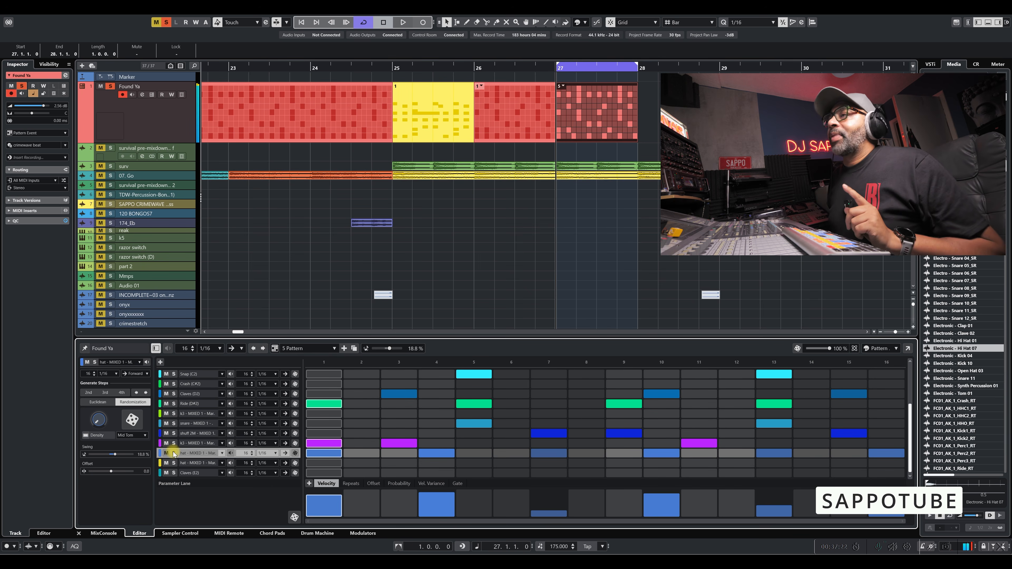
left_click(174, 453)
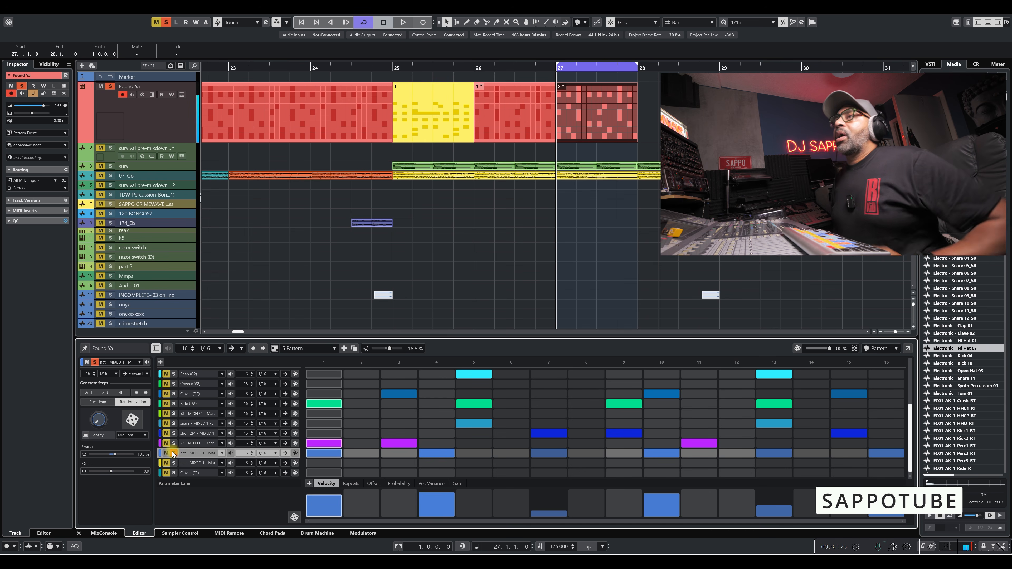
Try every 3rd and 4th step on the hat lane, settle on every 2nd step, randomize the velocities, and play it back.
left_click(106, 393)
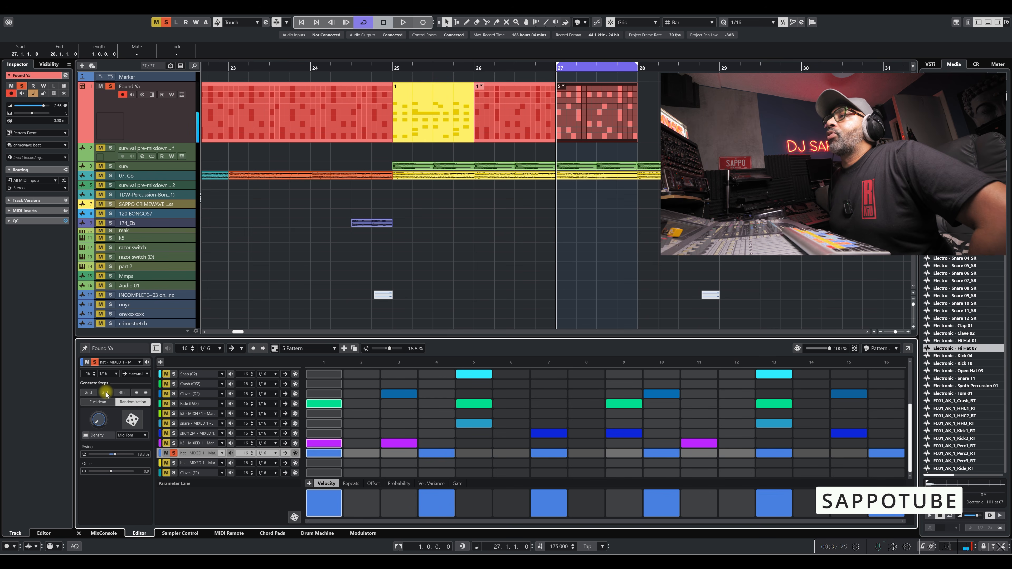
left_click(122, 392)
left_click(89, 393)
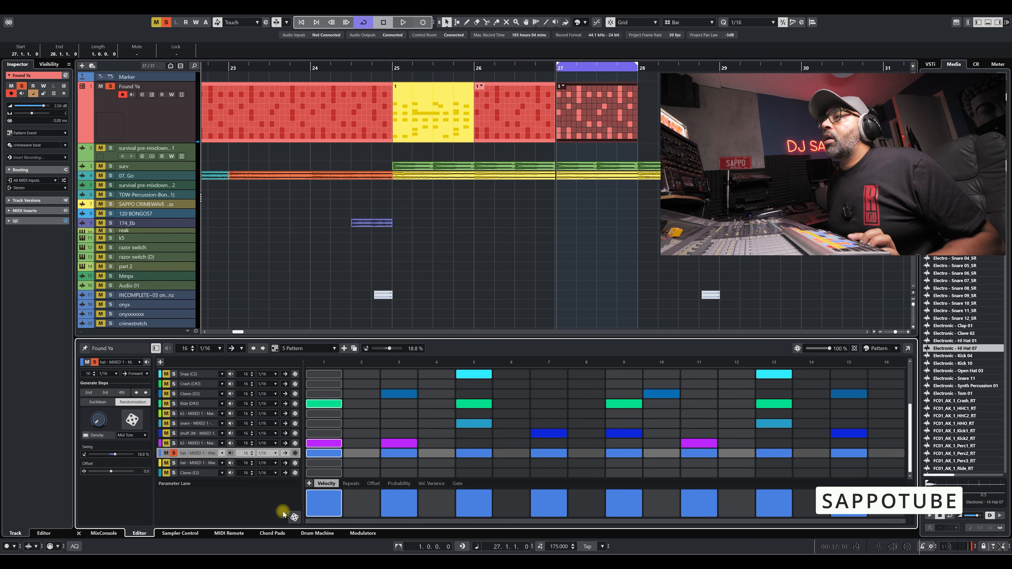
left_click(294, 518)
key("space")
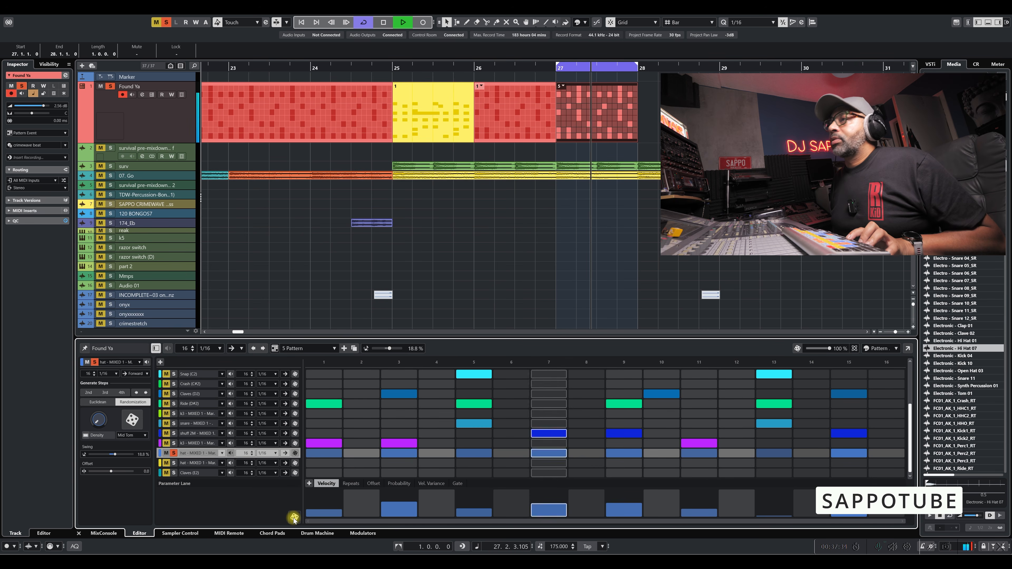
key("space")
Raise the Repeats value of the hat lane's step 11 and start playback.
left_click(352, 485)
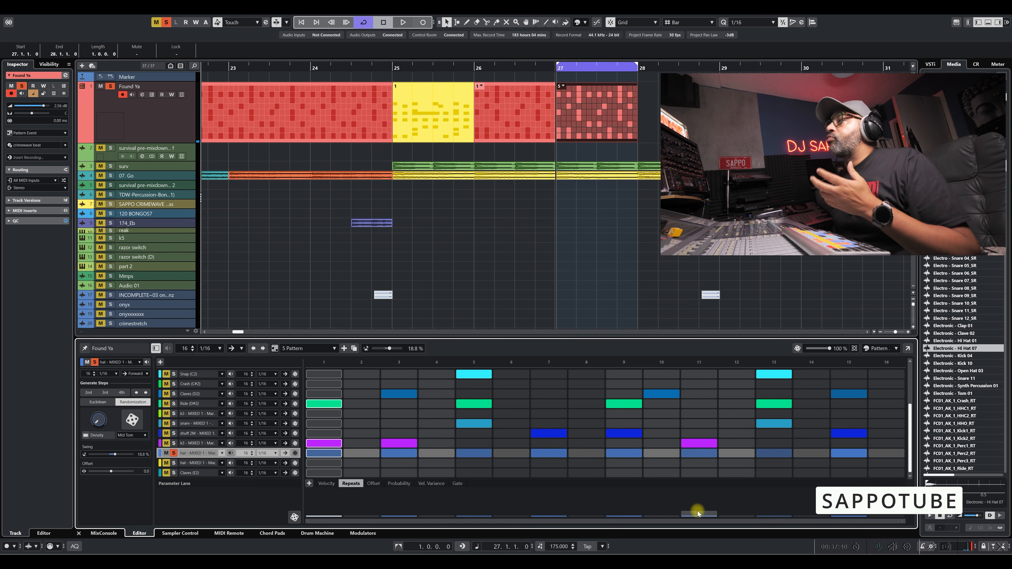
left_click_drag(699, 499, 699, 493)
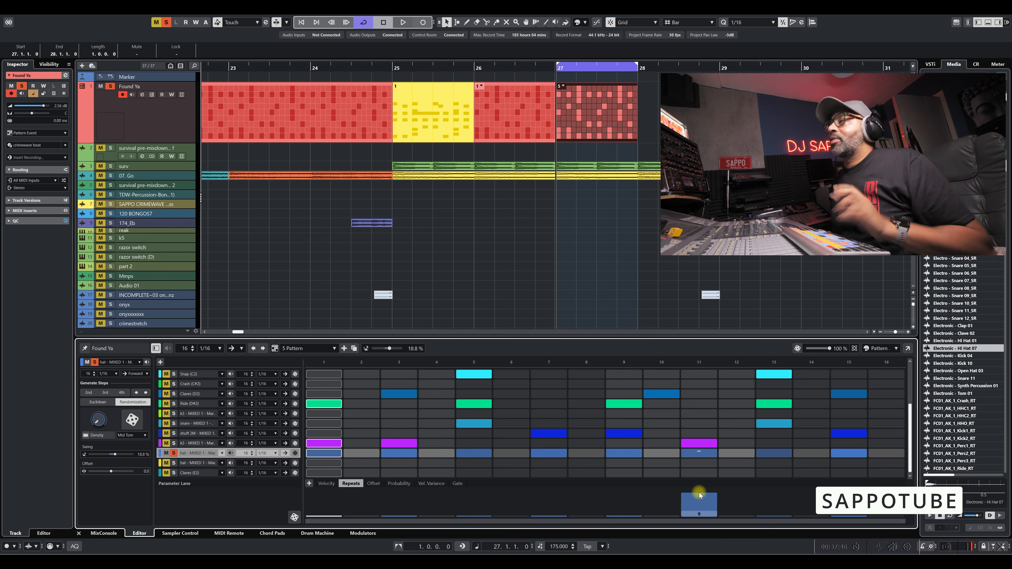
key("space")
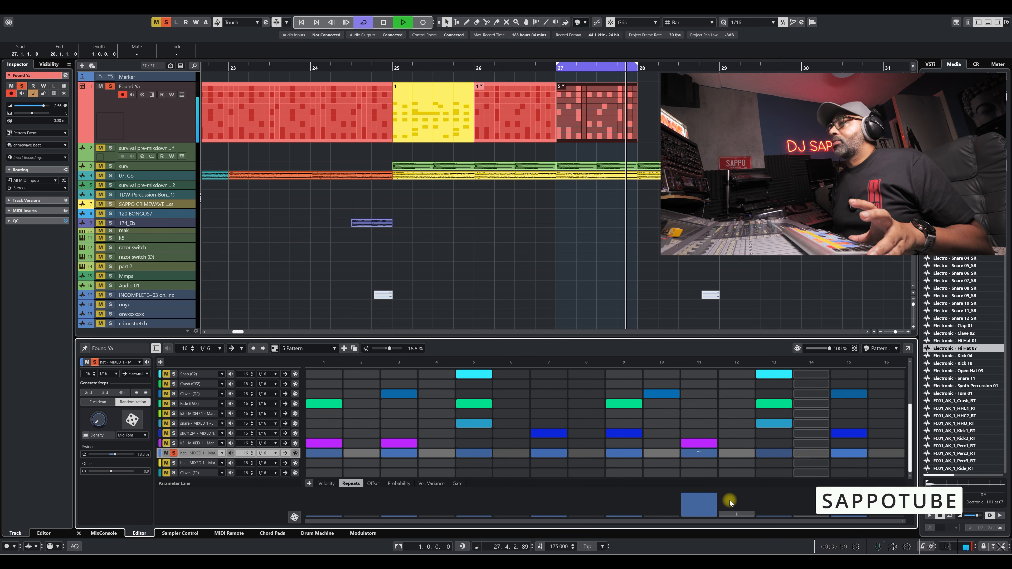
Solo the snare lane along with the hat and raise the Repeats value of snare step 5 during playback.
left_click(174, 424)
key("space")
key("space")
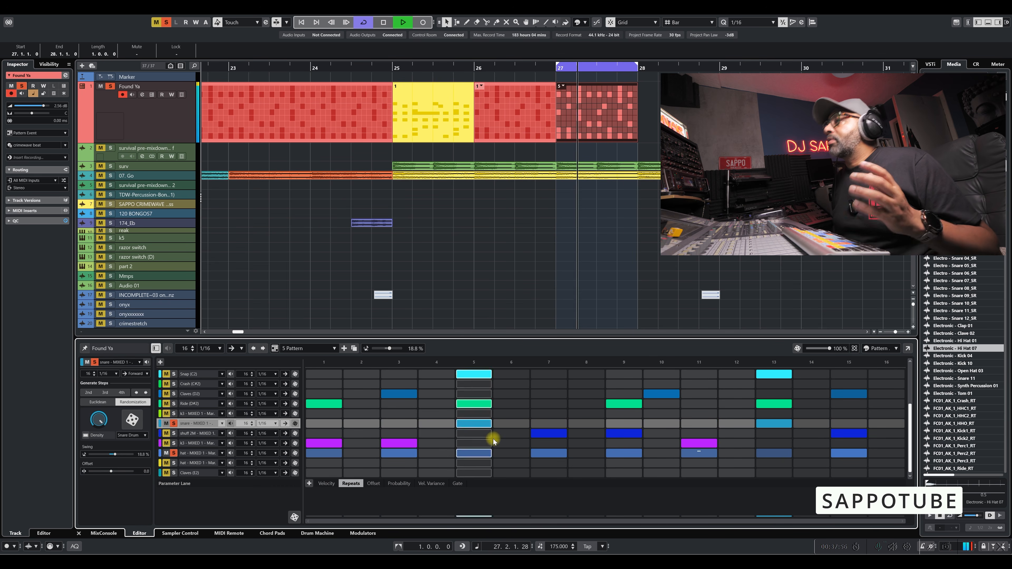
mouse_move(473, 520)
left_mouse_down()
mouse_move(475, 497)
mouse_move(473, 511)
left_mouse_up()
key("space")
Unsolo the hat and snare lanes, play the full pattern, and lower snare step 5's Repeats value back to its minimum.
left_click(175, 453)
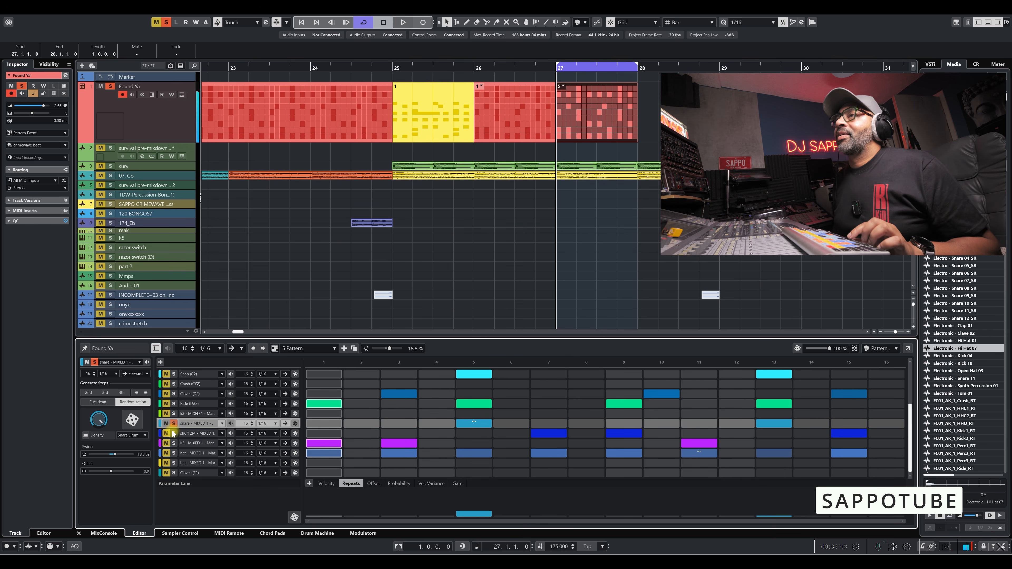
left_click(174, 423)
key("space")
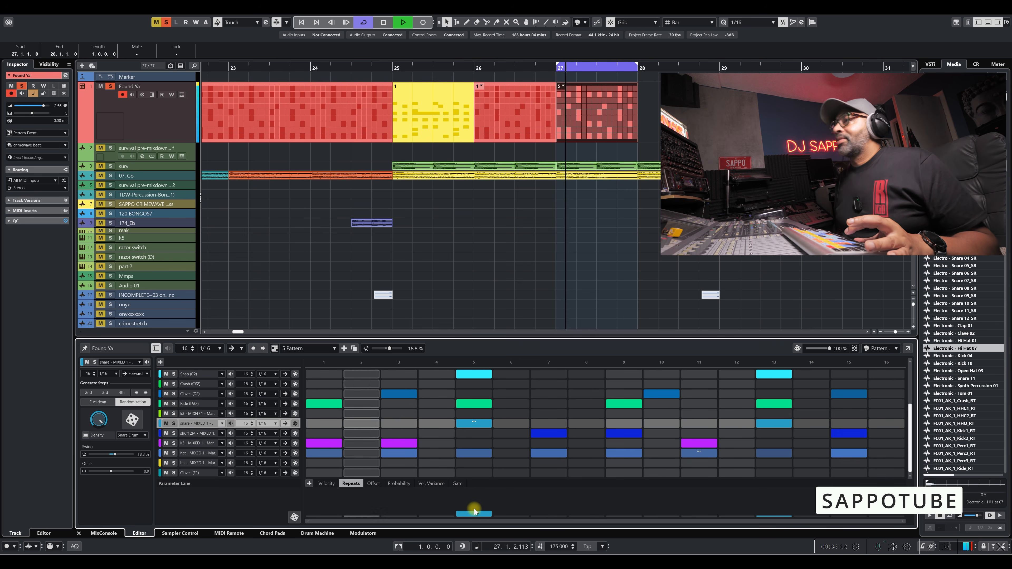
left_click_drag(477, 502, 475, 526)
key("space")
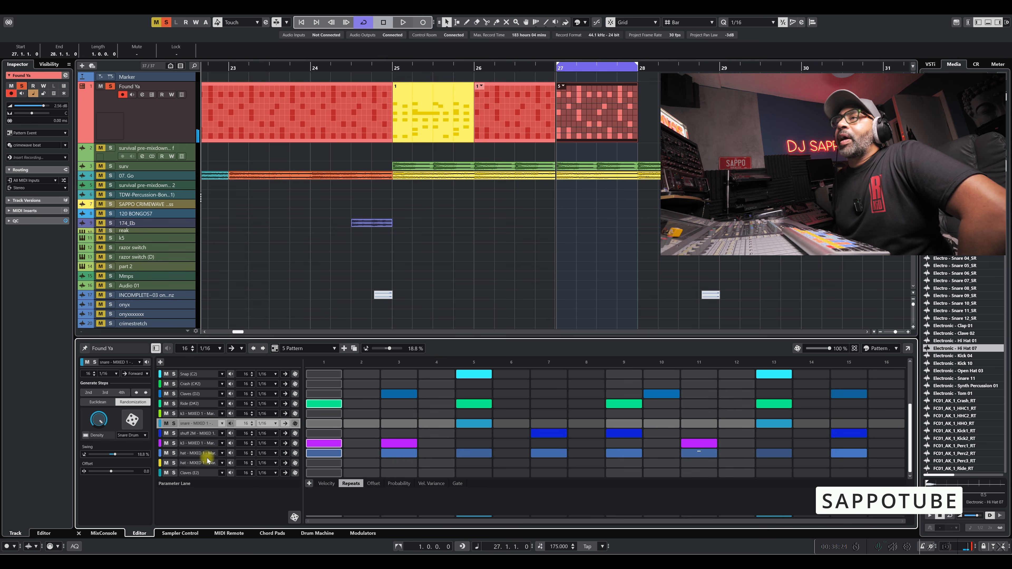
Solo the hat lane, play it back, and display its Offset parameter lane for another playback.
left_click(174, 453)
key("space")
key("space")
left_click(374, 483)
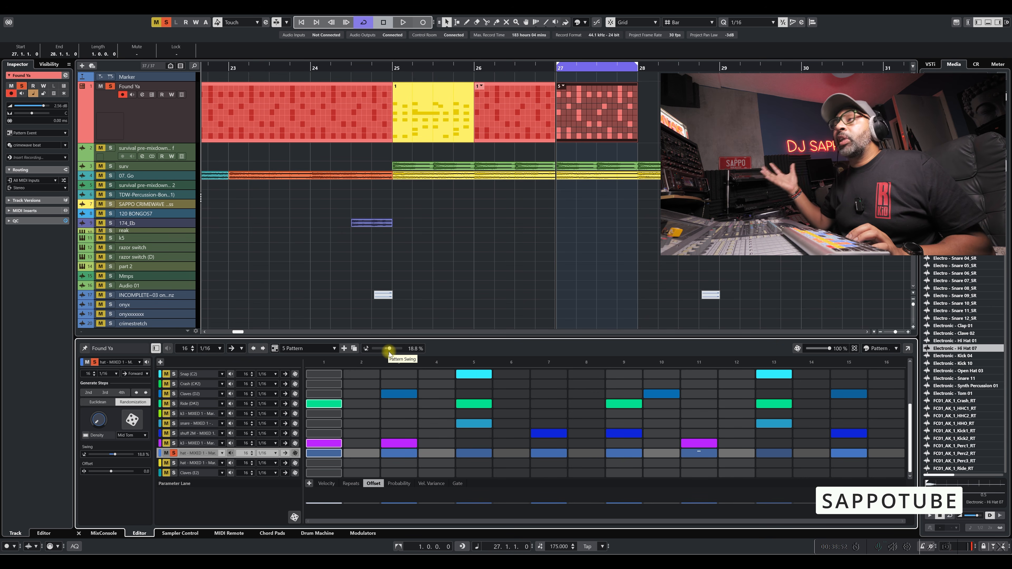
key("space")
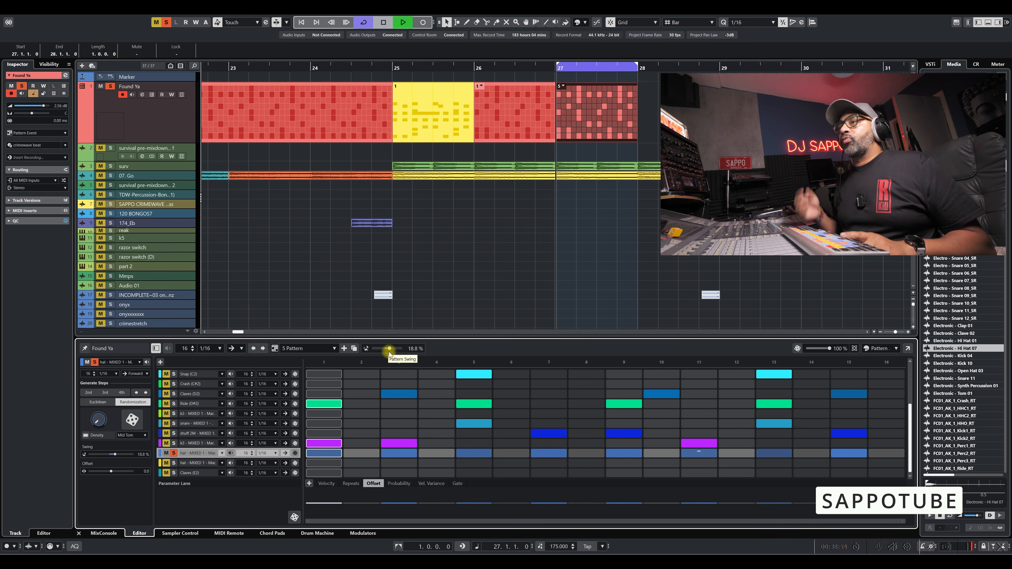
key("space")
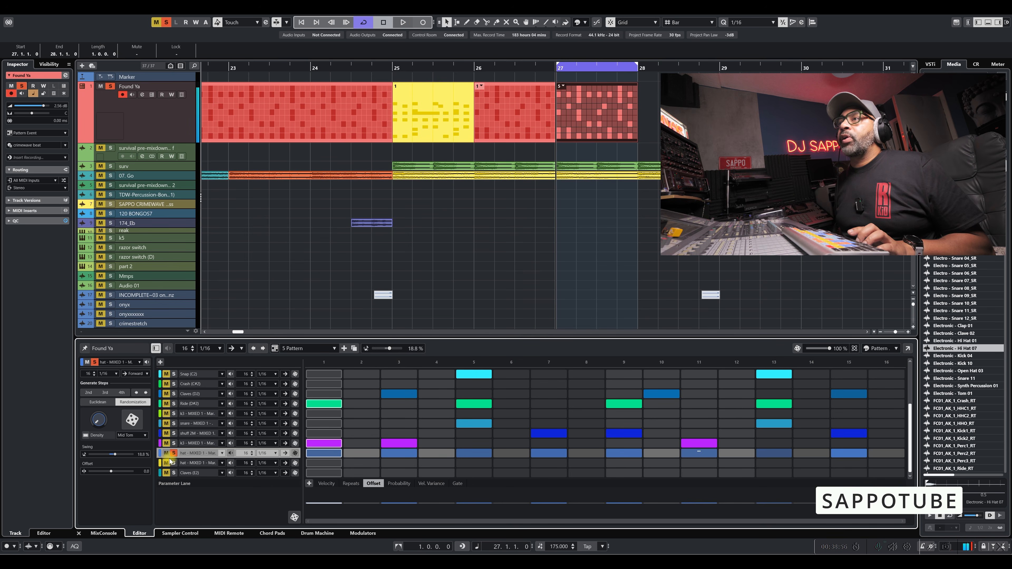
Unsolo the hat lane and play back the full pattern.
left_click(173, 453)
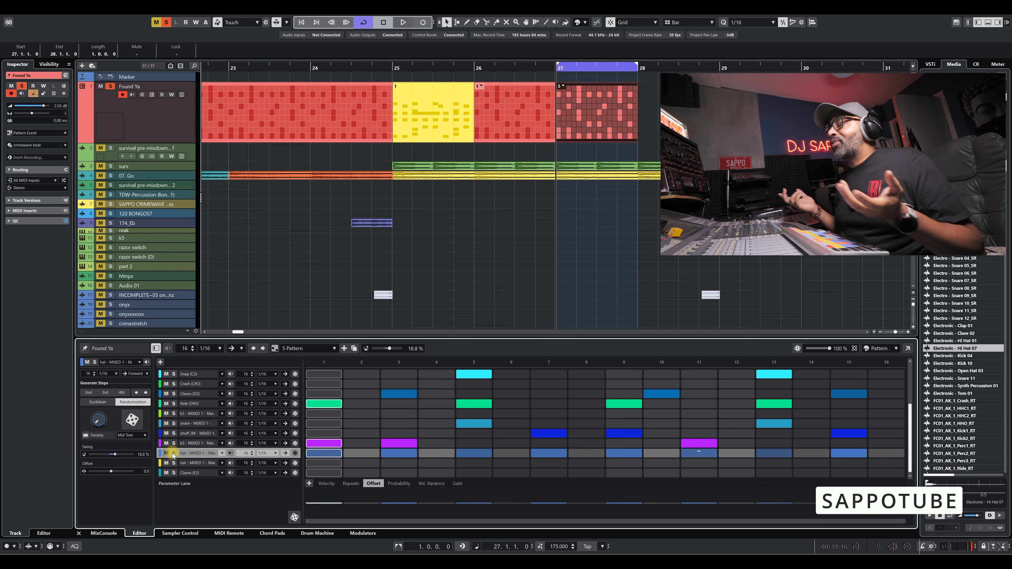
key("space")
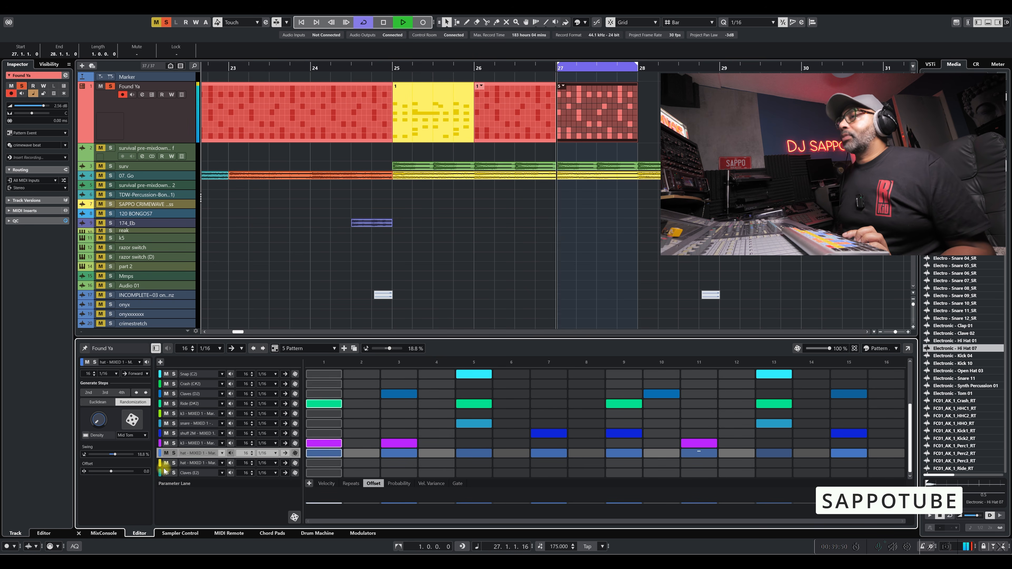
key("space")
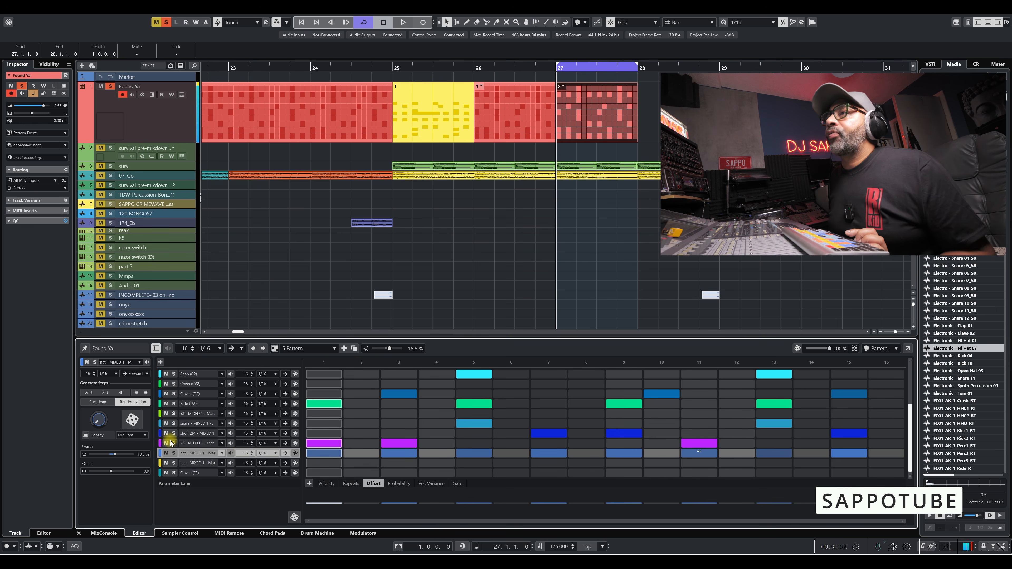
left_click(166, 443)
left_click(174, 443)
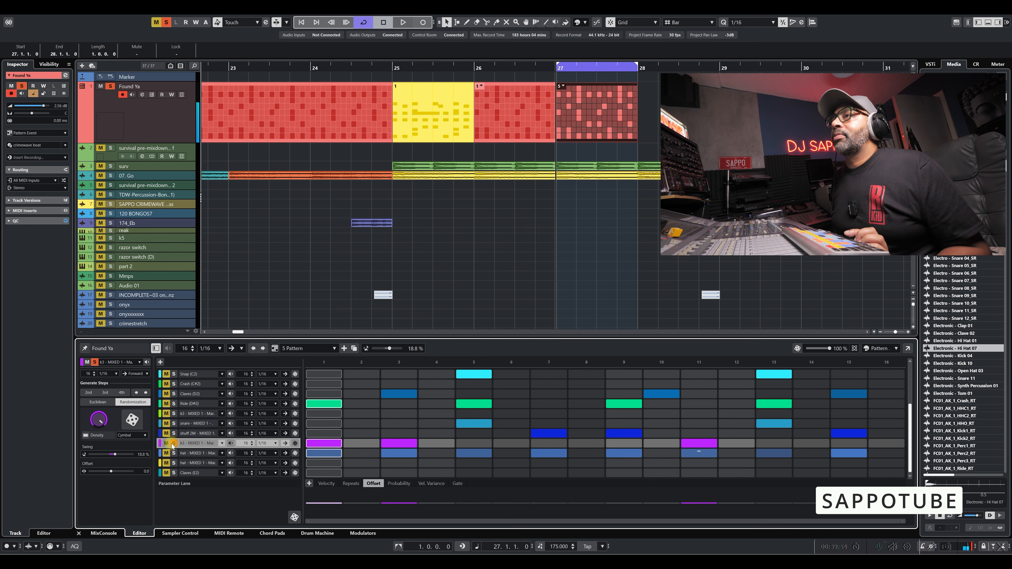
left_click(173, 444)
left_click(166, 443)
Solo the shuff 2M lane and play it back on its own.
left_click(231, 434)
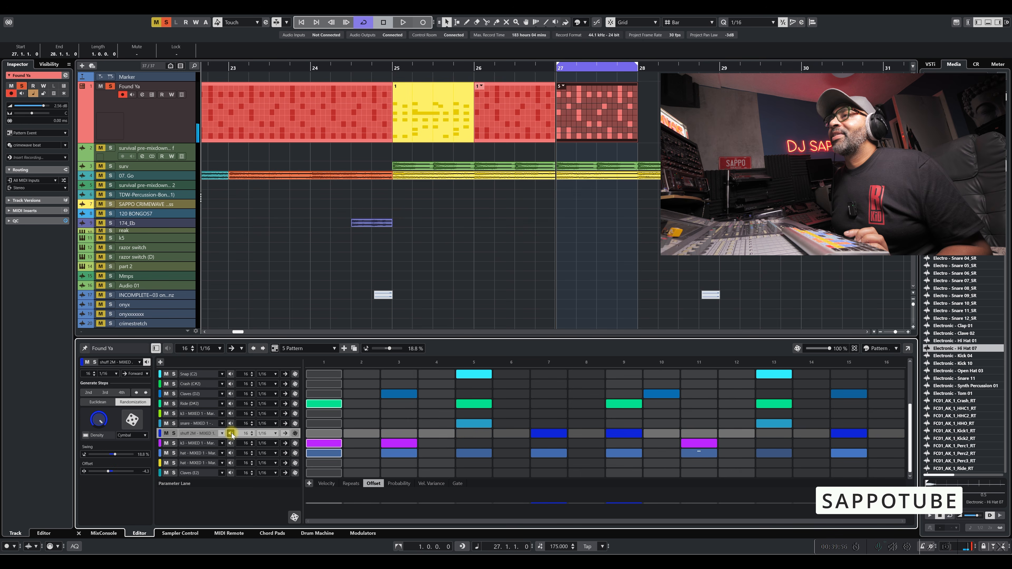
left_click(174, 433)
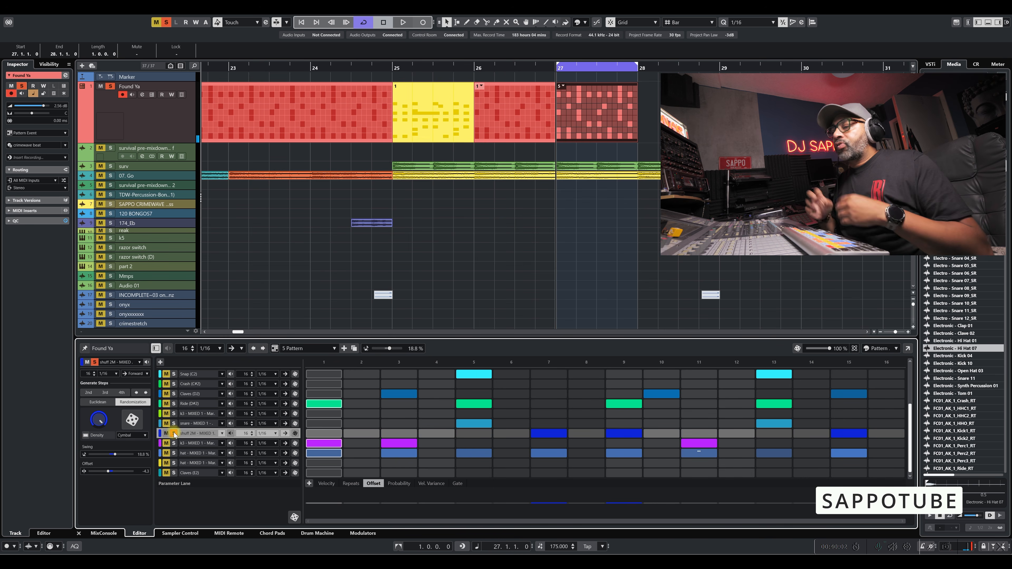
key("space")
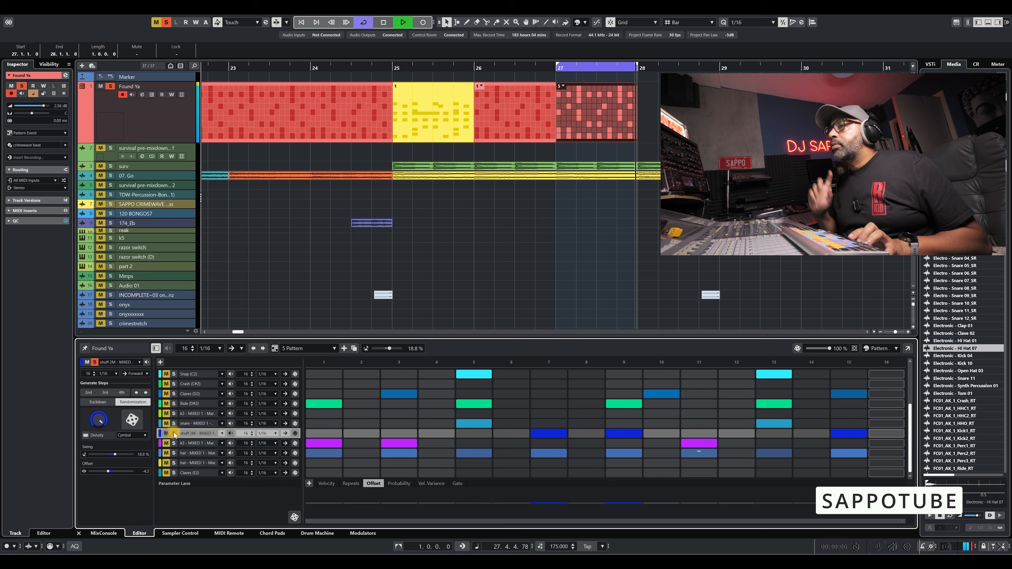
key("space")
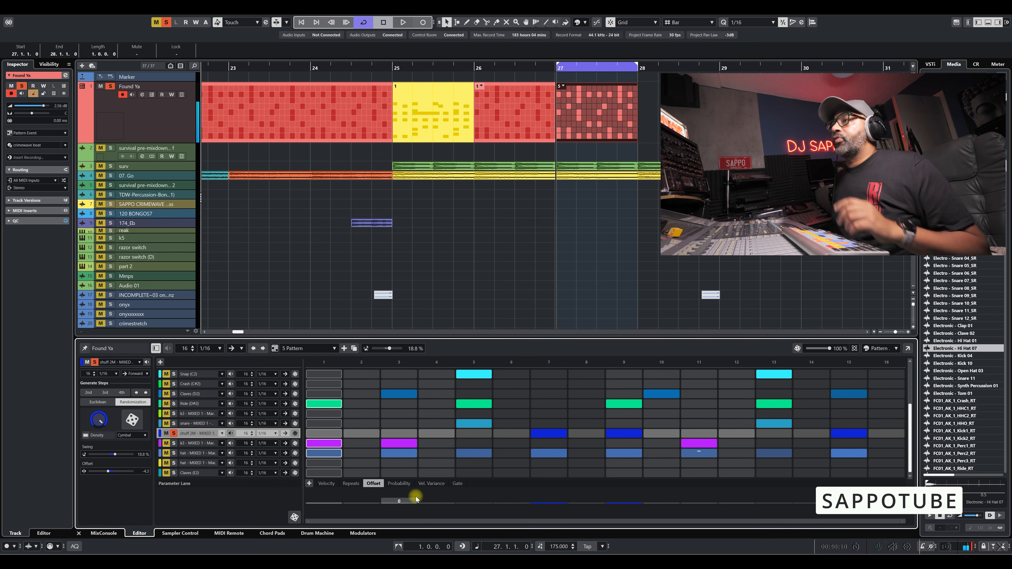
Display the shuff 2M lane's Repeats parameter and raise the value of step 9 during playback.
left_click(350, 483)
key("space")
left_click_drag(619, 518, 623, 500)
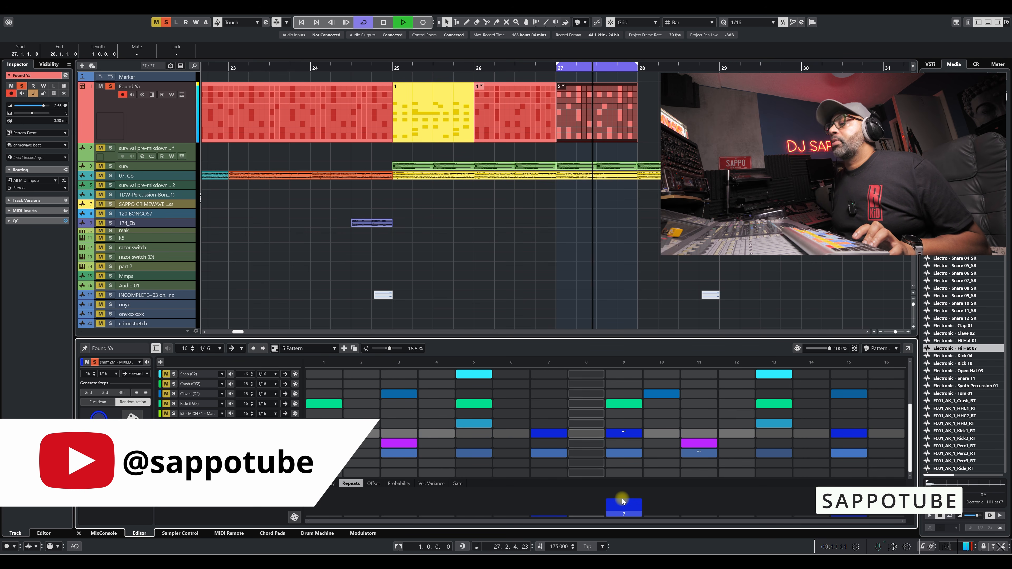
left_click_drag(623, 500, 623, 503)
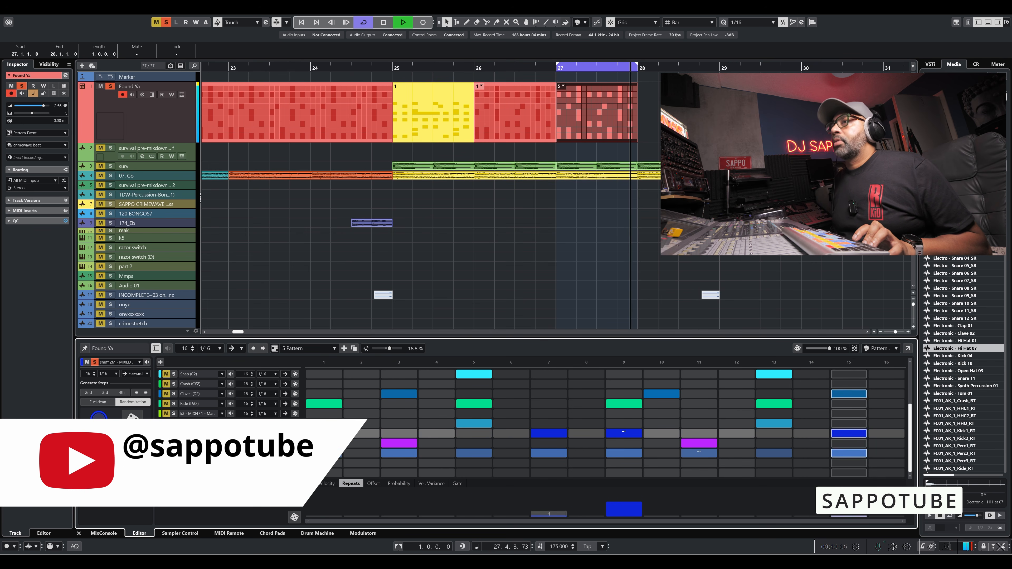
Unsolo the shuff 2M lane, lower step 9's Repeats value back to 1, and stop playback.
left_click(174, 434)
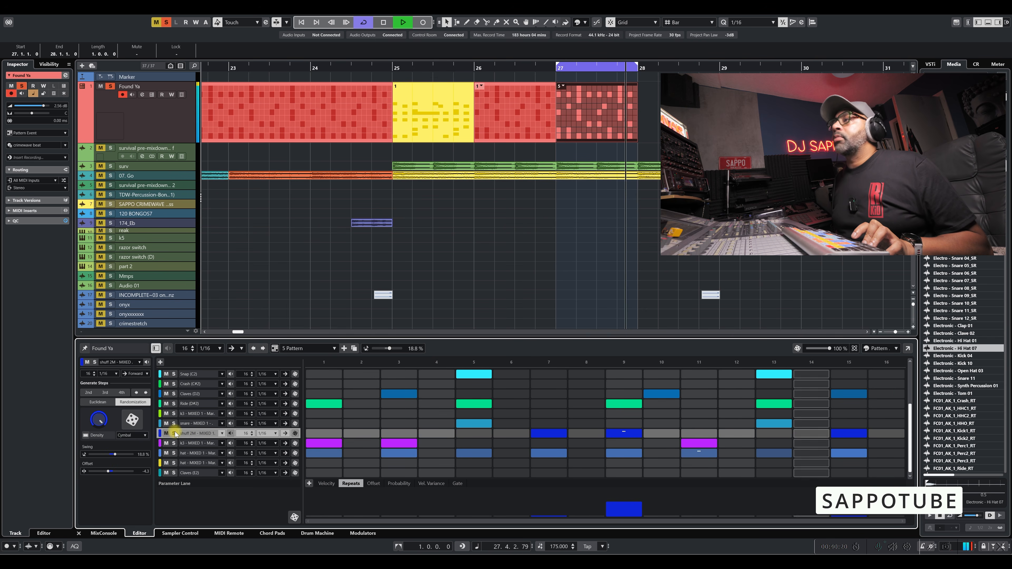
mouse_move(614, 504)
left_mouse_down()
mouse_move(617, 493)
mouse_move(617, 512)
left_mouse_up()
key("space")
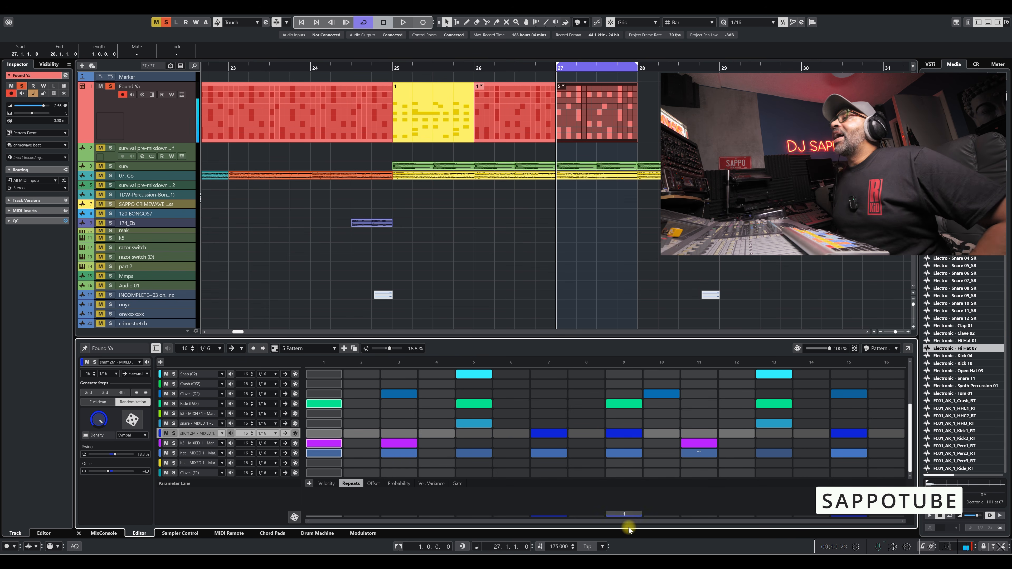
Display the shuff 2M lane's Probability parameter, add steps 8 and 10, and play the pattern.
left_click(400, 484)
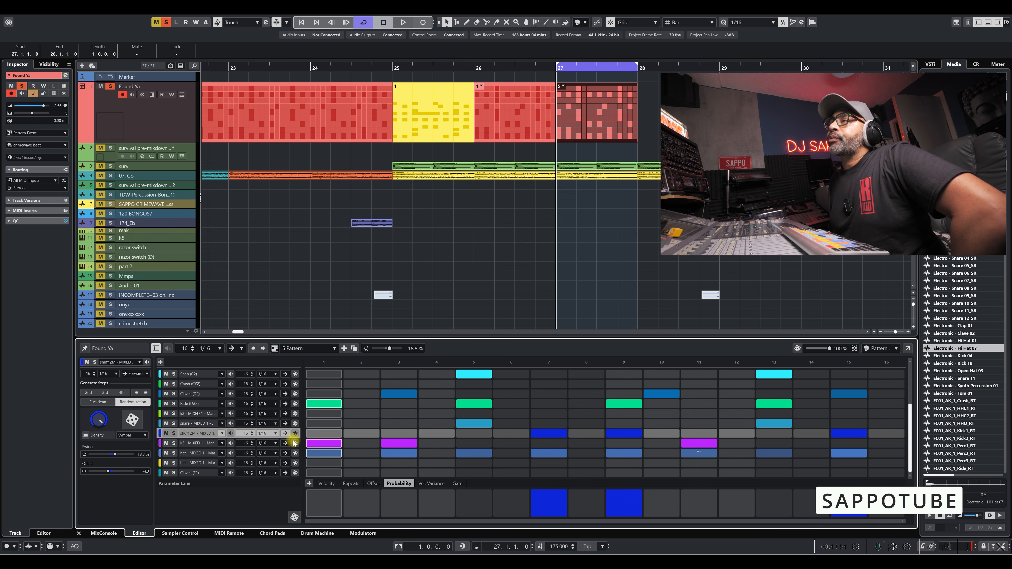
left_click(578, 435)
left_click(661, 433)
key("space")
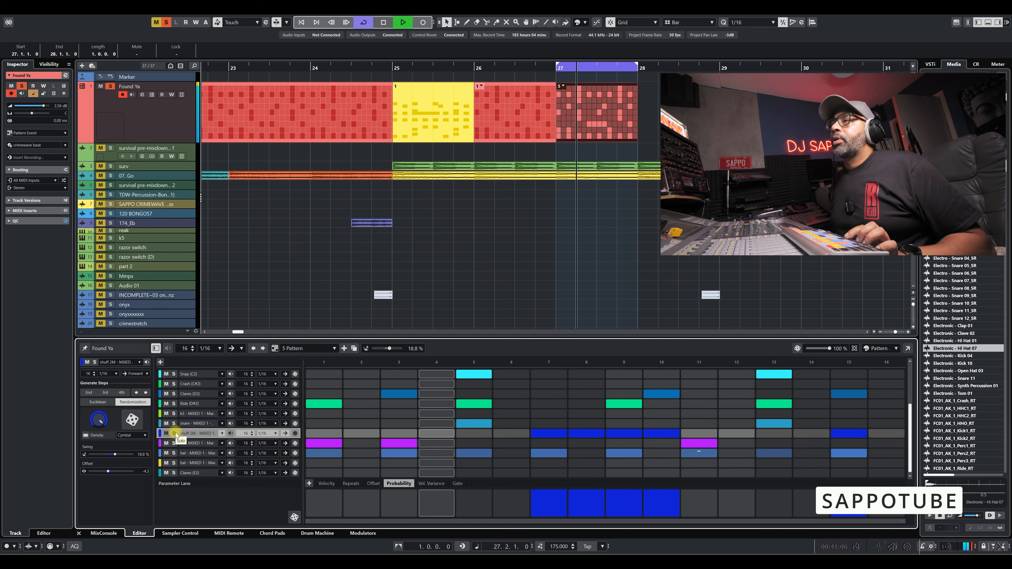
key("space")
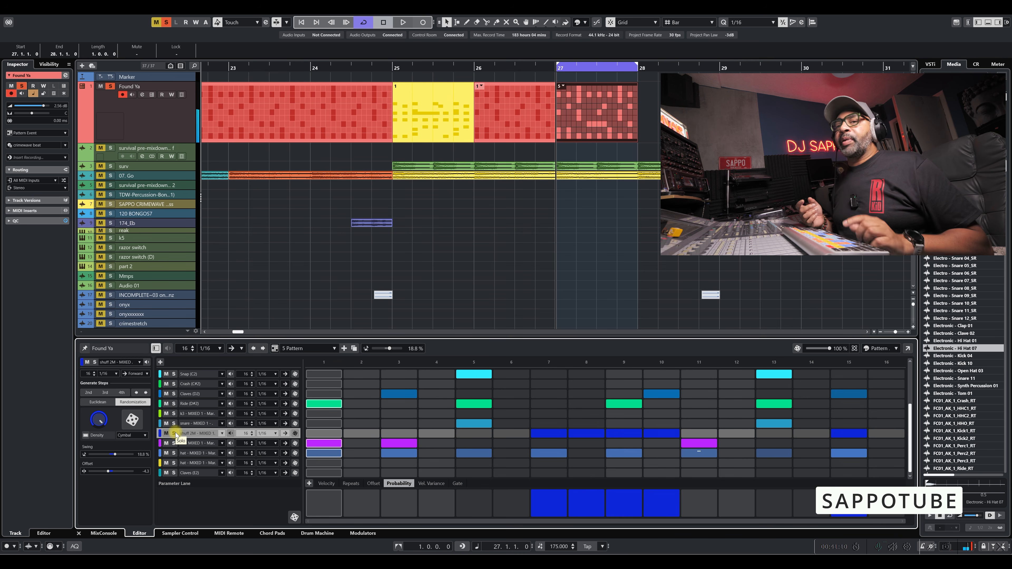
Lower the Probability of shuff 2M steps 8 and 10, playing the pattern before and after the change.
key("space")
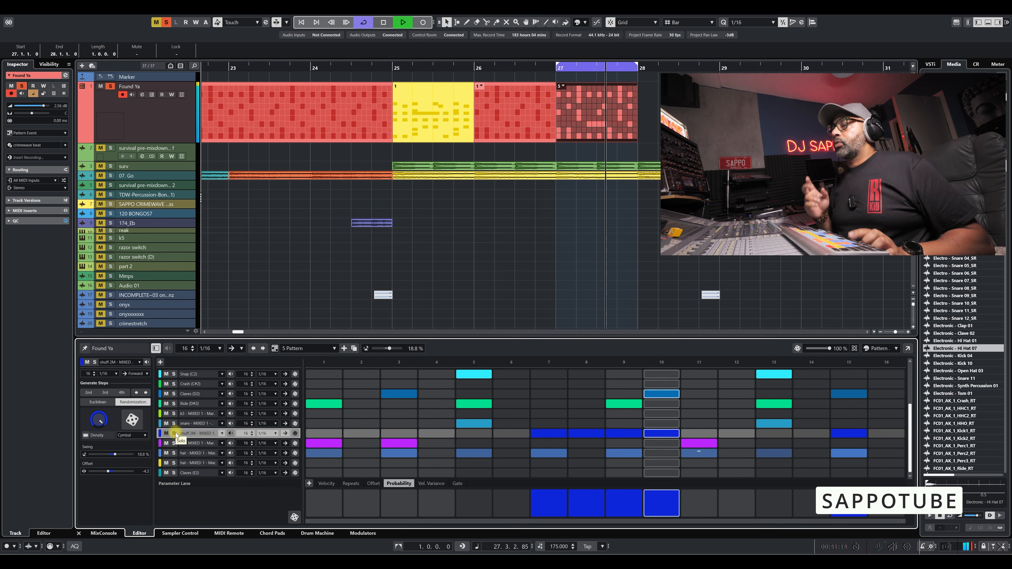
key("space")
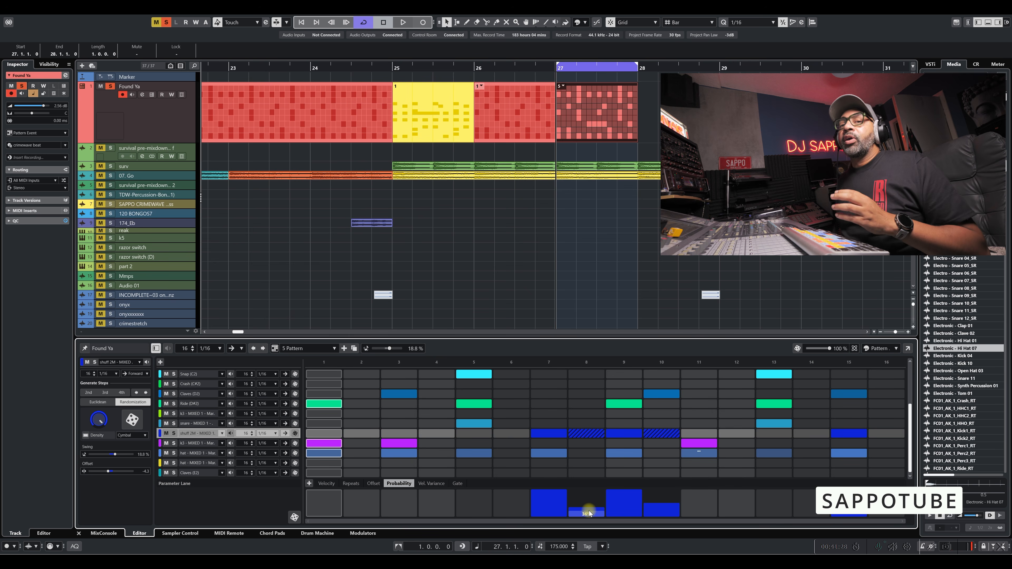
key("space")
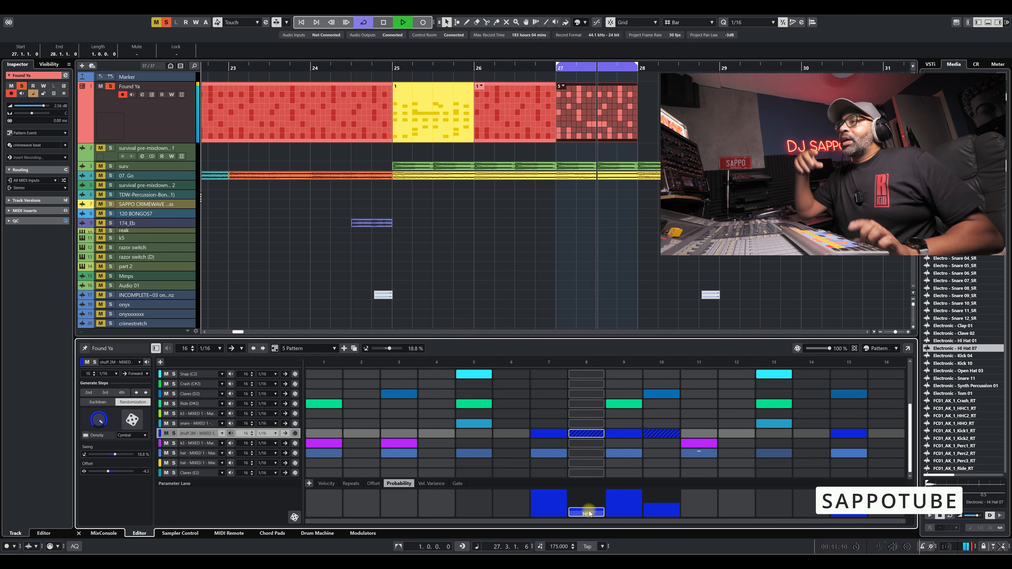
key("space")
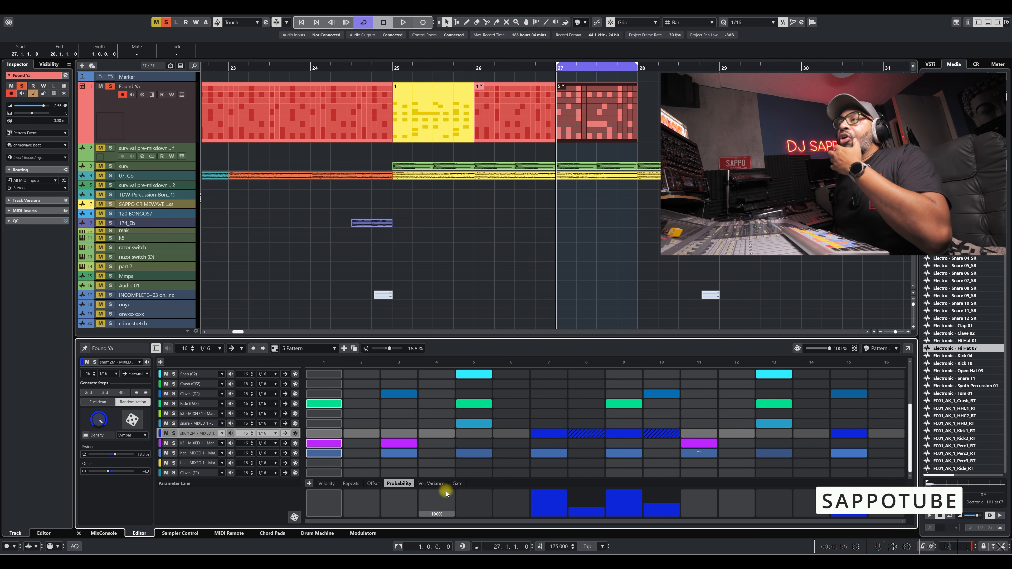
Randomize the Probability values and the Velocity values of the shuff 2M lane.
left_click(295, 518)
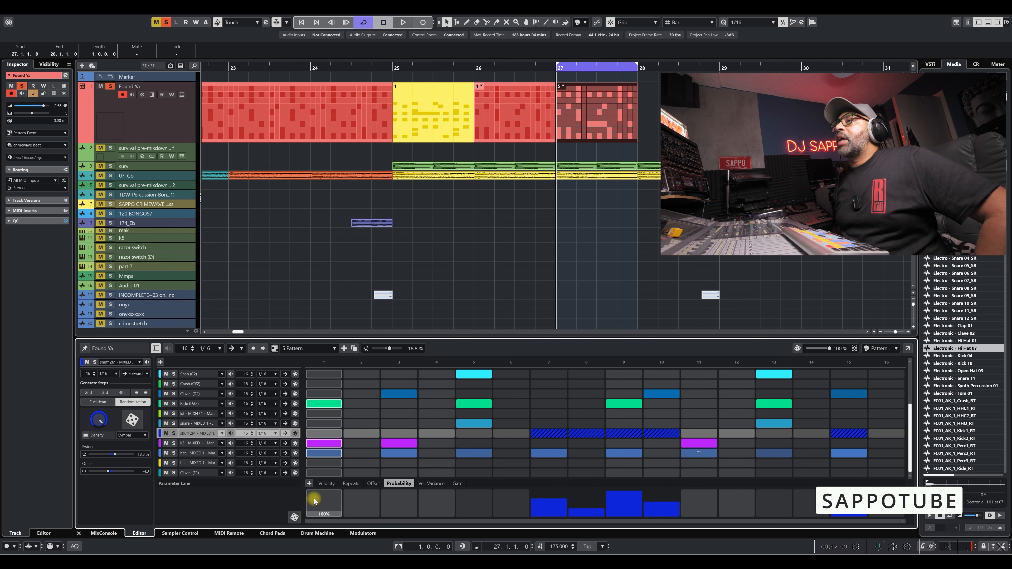
left_click(327, 483)
left_click(295, 518)
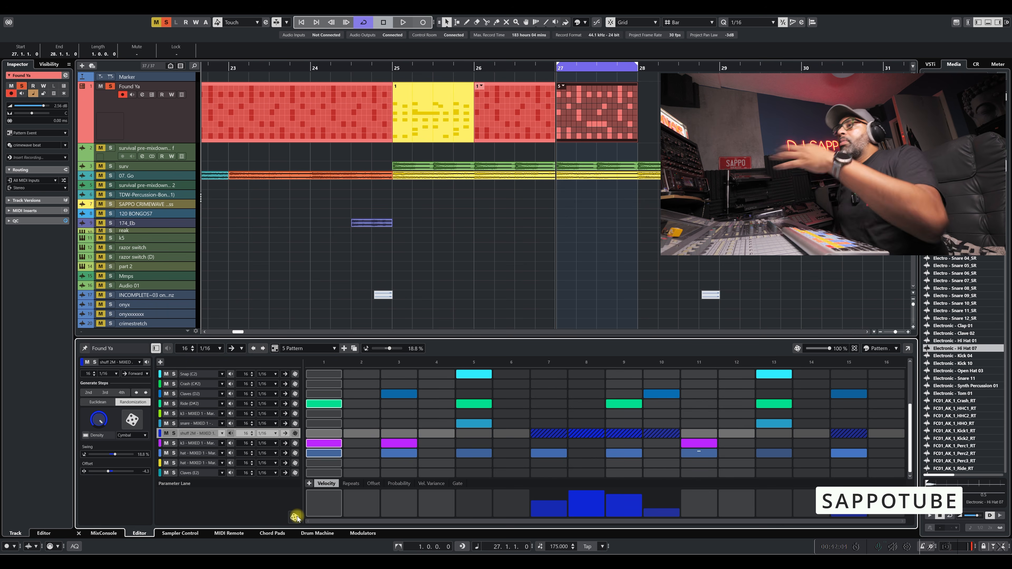
Check the shuff 2M lane's Offset parameter, return to Probability, and play the pattern.
left_click(376, 483)
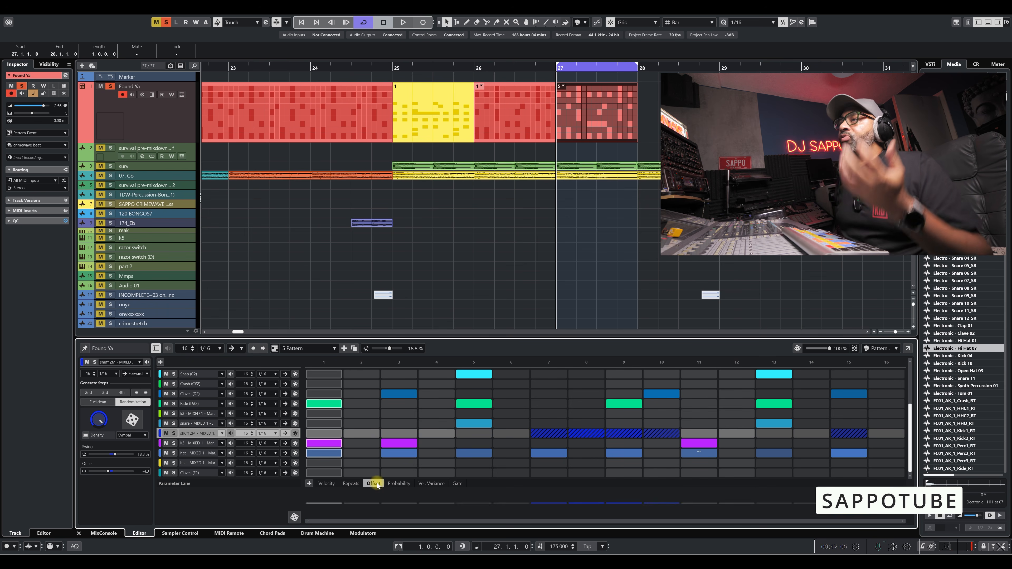
left_click(399, 484)
key("space")
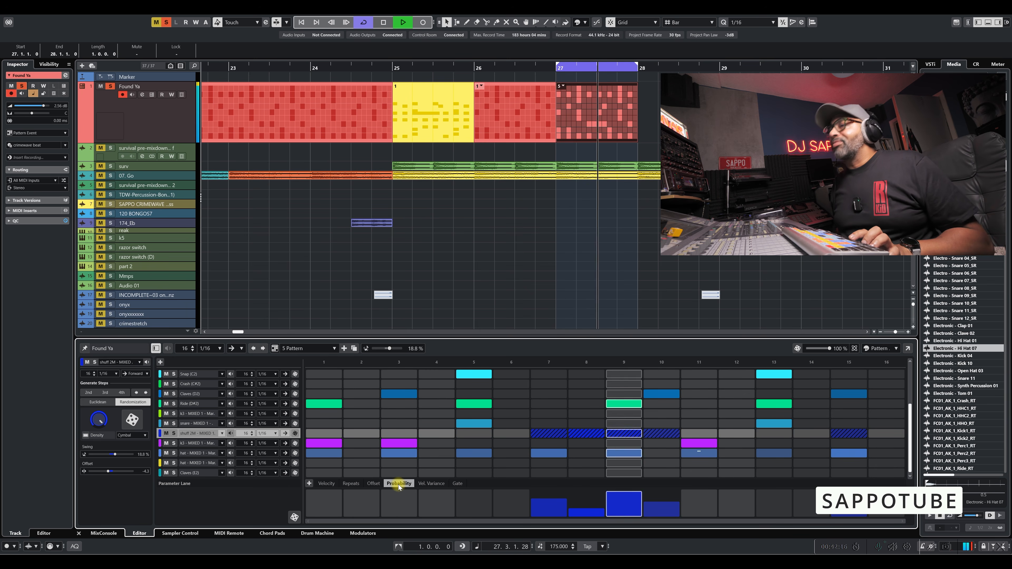
key("space")
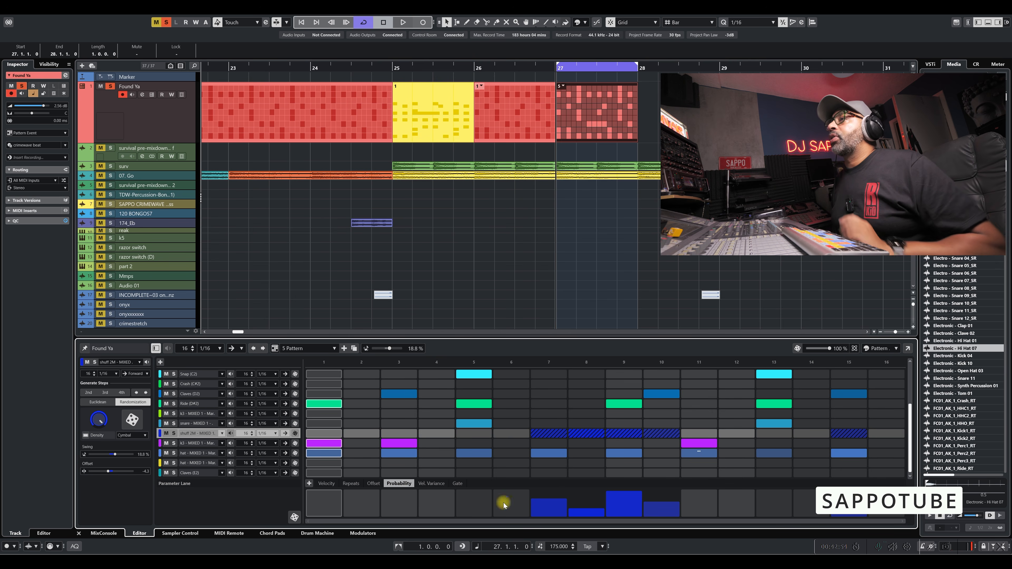
Display the shuff 2M lane's Vel. Variance parameter, randomize its values, and play the pattern.
left_click(432, 483)
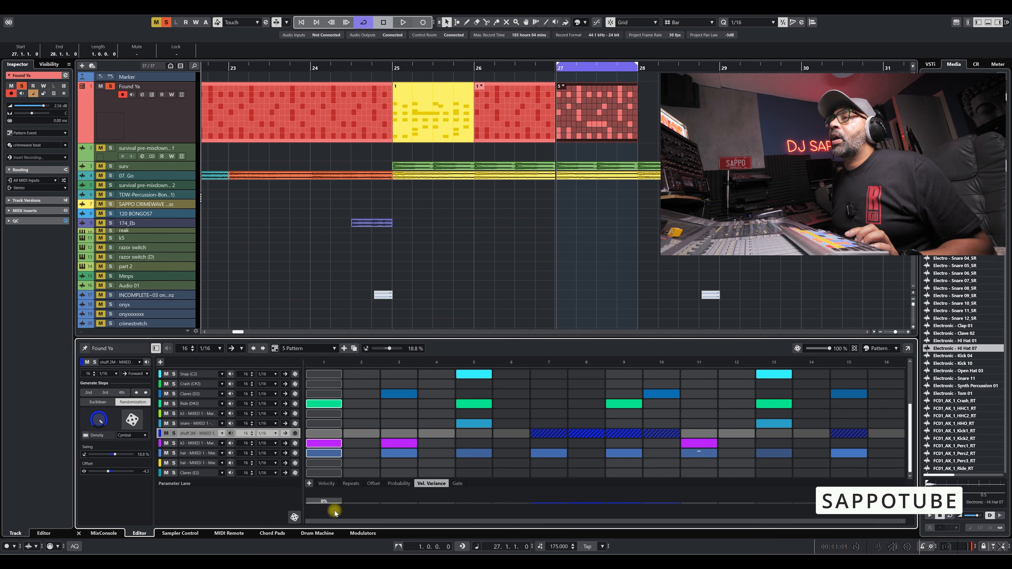
left_click(295, 517)
key("space")
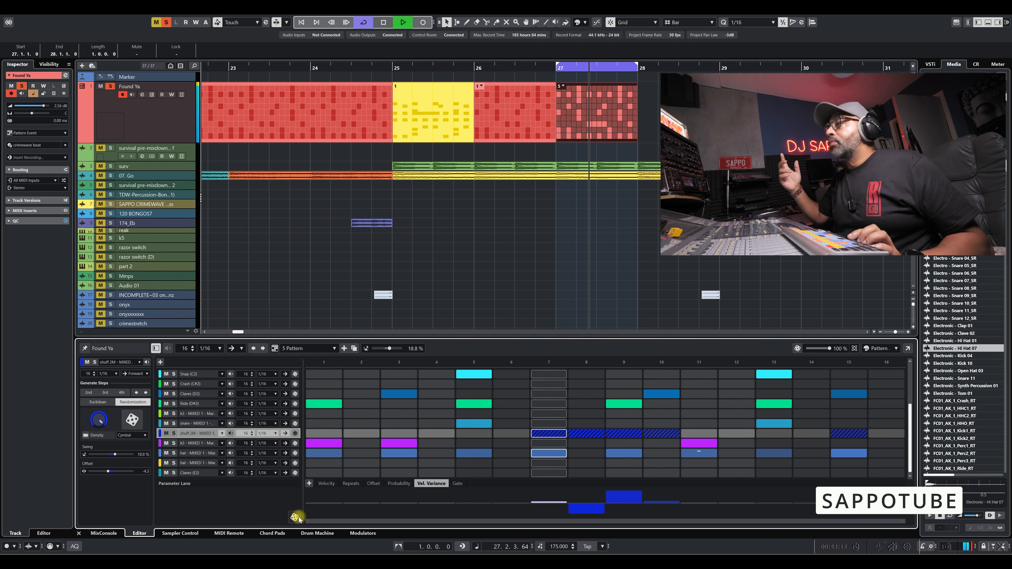
key("space")
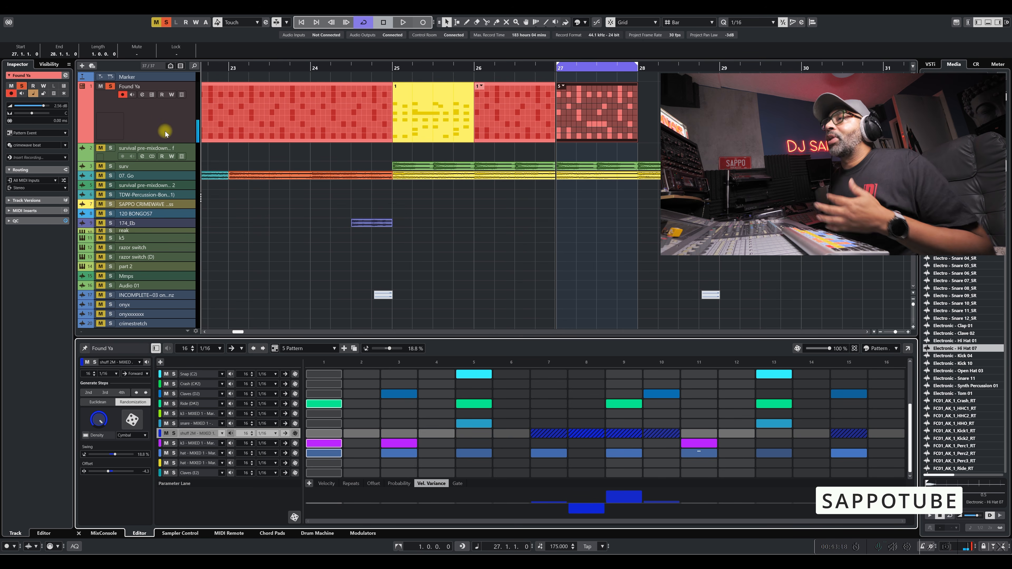
Duplicate 5 Pattern and look at the kit in the Drum Machine before returning to the Pattern Editor.
left_click(334, 351)
left_click(319, 411)
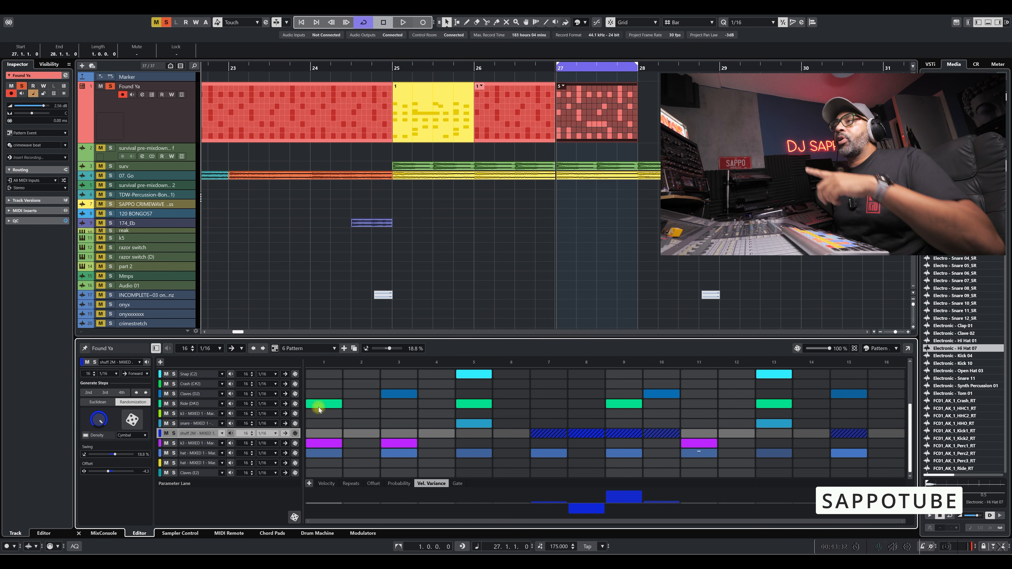
left_click(320, 534)
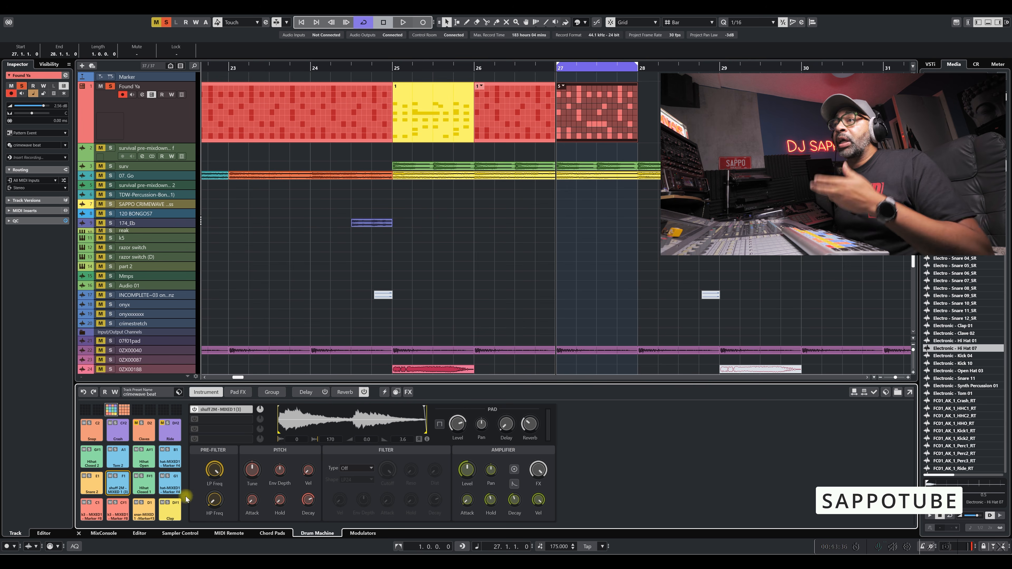
left_click(139, 534)
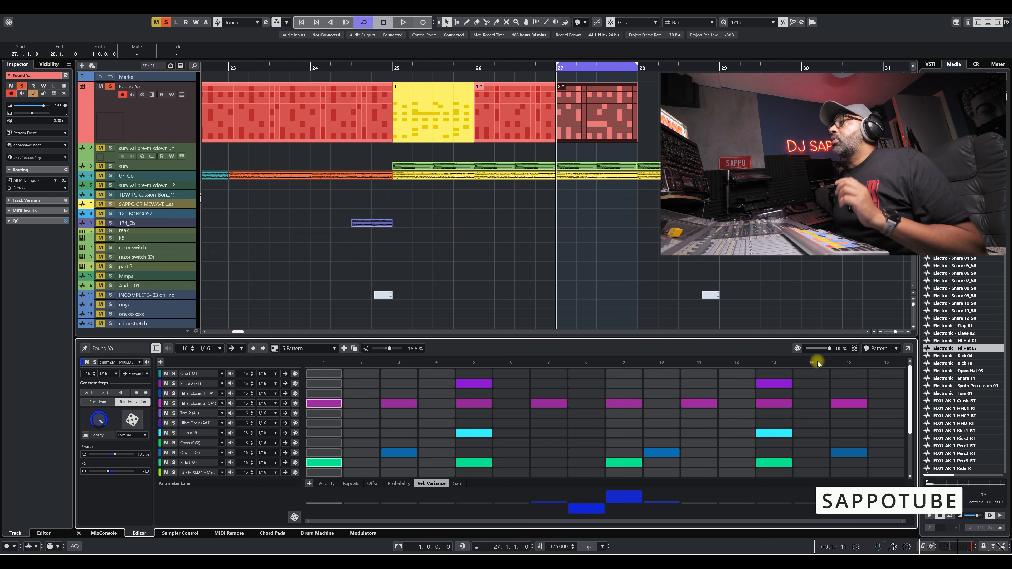
Show the available randomization modes for the pattern and keep Musical Randomization.
left_click(855, 348)
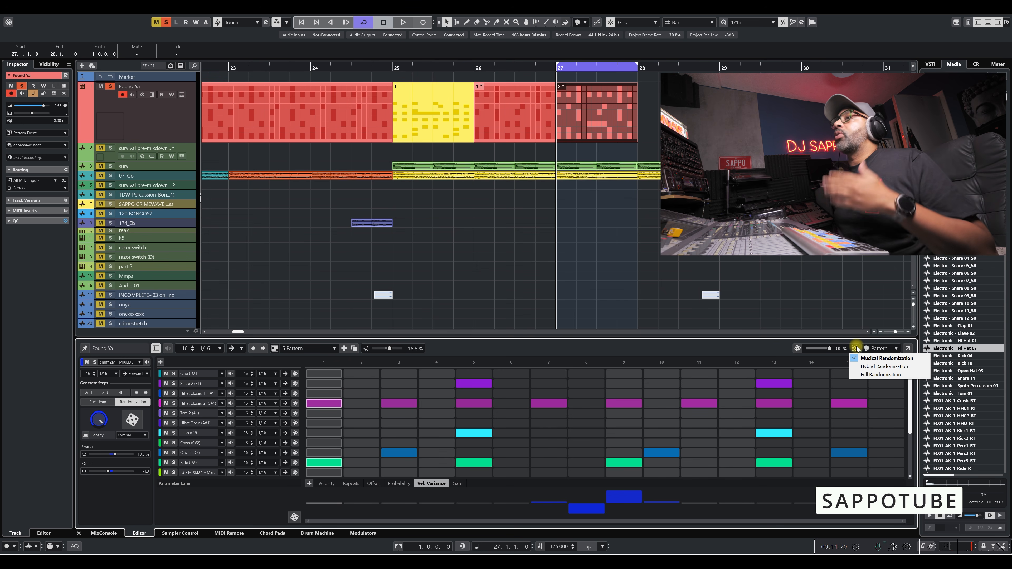
left_click(762, 351)
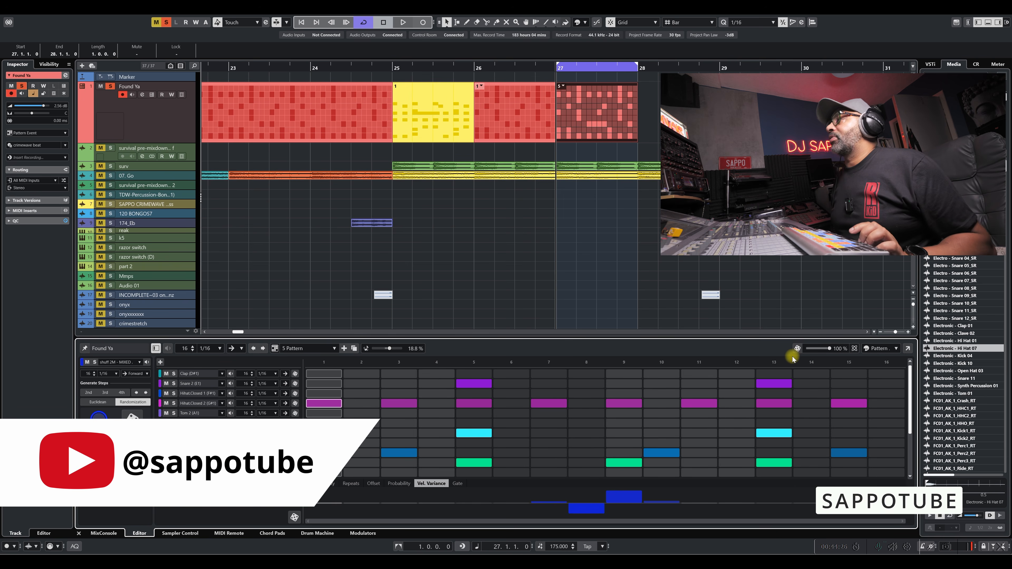
Set the event colors to Pitch after comparing them with the Pattern Editor color scheme.
left_click(879, 348)
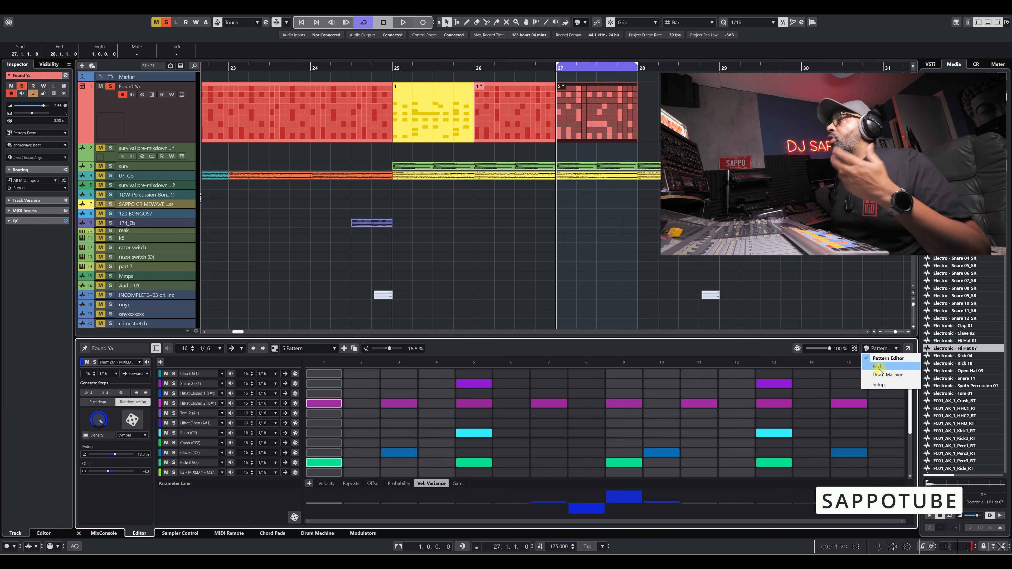
left_click(879, 367)
left_click(880, 351)
left_click(880, 358)
left_click(879, 348)
left_click(878, 367)
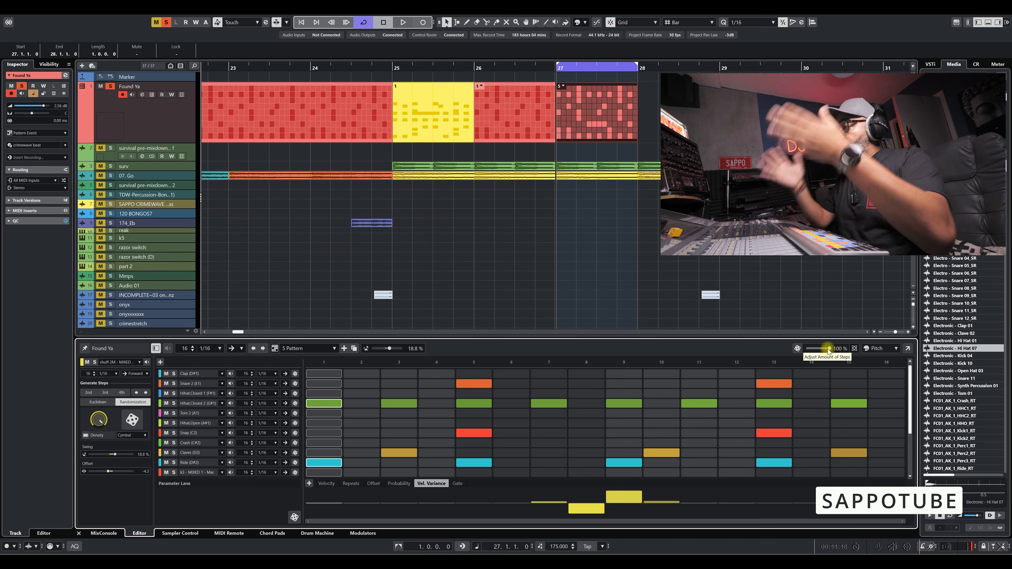
Randomize the whole 5 Pattern at 100 % and start playback.
left_click(798, 349)
key("space")
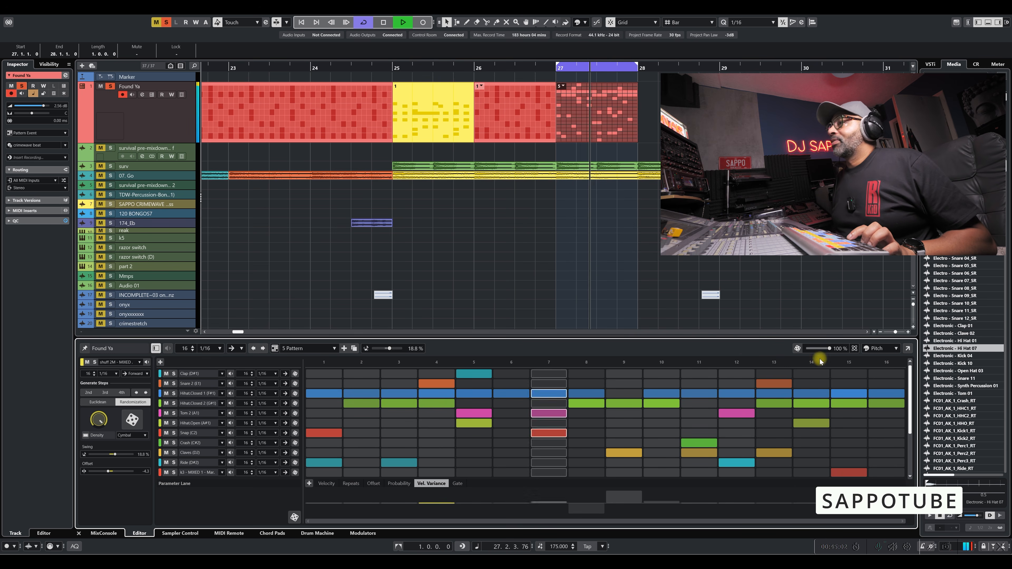
Load the Dislocated Reality track preset into the Drum Machine and audition the current pattern with it.
key("space")
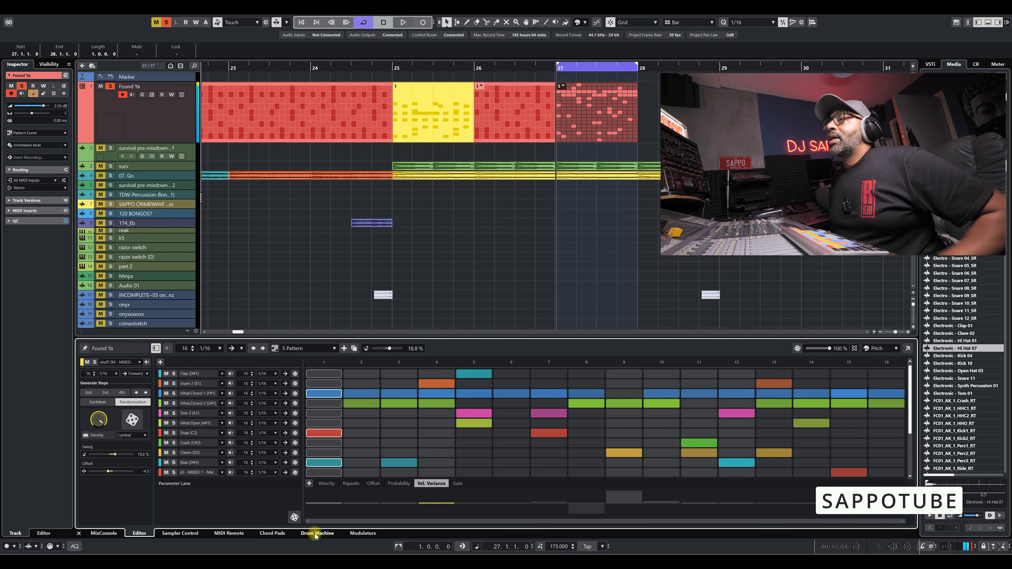
left_click(316, 534)
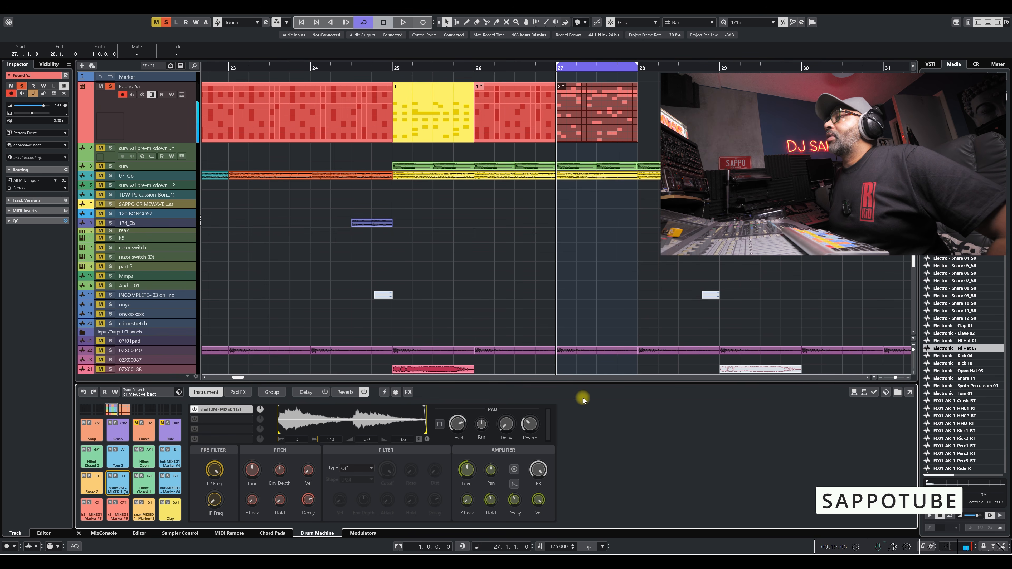
left_click(887, 395)
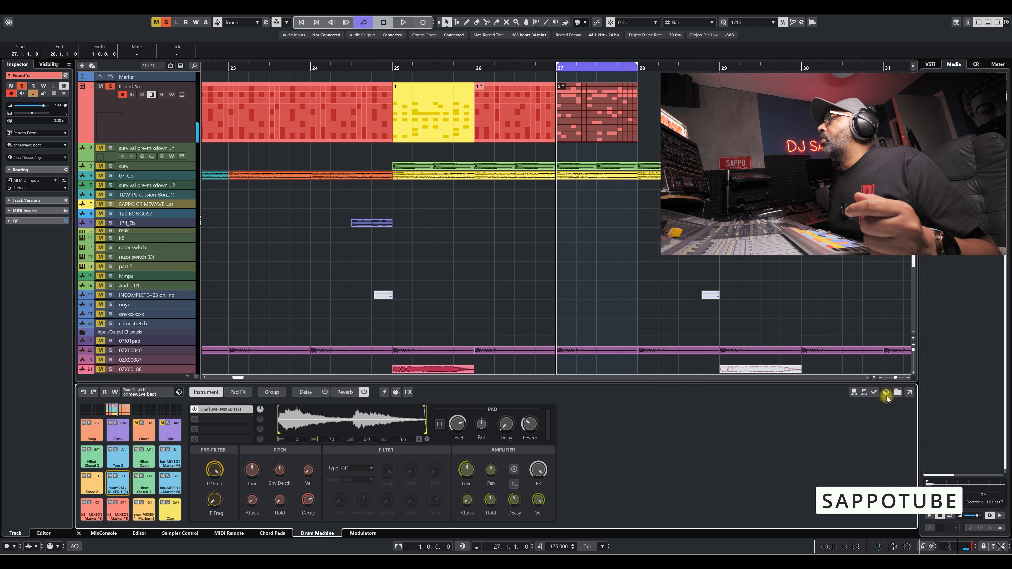
left_click(178, 392)
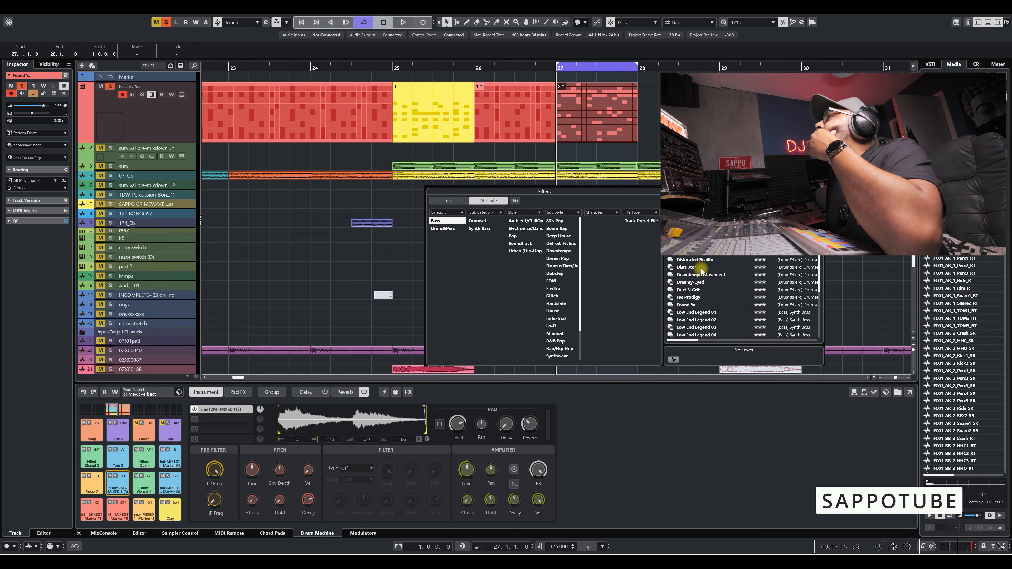
double_click(699, 260)
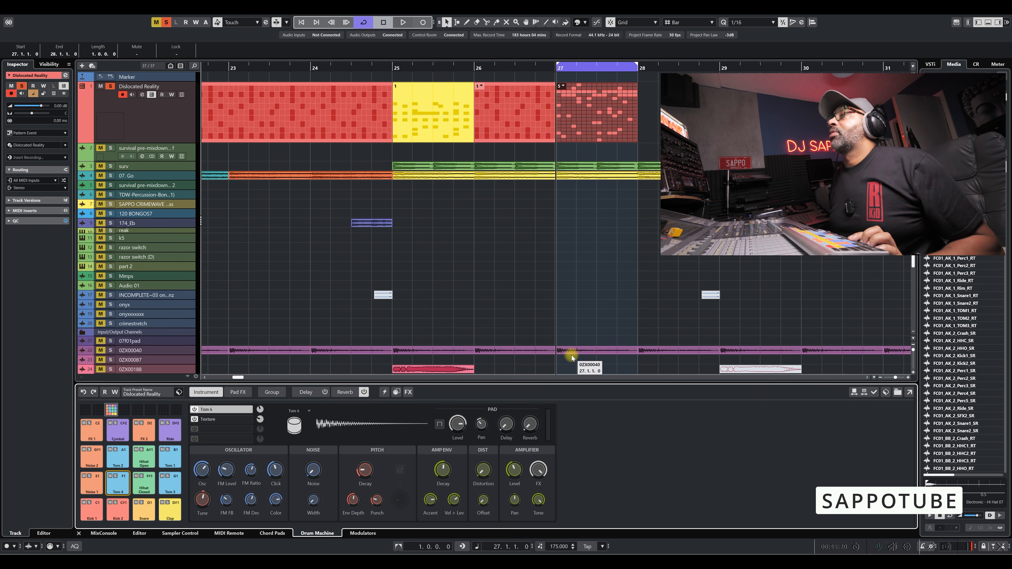
key("space")
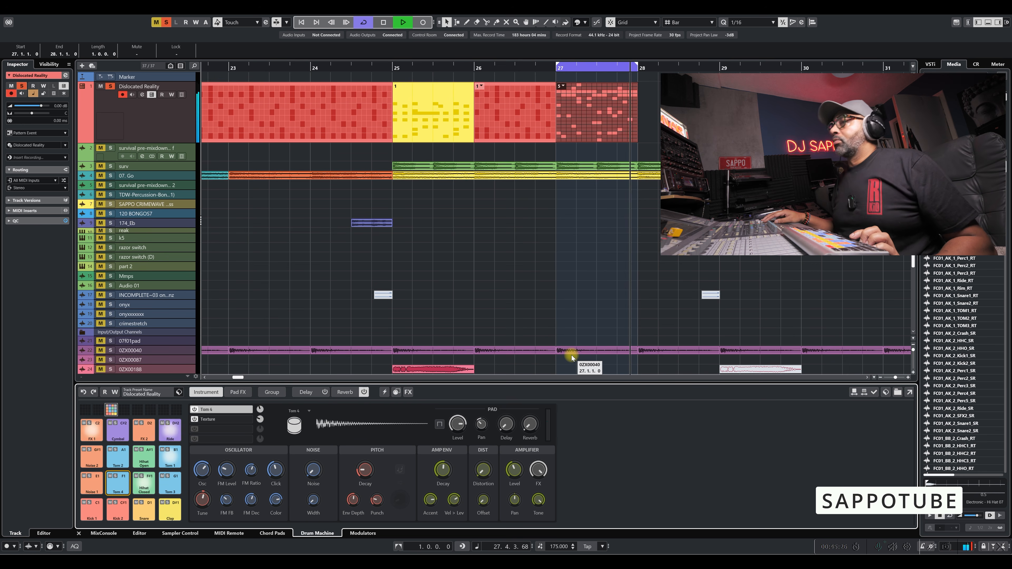
key("space")
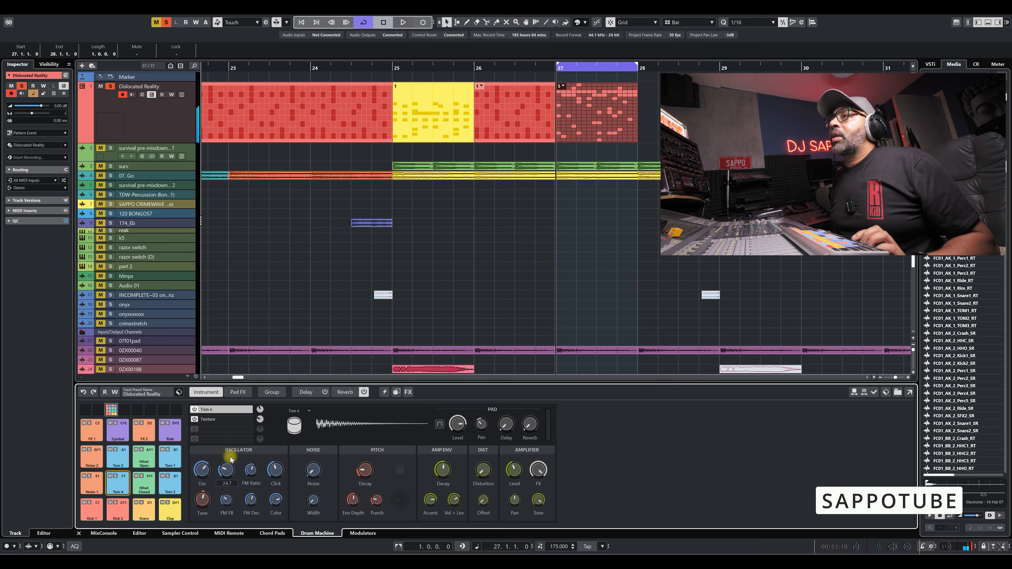
Randomize the whole 5 Pattern at 100 % in the Pattern Editor and audition it.
left_click(140, 533)
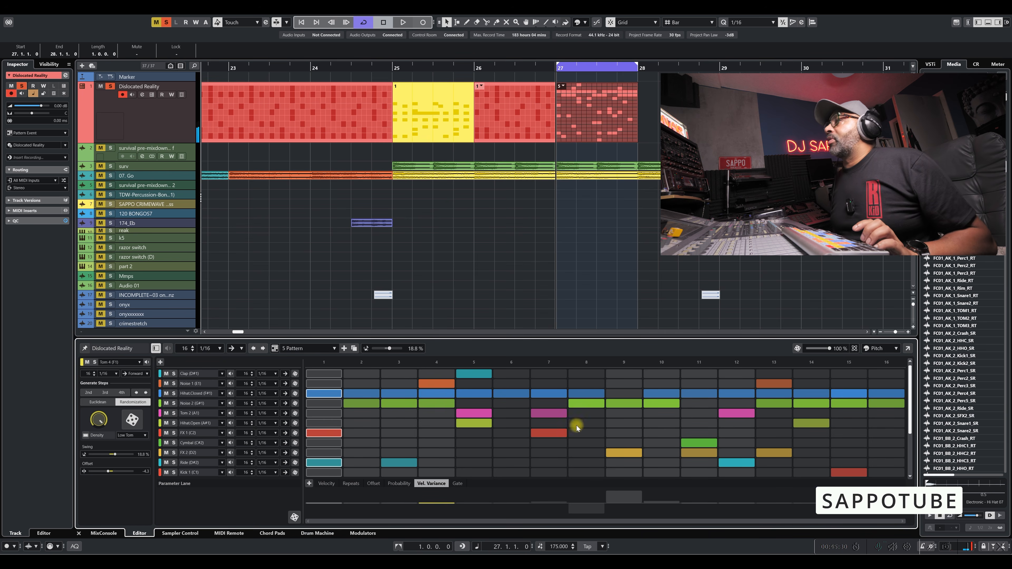
left_click(797, 348)
key("space")
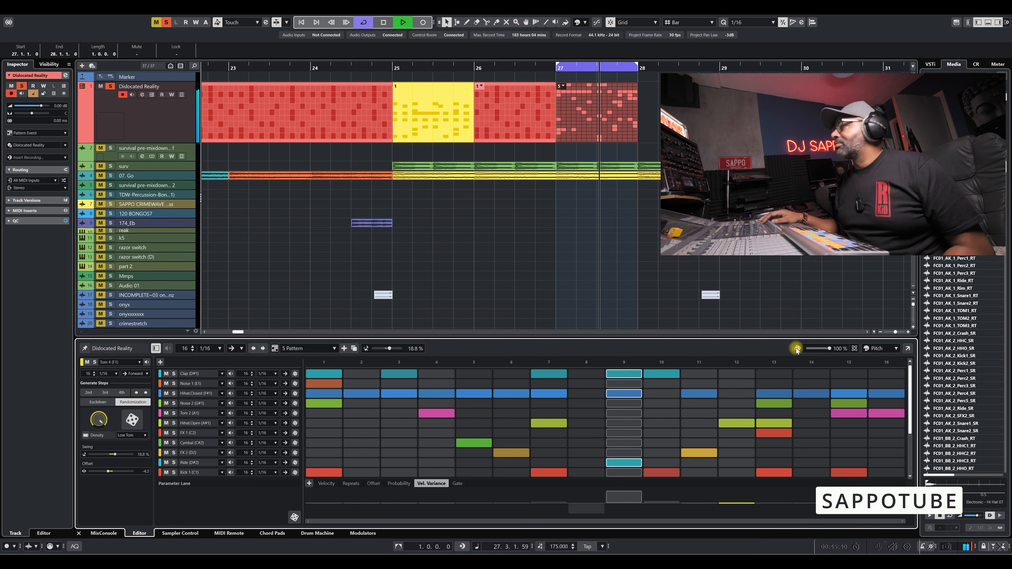
key("space")
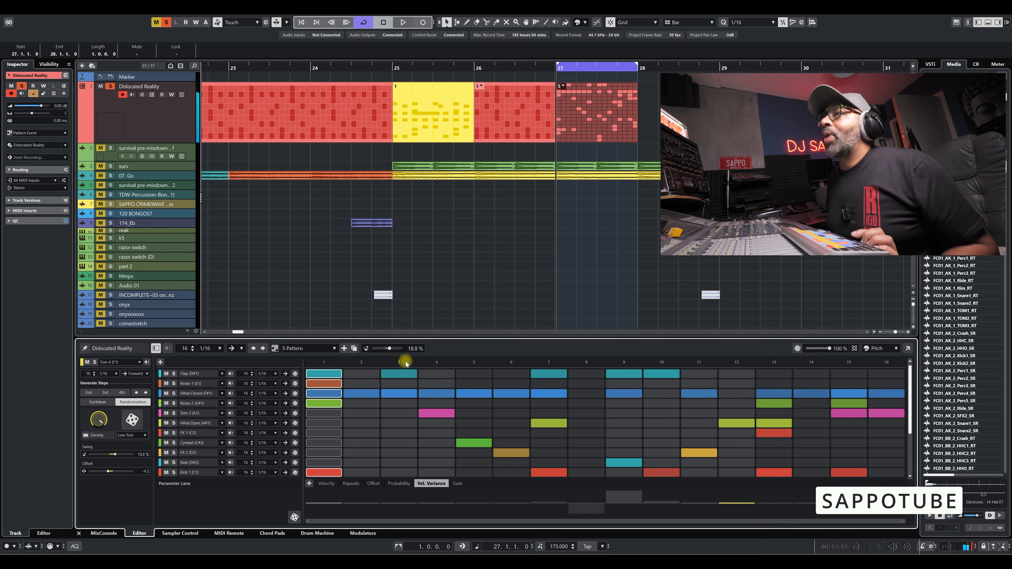
Duplicate 5 Pattern and randomize the whole copy at 100 %.
left_click(346, 351)
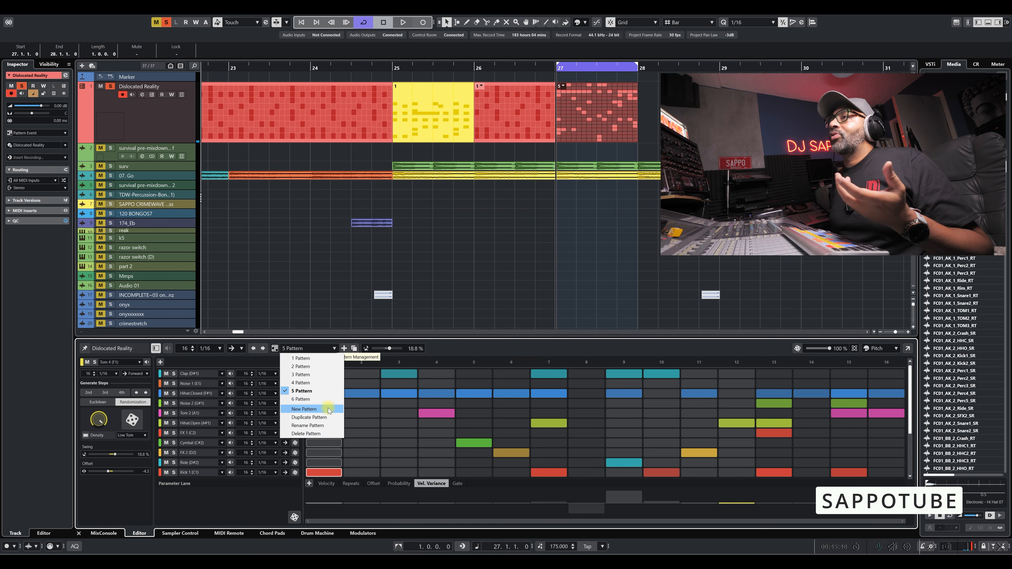
left_click(315, 418)
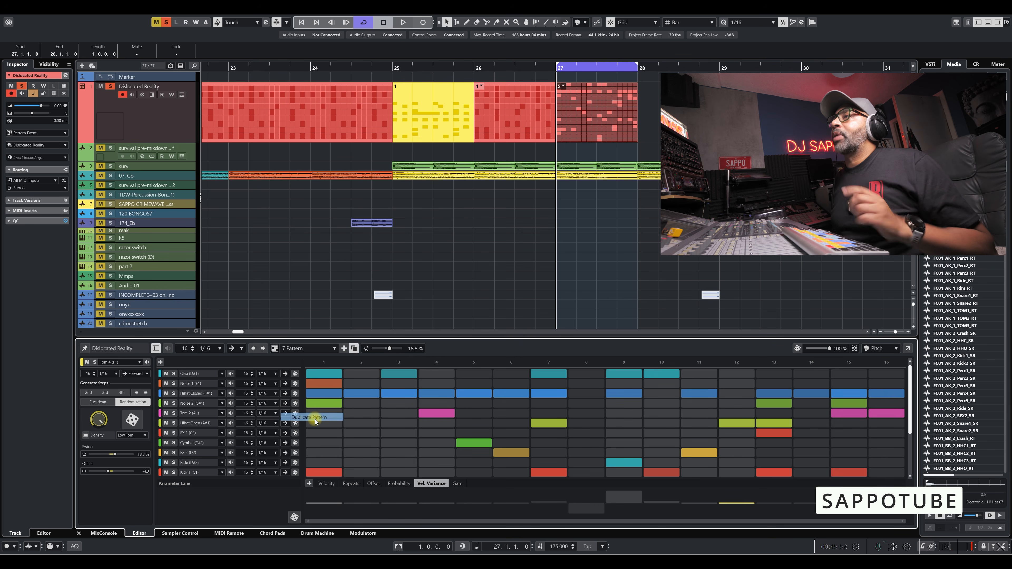
left_click(799, 350)
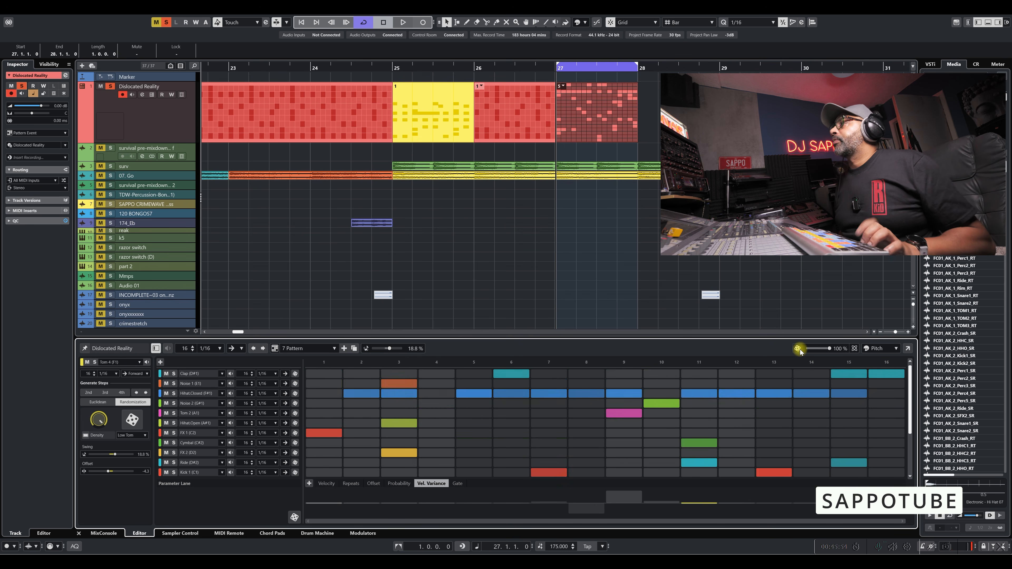
key("space")
key("space")
Set the randomization amount to 71 %, randomize 7 Pattern and start playback.
left_click_drag(830, 349, 824, 351)
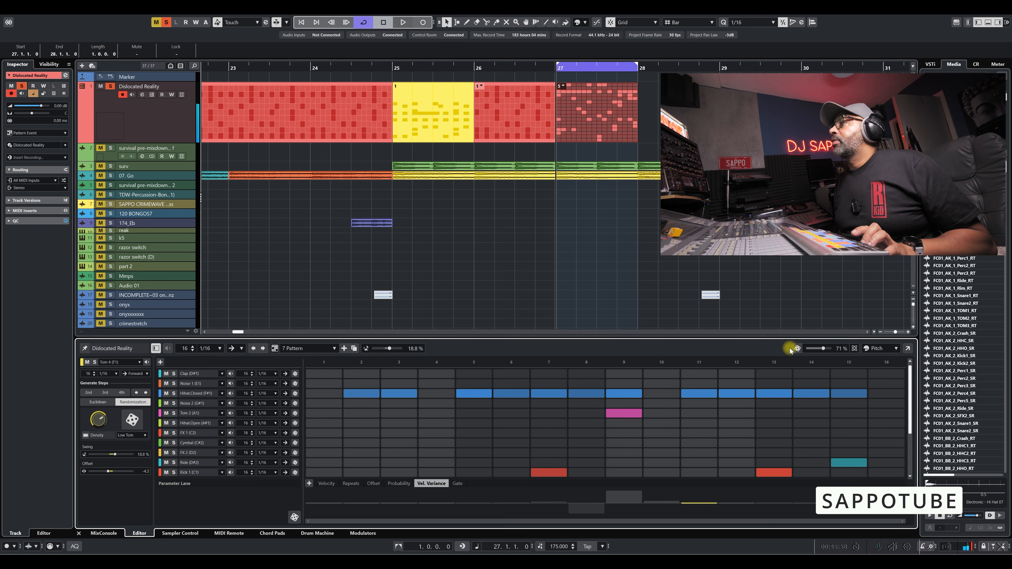
left_click(798, 350)
key("space")
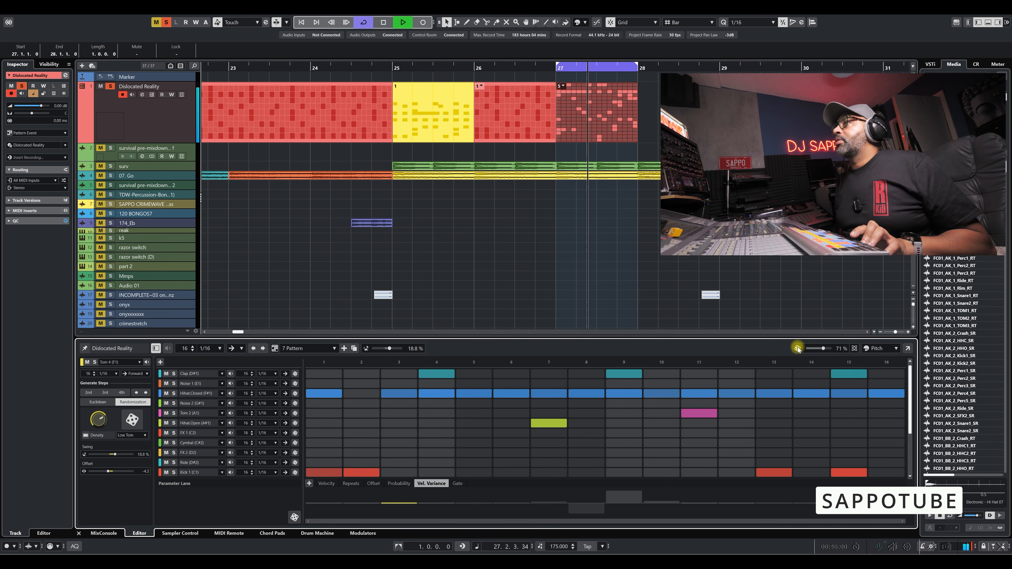
Assign 7 Pattern to the pattern event at bar 27 on the first track.
left_click(571, 114)
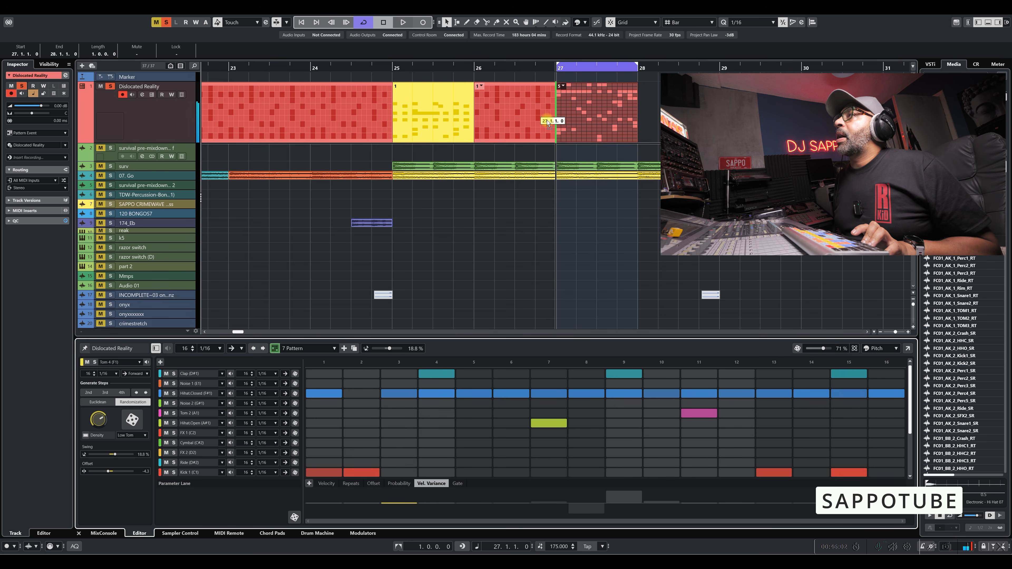
left_click_drag(571, 114, 562, 117)
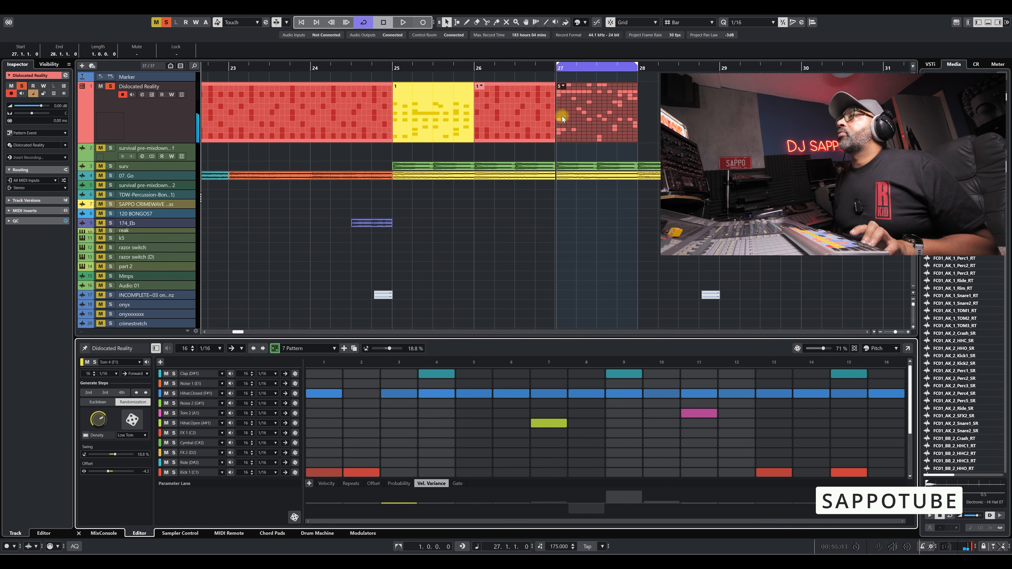
left_click(611, 110)
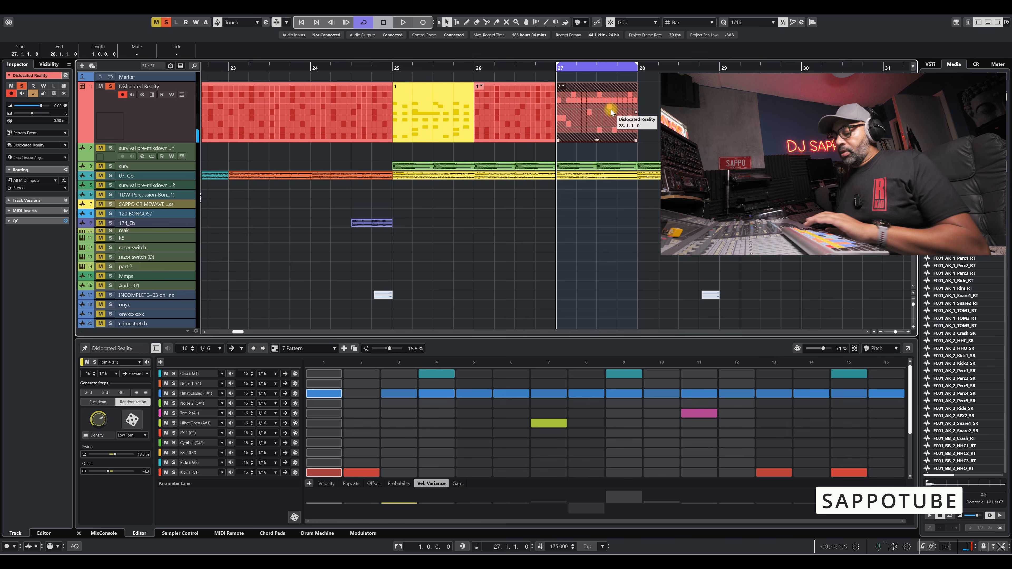
left_click(562, 87)
left_click(580, 136)
Play the bar 27 event and randomize 7 Pattern once more at 71 % while listening.
key("space")
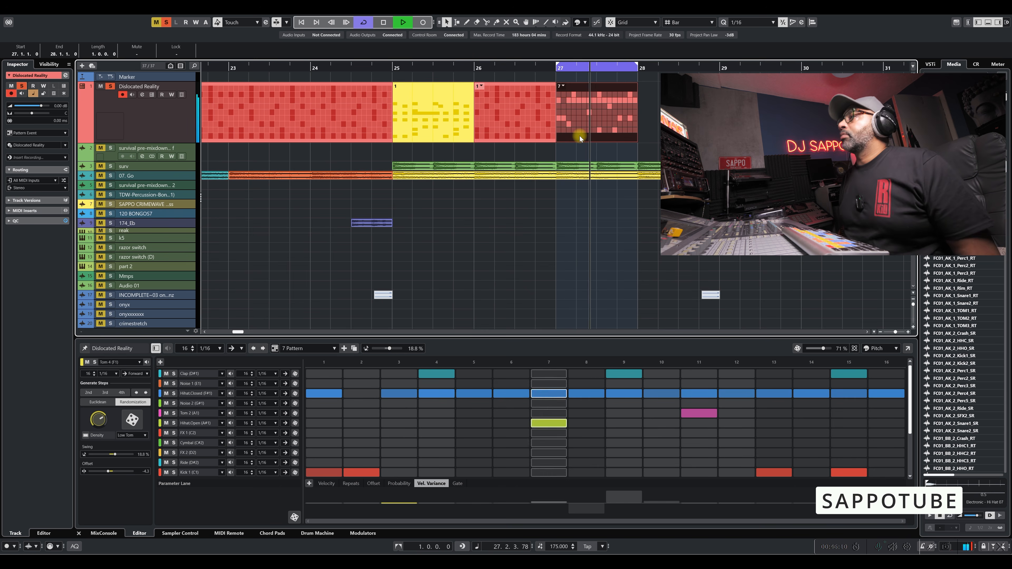
left_click(798, 348)
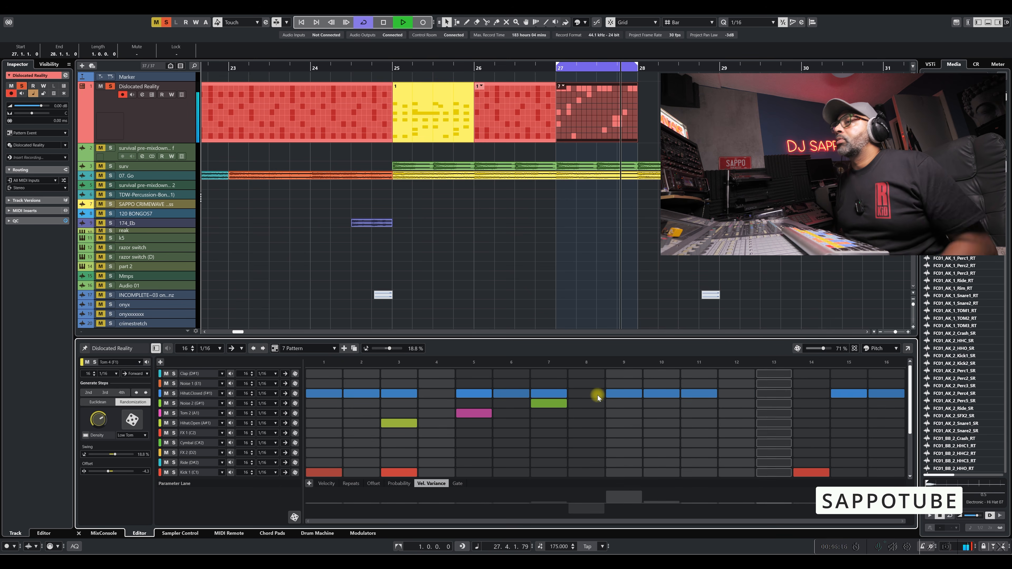
key("space")
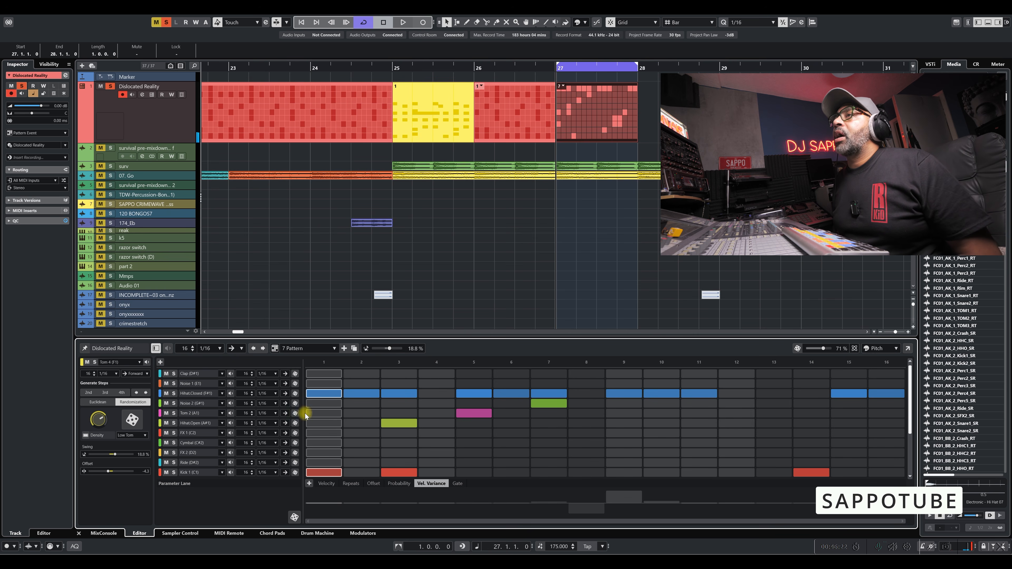
Generate new random steps for the Snare (D1) lane of 7 Pattern and audition the result.
scroll(212, 414, "down", 3)
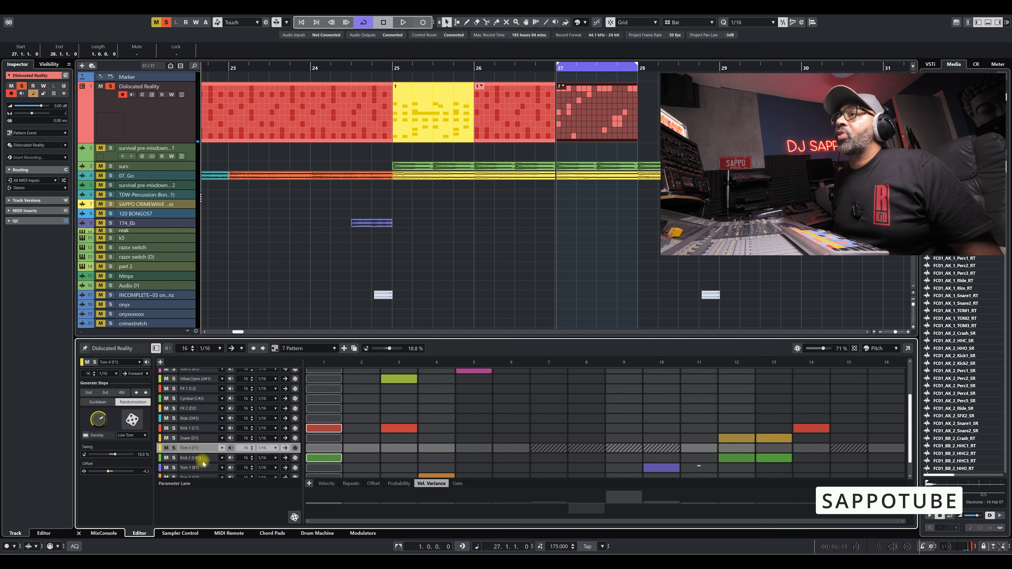
left_click(199, 458)
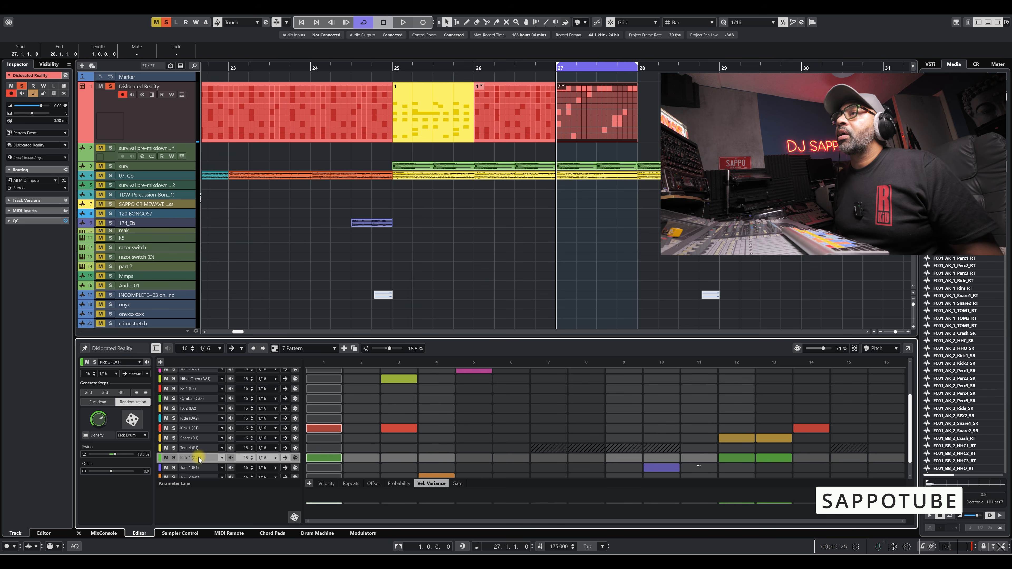
left_click(199, 440)
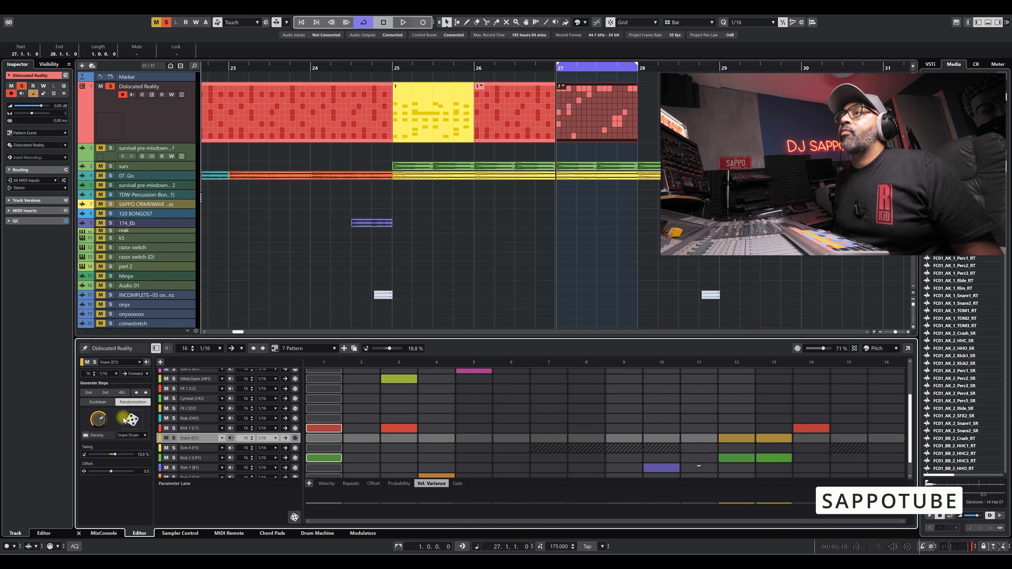
left_click(132, 419)
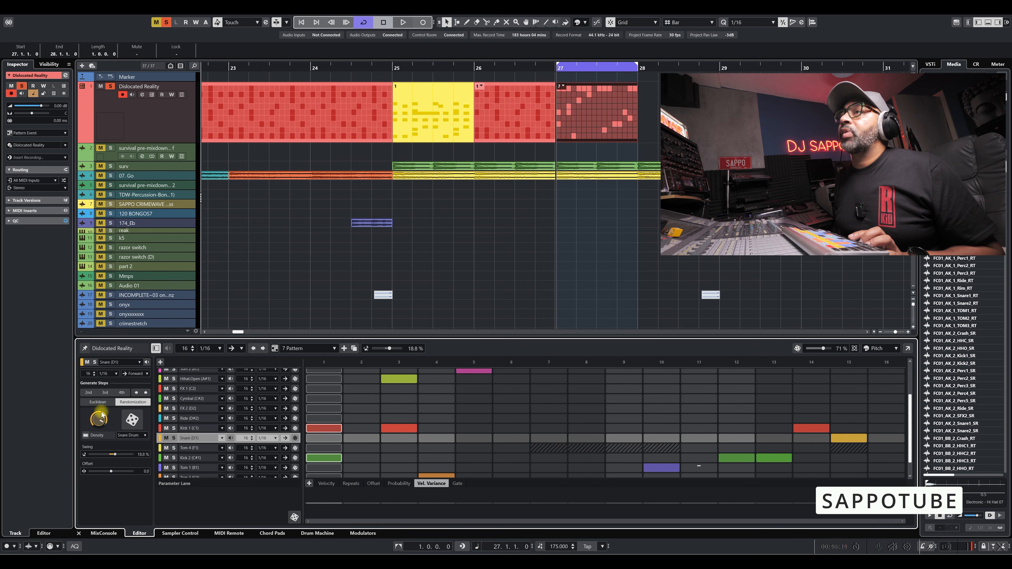
left_click(133, 419)
key("space")
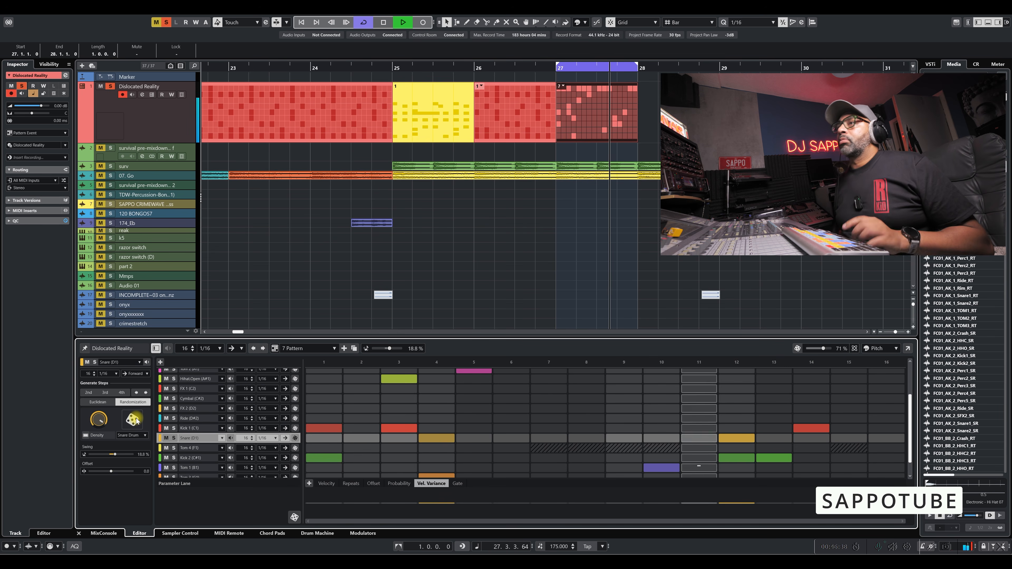
key("space")
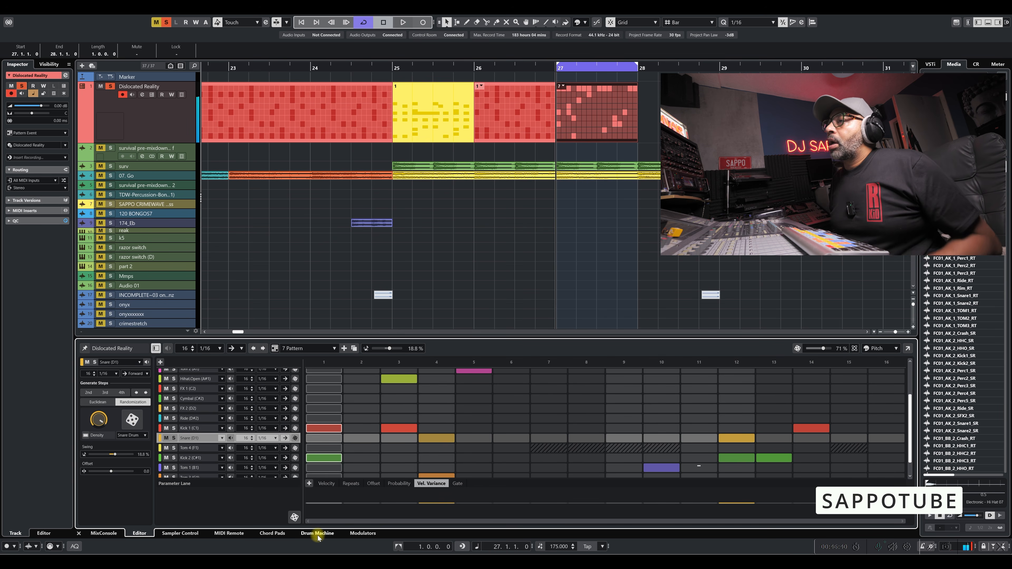
Load the Found Ya track preset into the Drum Machine and audition 7 Pattern with it.
left_click(318, 534)
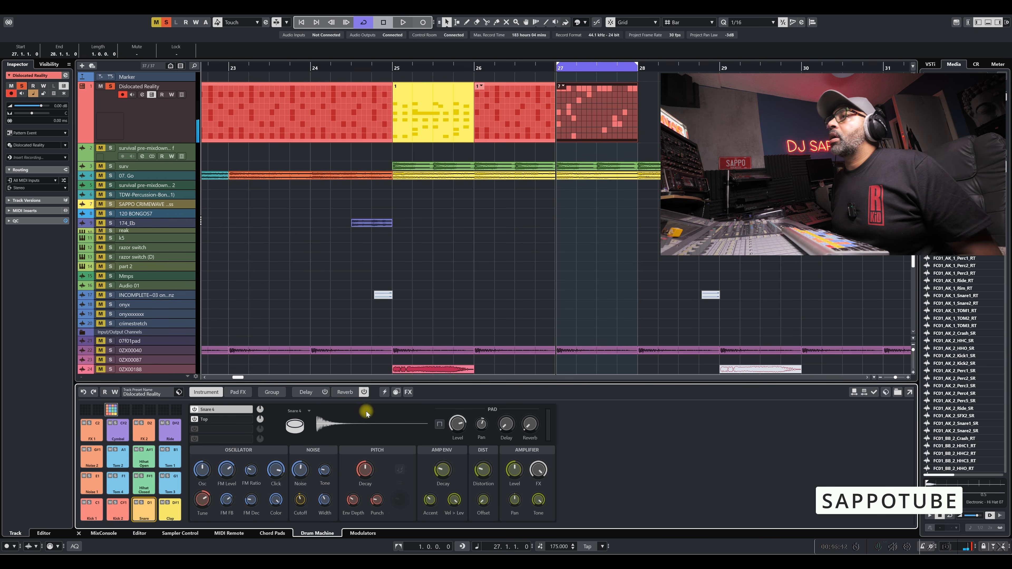
left_click(179, 392)
left_click(186, 411)
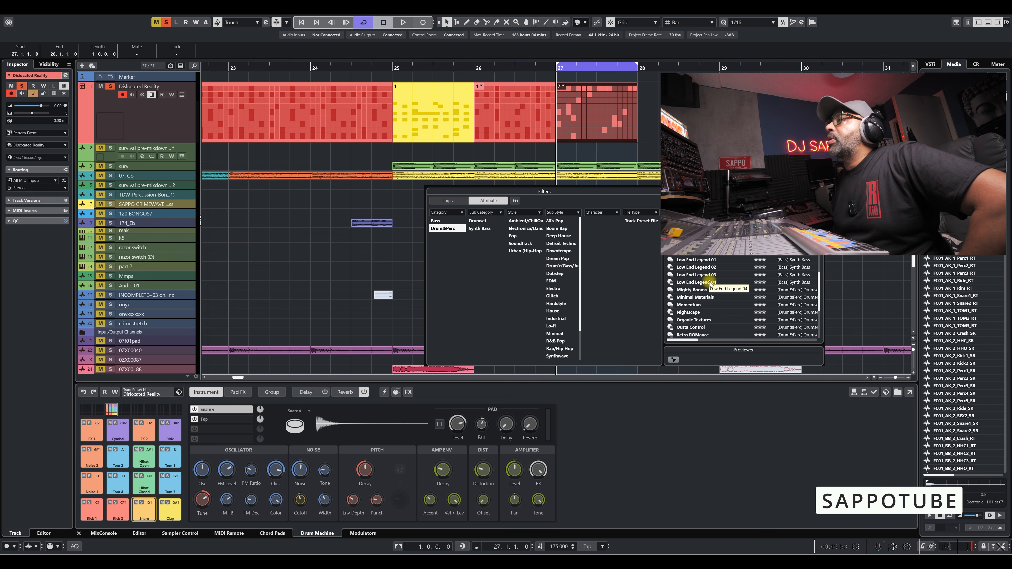
scroll(698, 265, "up", 1)
double_click(688, 278)
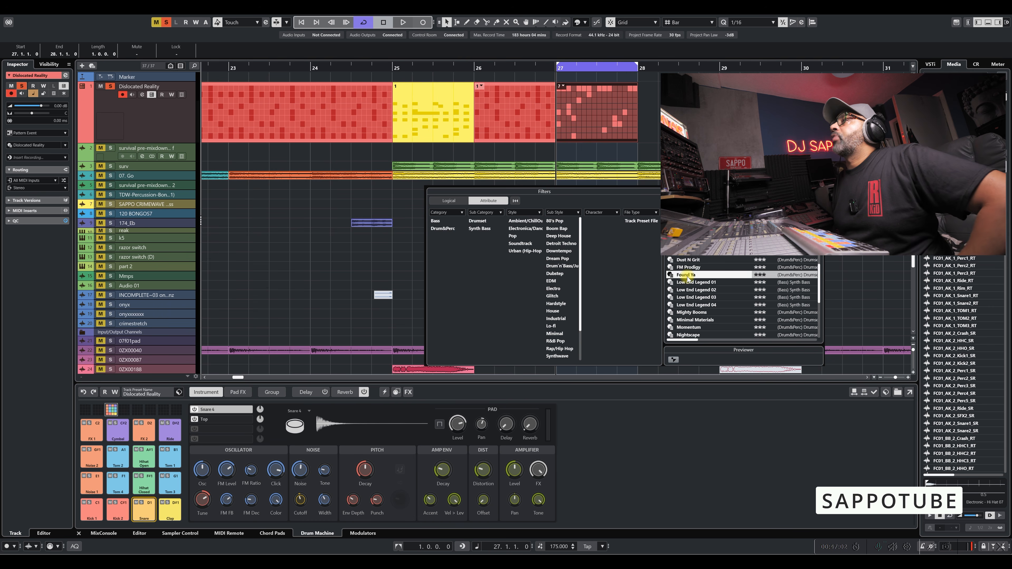
key("space")
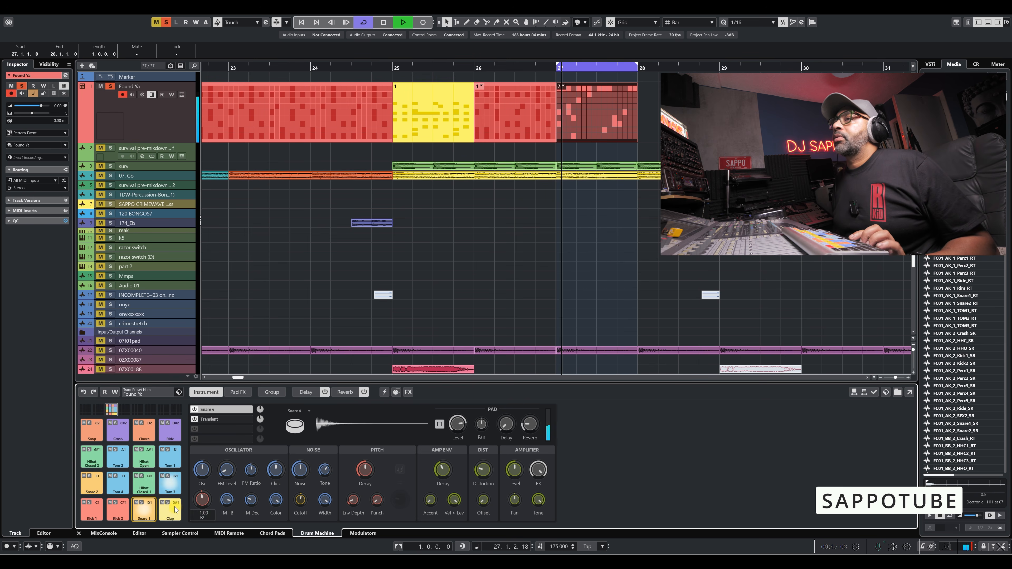
key("space")
Randomize 7 Pattern at 71 % in the Pattern Editor and switch the randomization mode to Full Randomization.
left_click(140, 533)
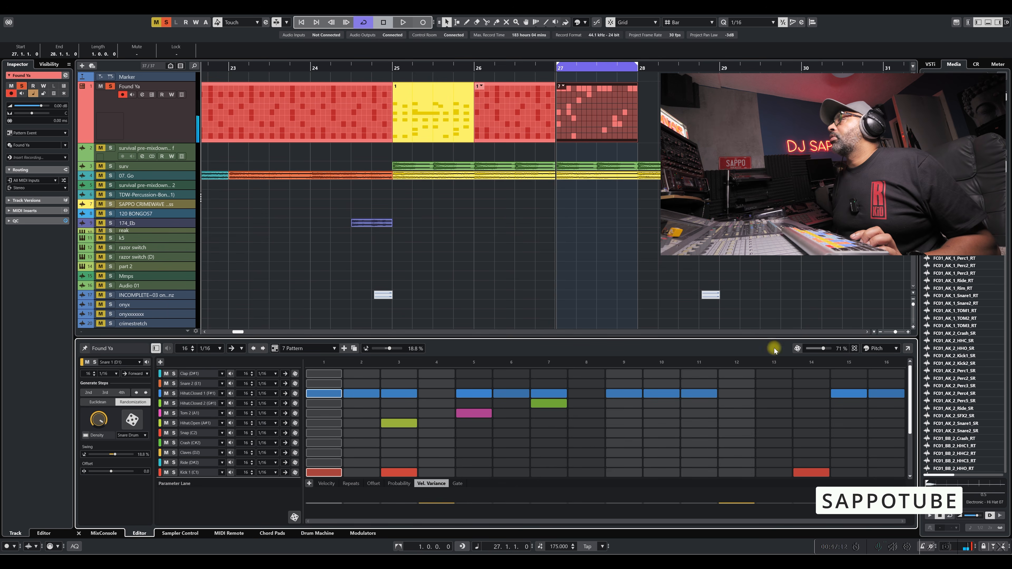
left_click(798, 349)
key("space")
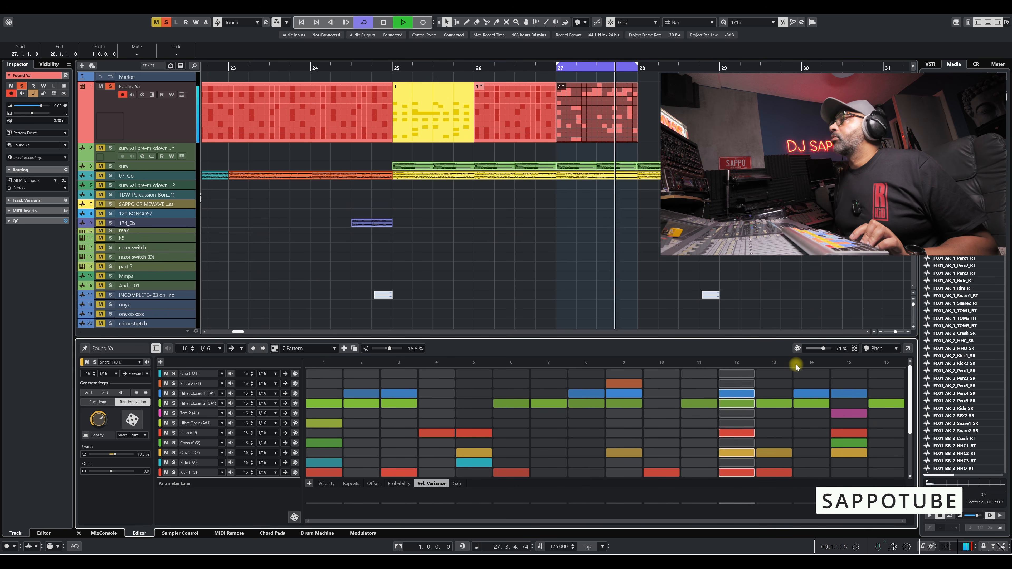
key("space")
left_click(855, 349)
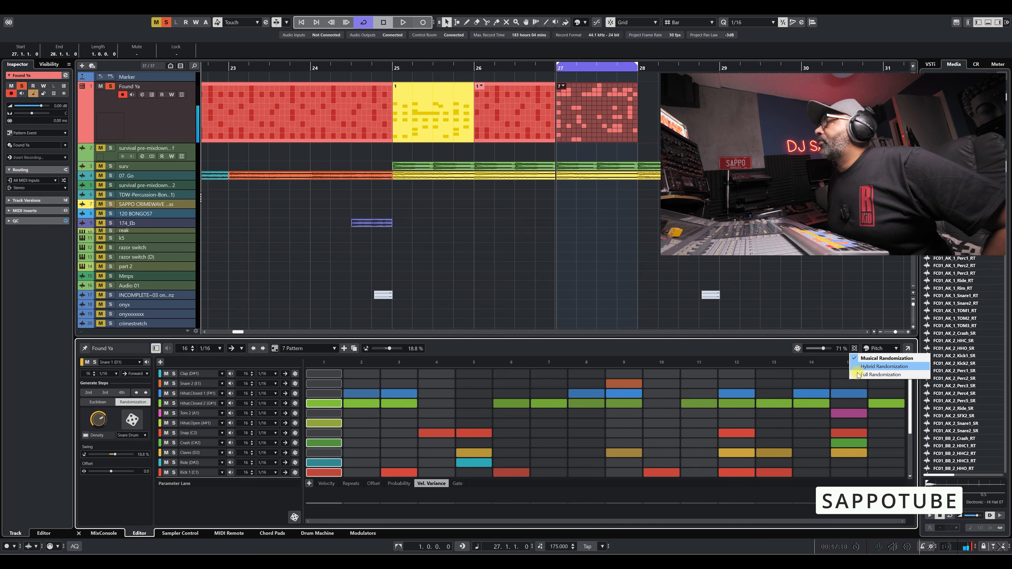
left_click(858, 375)
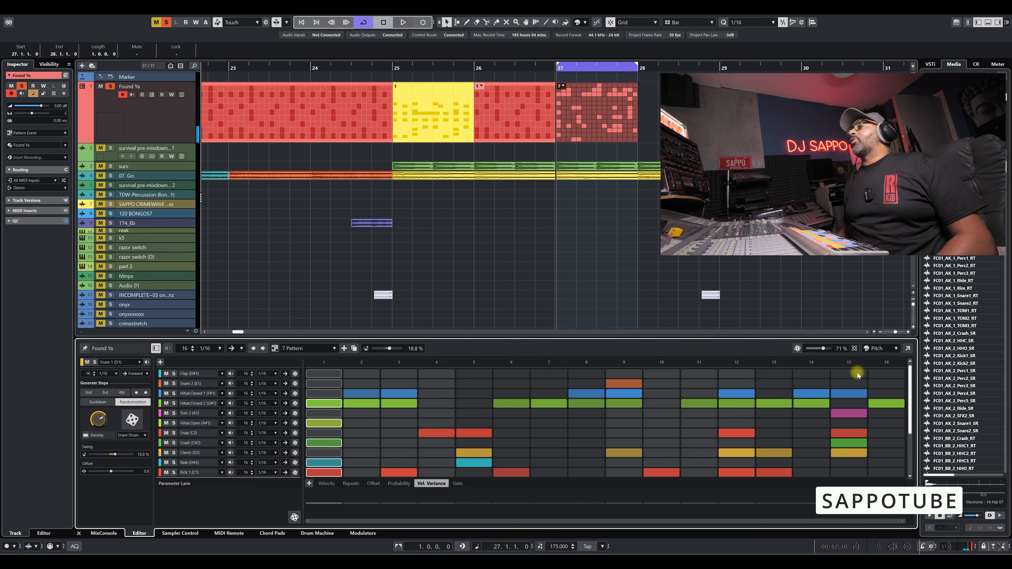
Randomize 7 Pattern at 71 % in Full Randomization mode and audition the result.
left_click(812, 367)
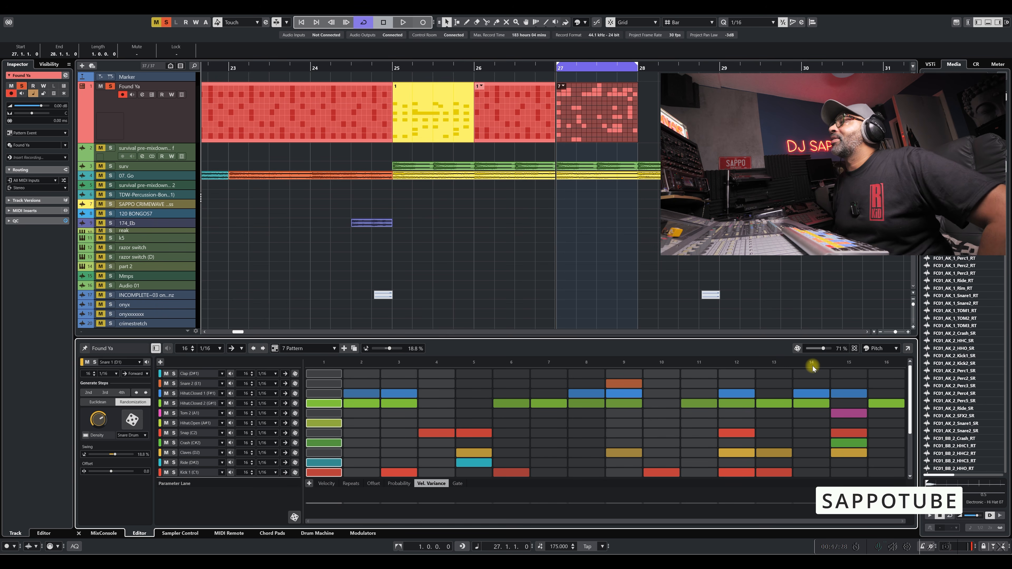
left_click(798, 351)
key("space")
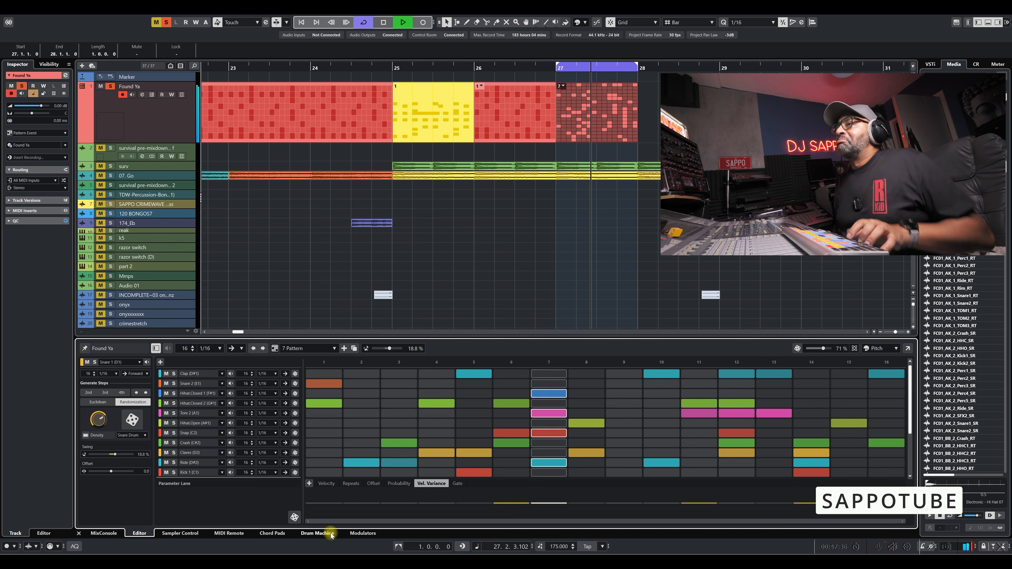
key("space")
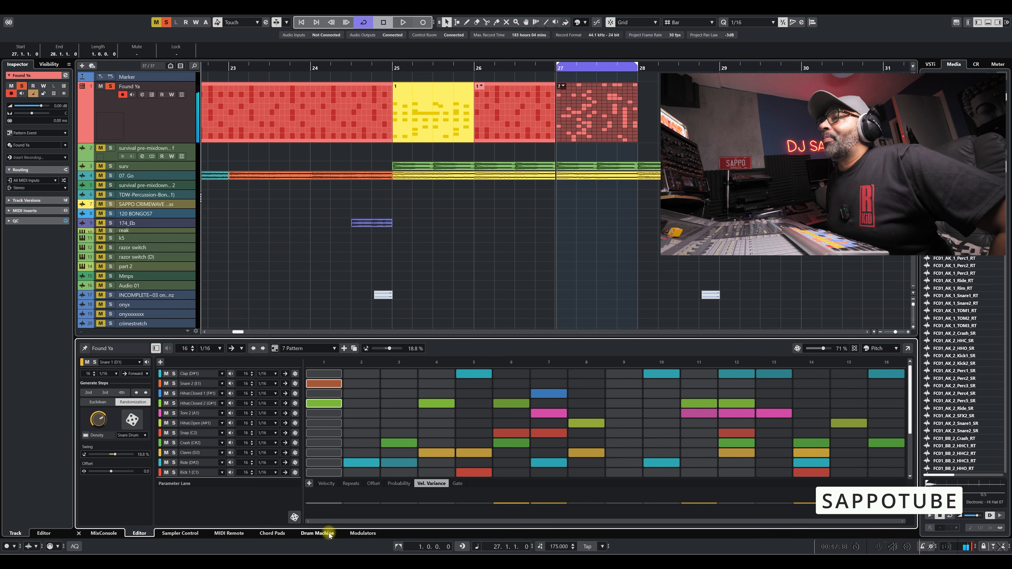
Load the Momentum track preset into the Drum Machine and audition 7 Pattern with it.
left_click(329, 535)
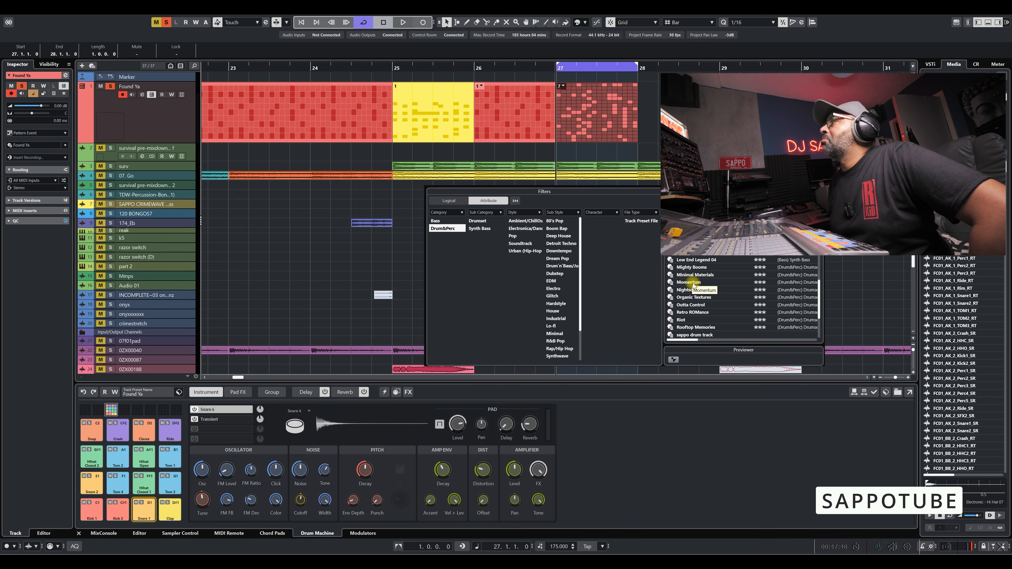
double_click(693, 283)
key("space")
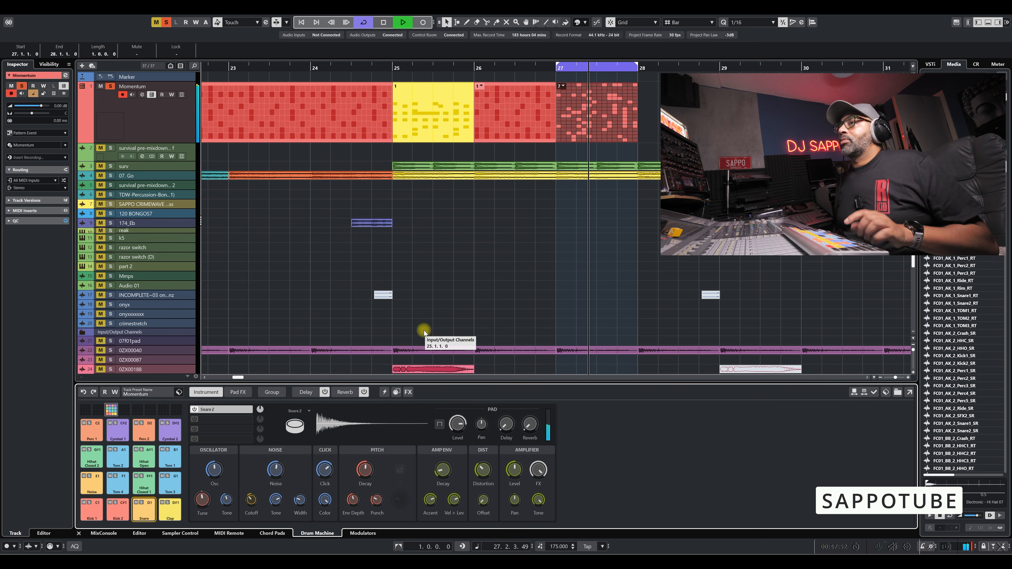
key("space")
Load the Breaking Beast track preset into the Drum Machine and audition 7 Pattern with it.
left_click(179, 392)
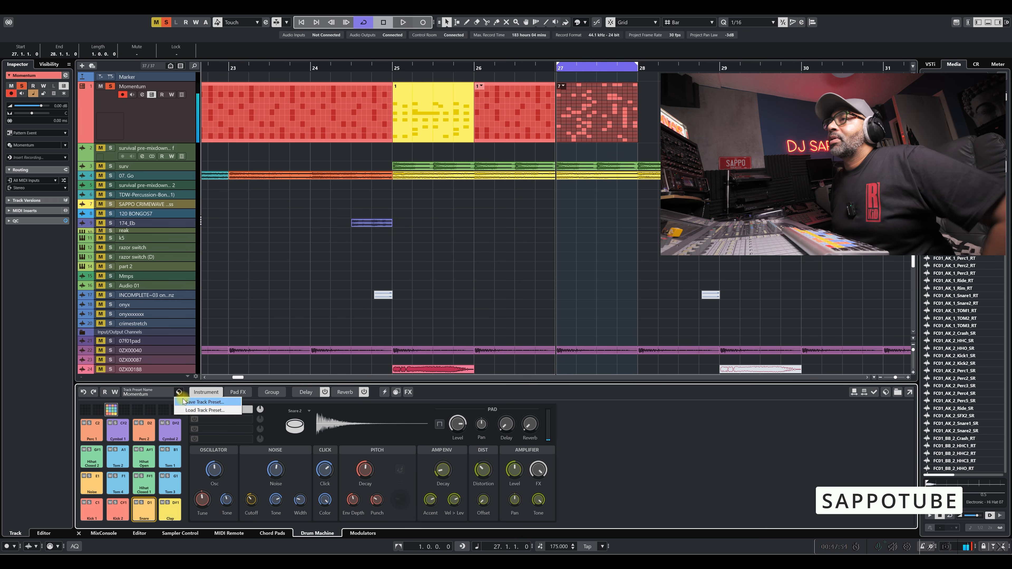
left_click(205, 411)
scroll(724, 298, "up", 10)
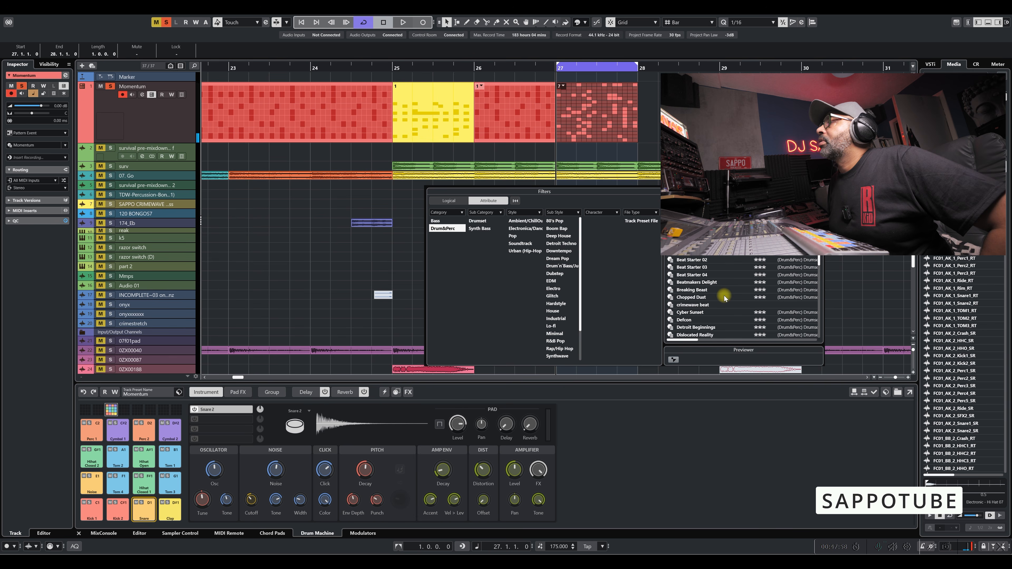
double_click(705, 296)
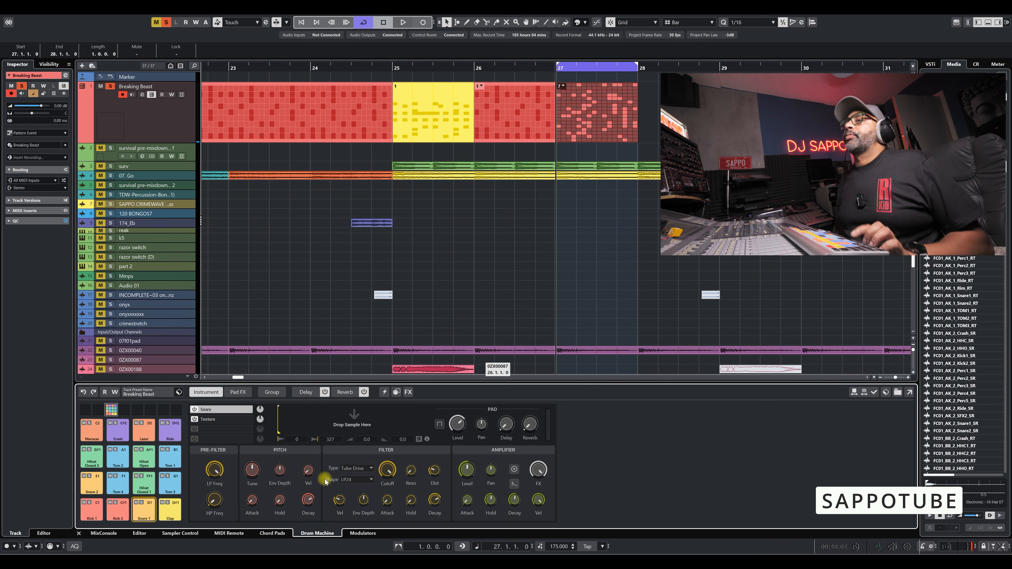
key("space")
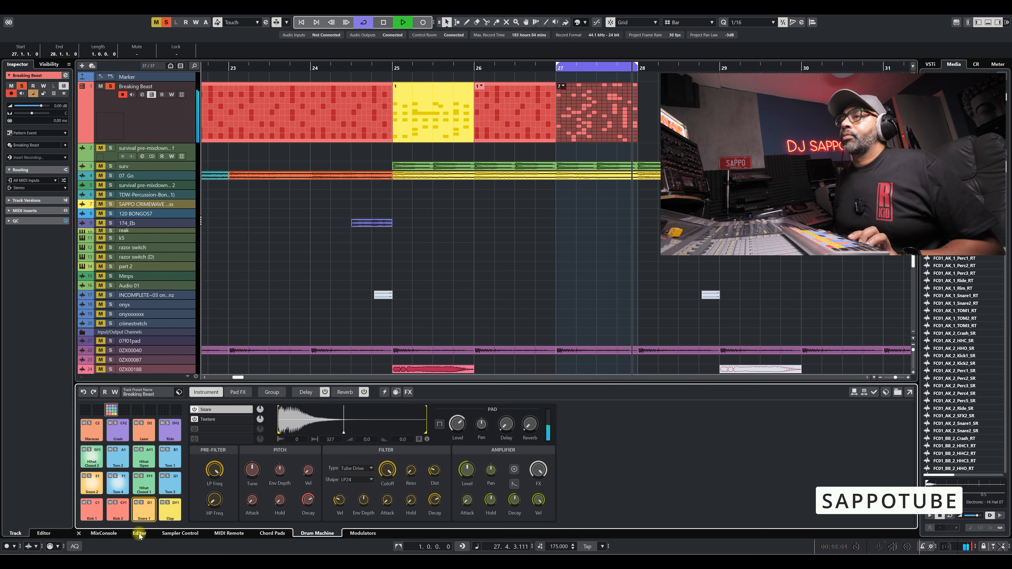
Return to the Pattern Editor and randomize 7 Pattern several times at 71 % in Full Randomization mode while listening.
left_click(139, 534)
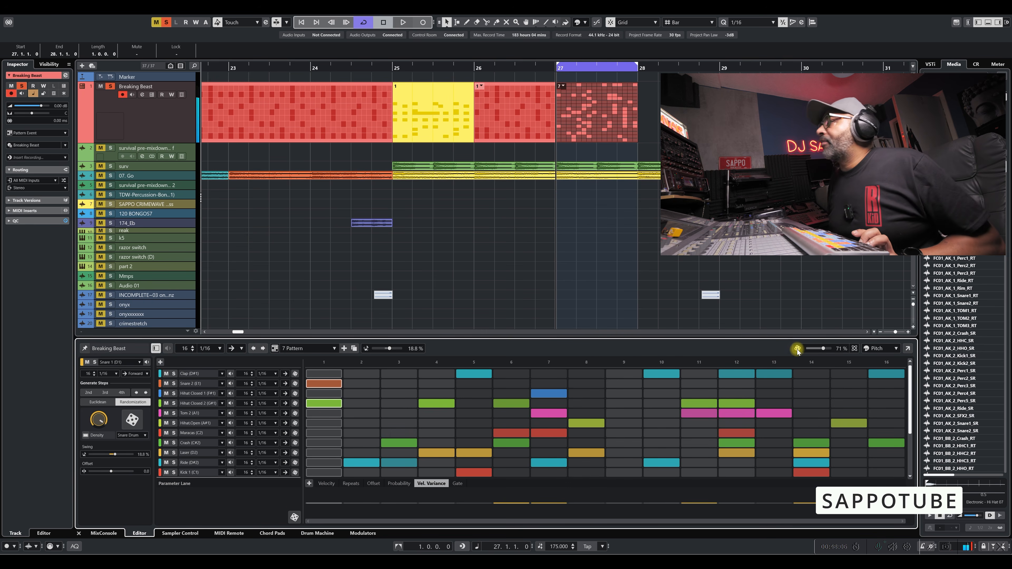
left_click(854, 349)
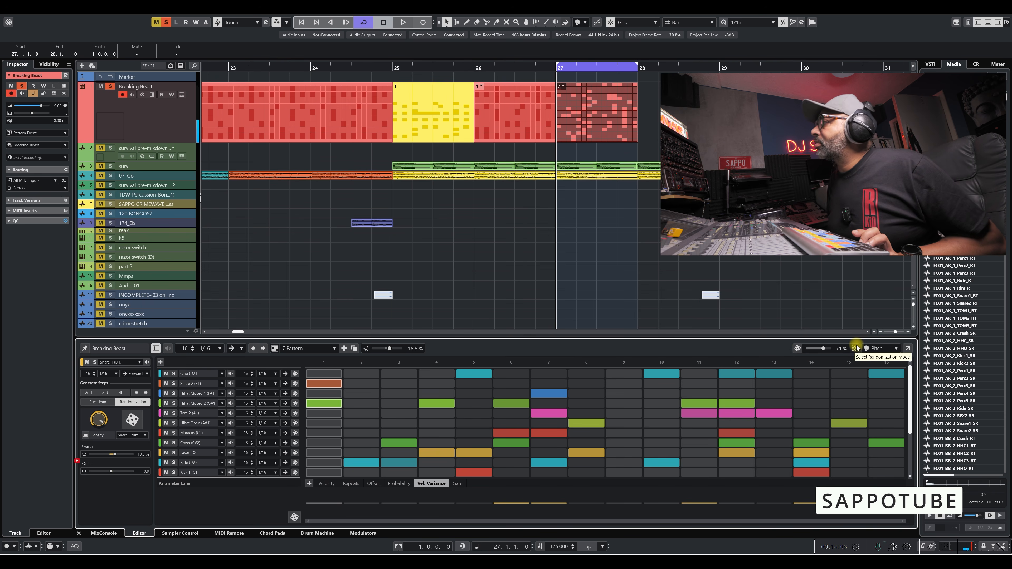
left_click(737, 343)
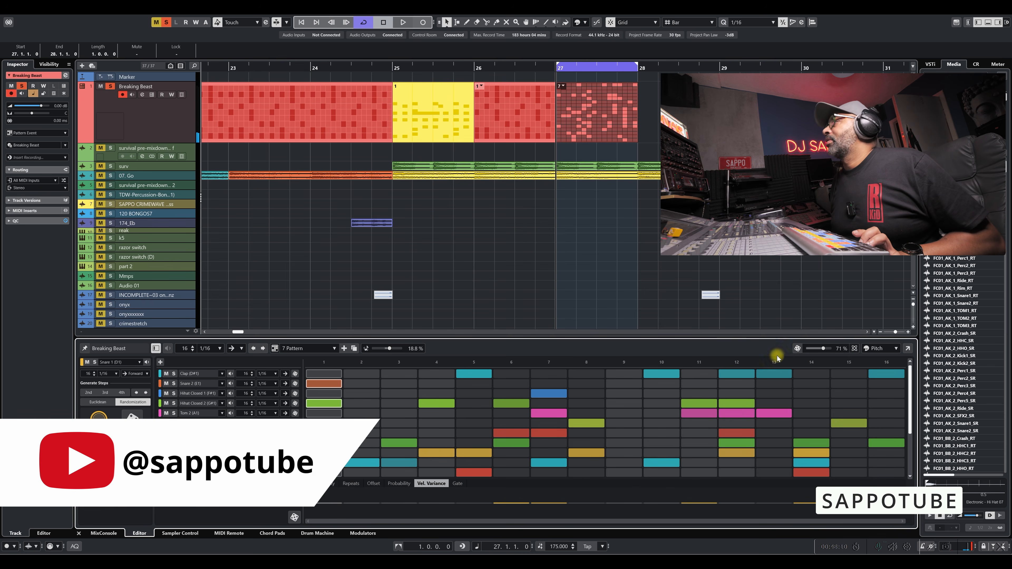
left_click(797, 349)
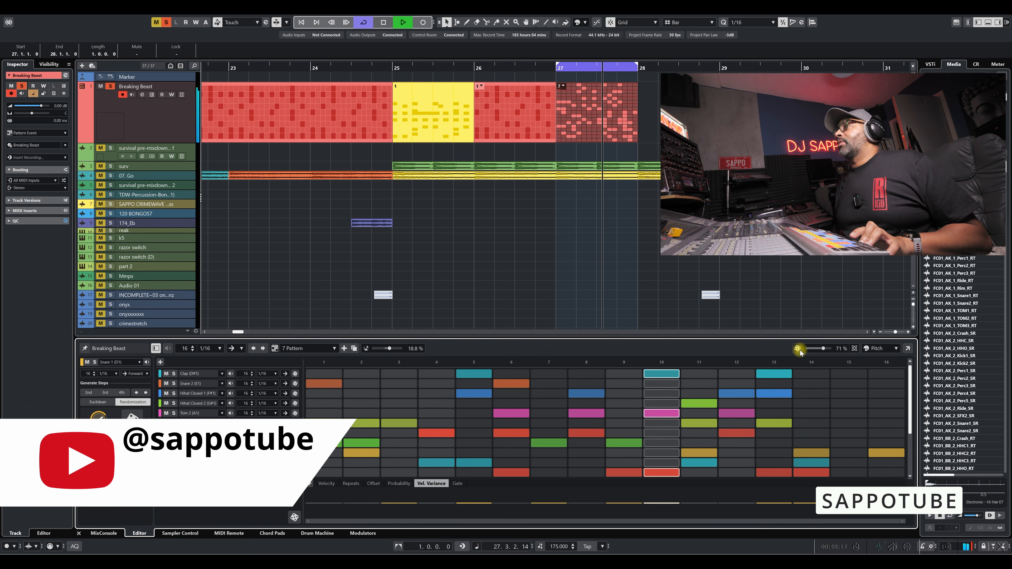
left_click(798, 349)
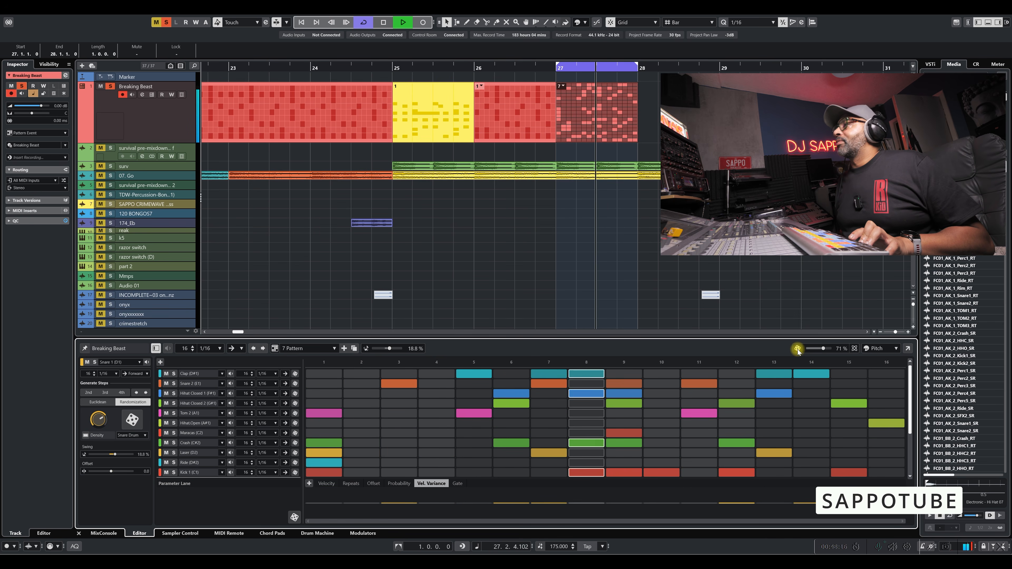
left_click(797, 349)
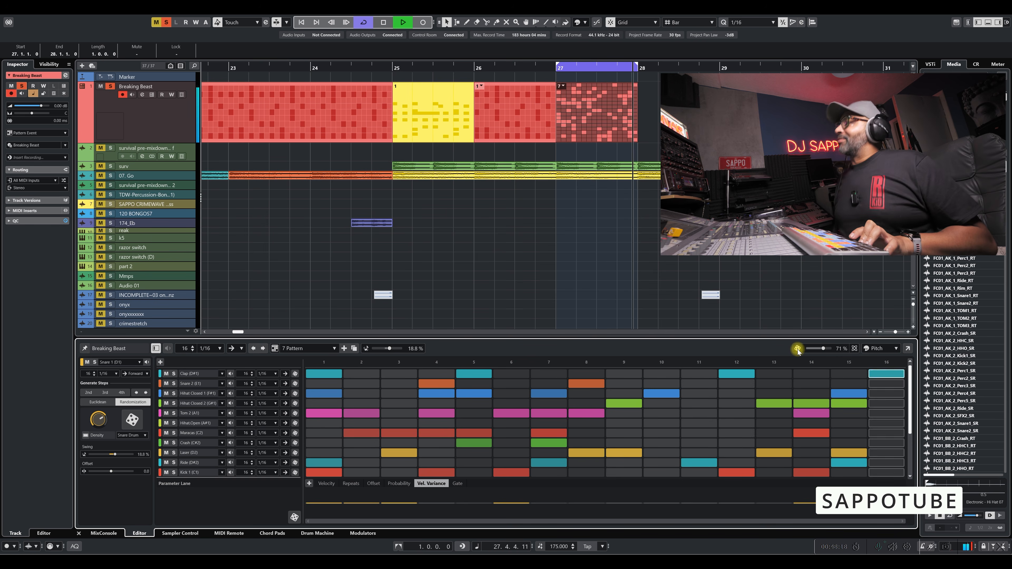
key("space")
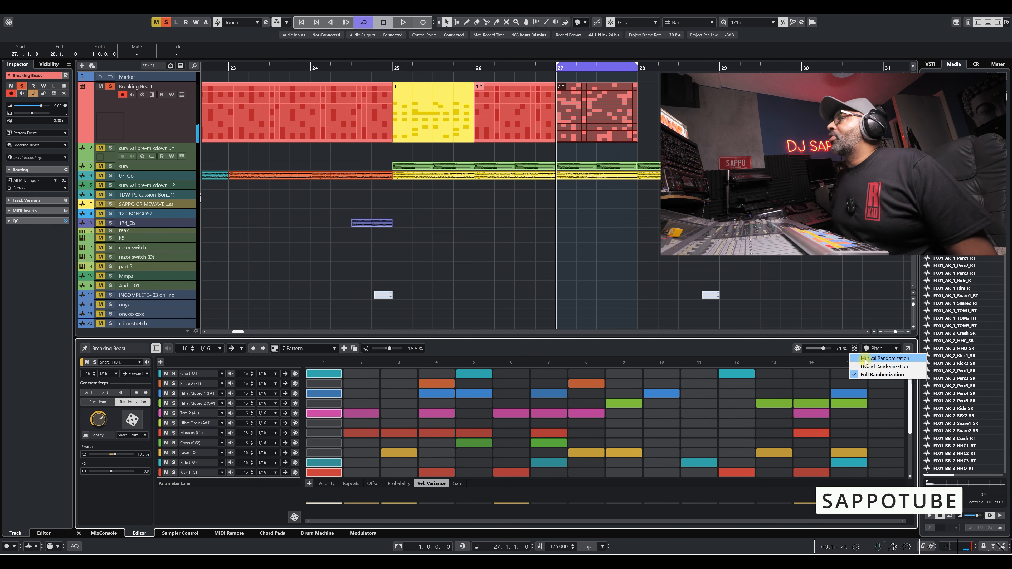
Switch the mode to Musical Randomization, randomize 7 Pattern at 71 % and audition the result.
left_click(797, 349)
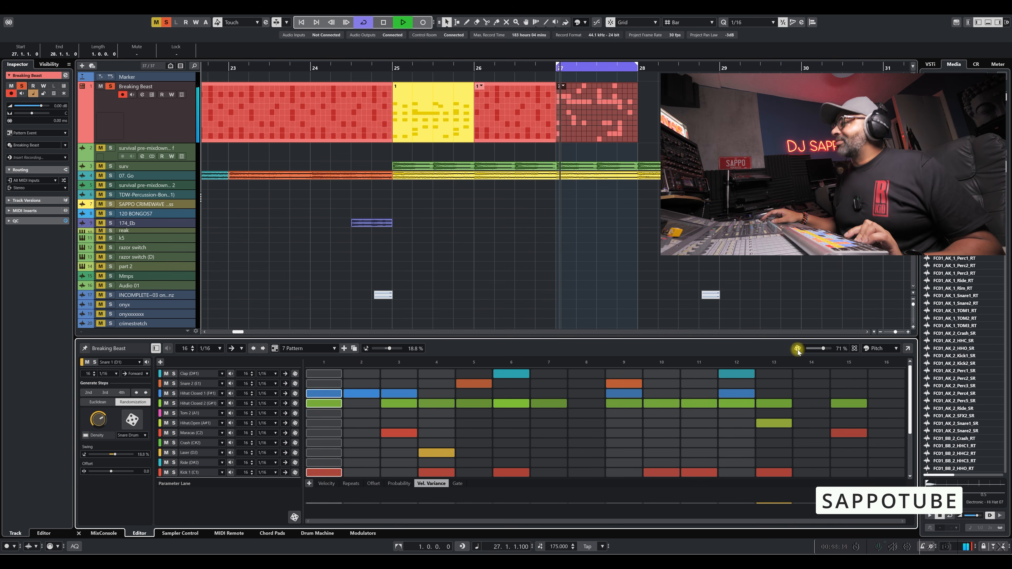
key("space")
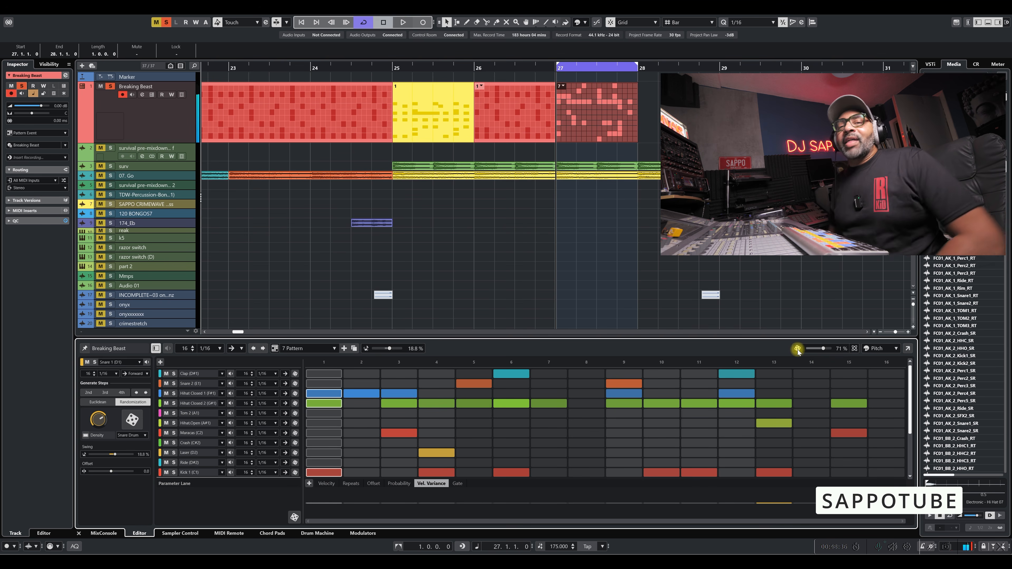